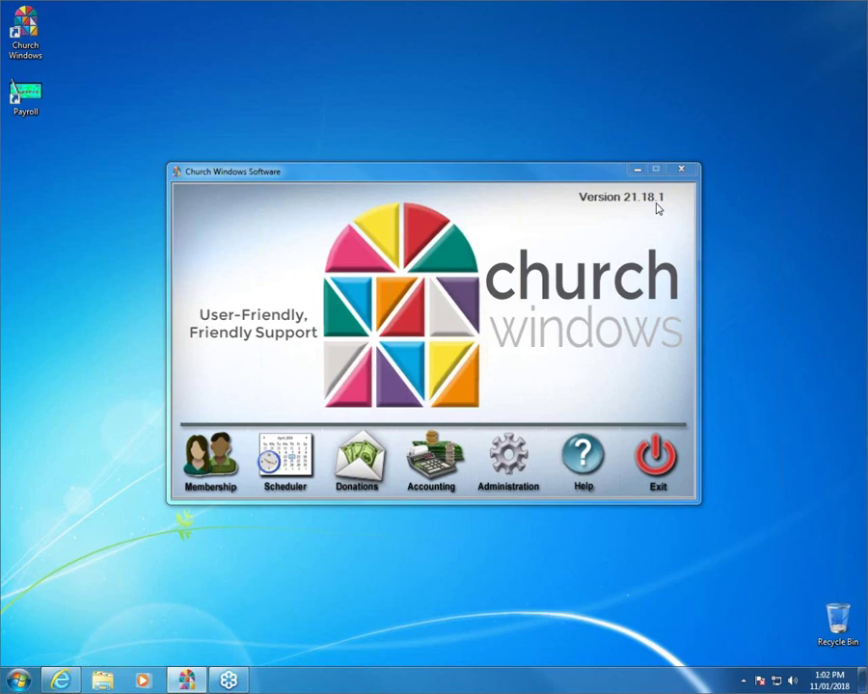
Open the Donations module and browse the donations grouped by giver
{"action": "left_click", "coordinate": [359, 460]}
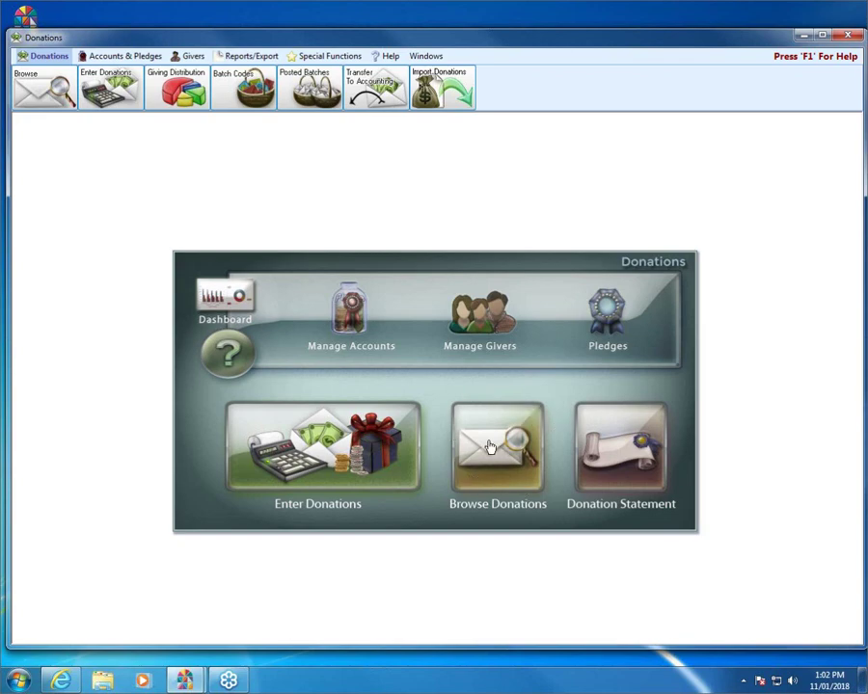
{"action": "left_click", "coordinate": [48, 90]}
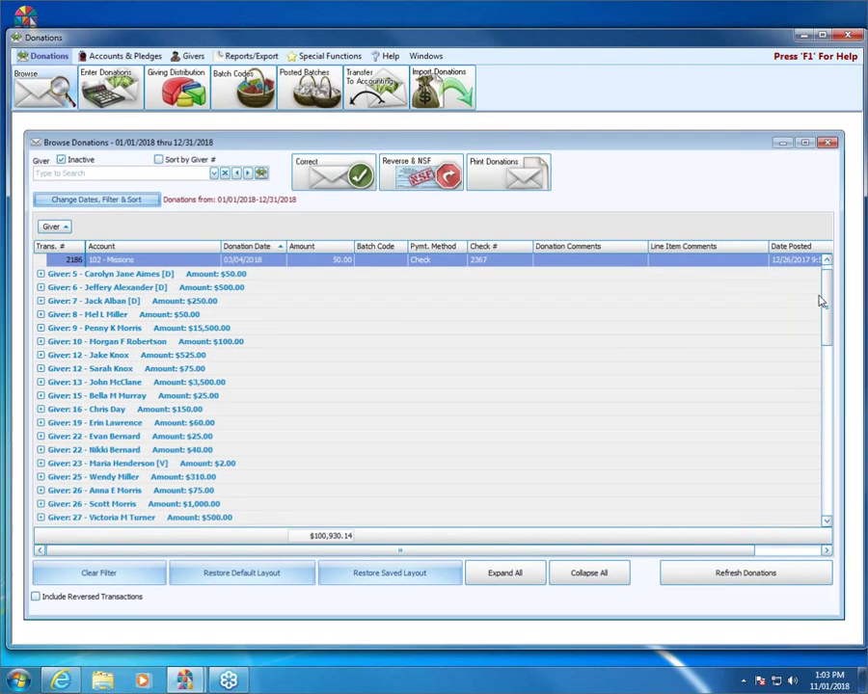
{"action": "scroll", "coordinate": [829, 324], "scroll_direction": "up", "scroll_amount": 1}
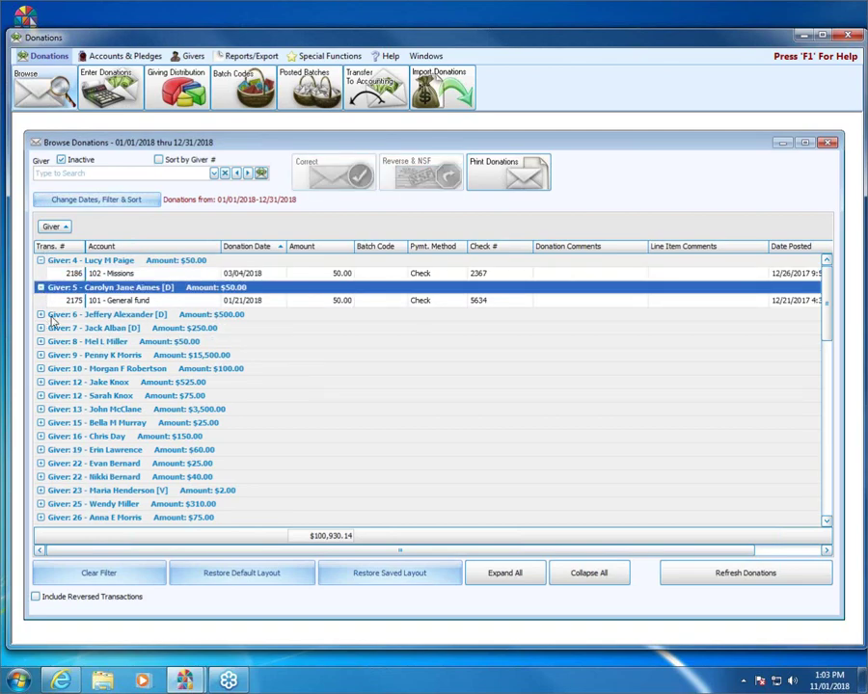
Expand the givers with $500.00 and $15,500.00 in donations and look through their individual transactions and the rest of the giver list
{"action": "double_click", "coordinate": [91, 316]}
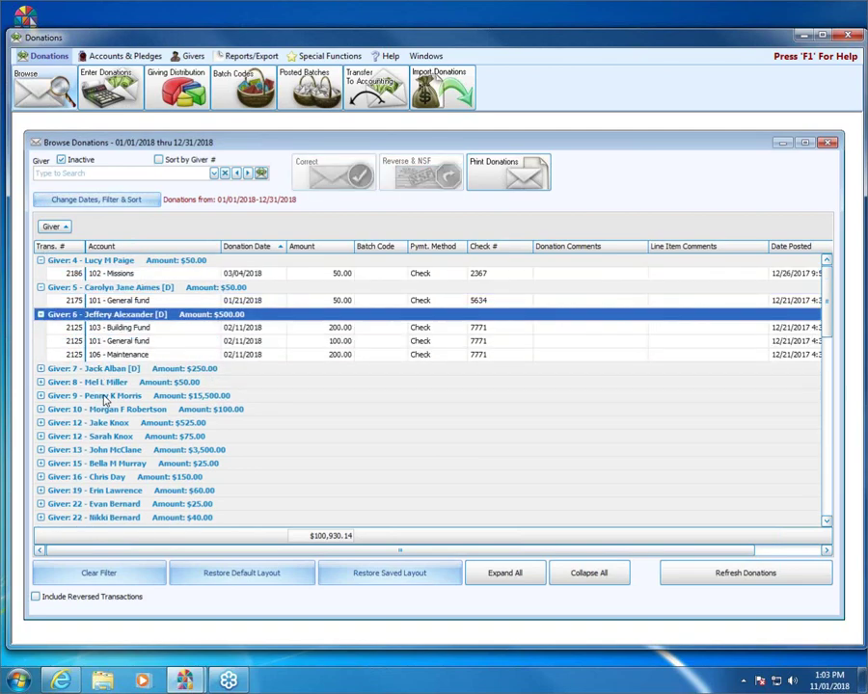
{"action": "double_click", "coordinate": [89, 396]}
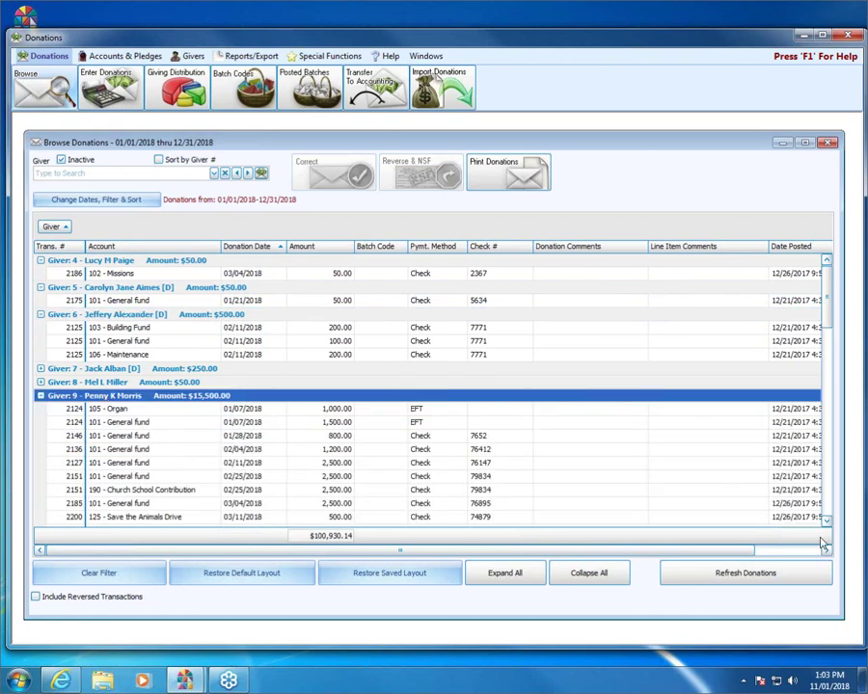
{"action": "scroll", "coordinate": [824, 327], "scroll_direction": "down", "scroll_amount": 1}
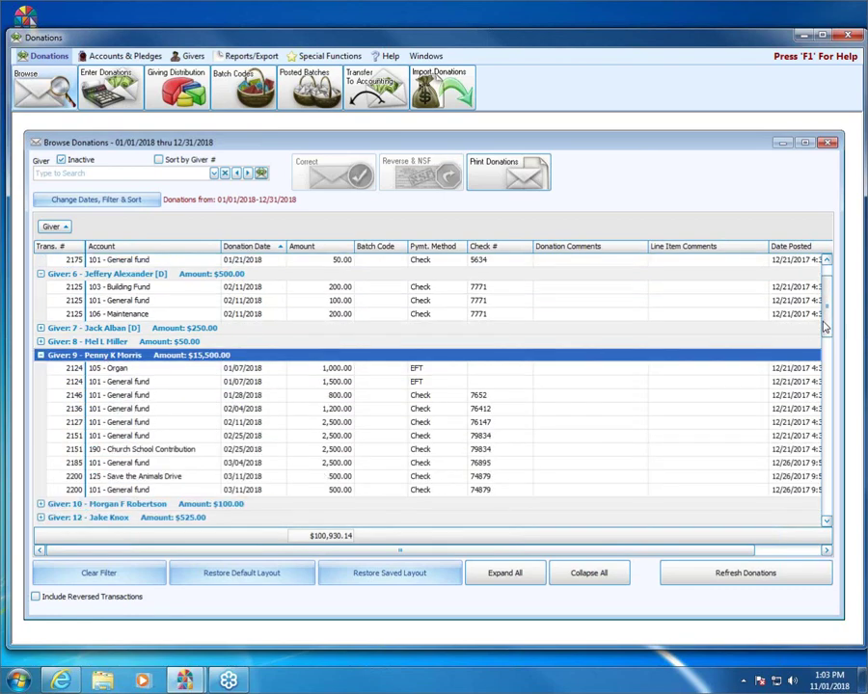
{"action": "scroll", "coordinate": [823, 304], "scroll_direction": "up", "scroll_amount": 1}
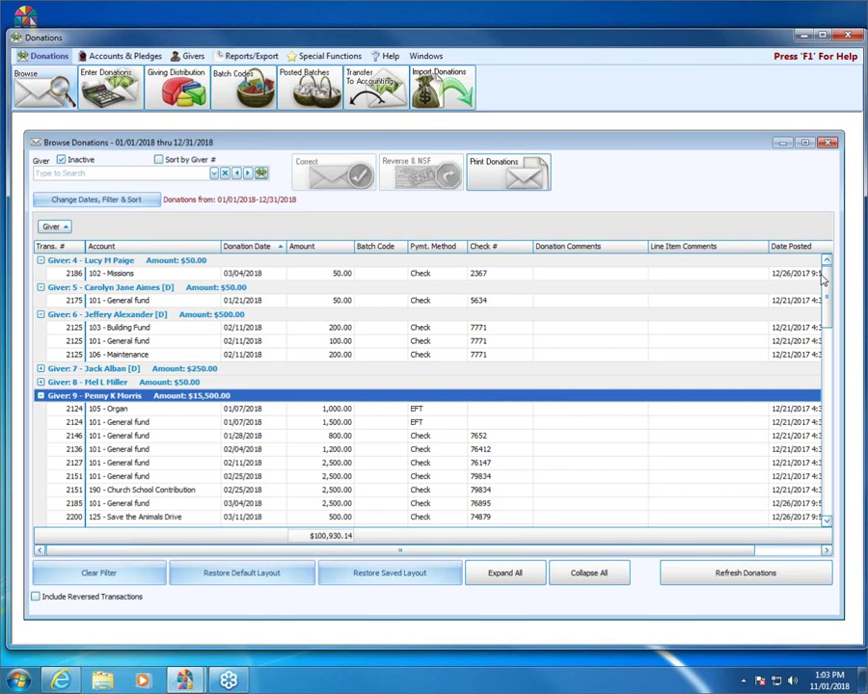
{"action": "left_click", "coordinate": [234, 412]}
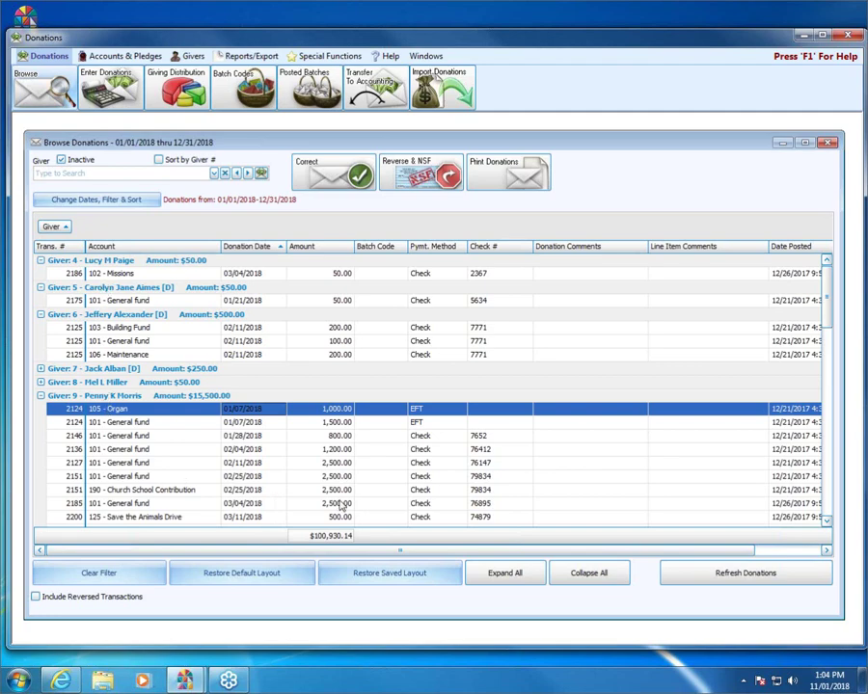
{"action": "scroll", "coordinate": [827, 299], "scroll_direction": "down", "scroll_amount": 3}
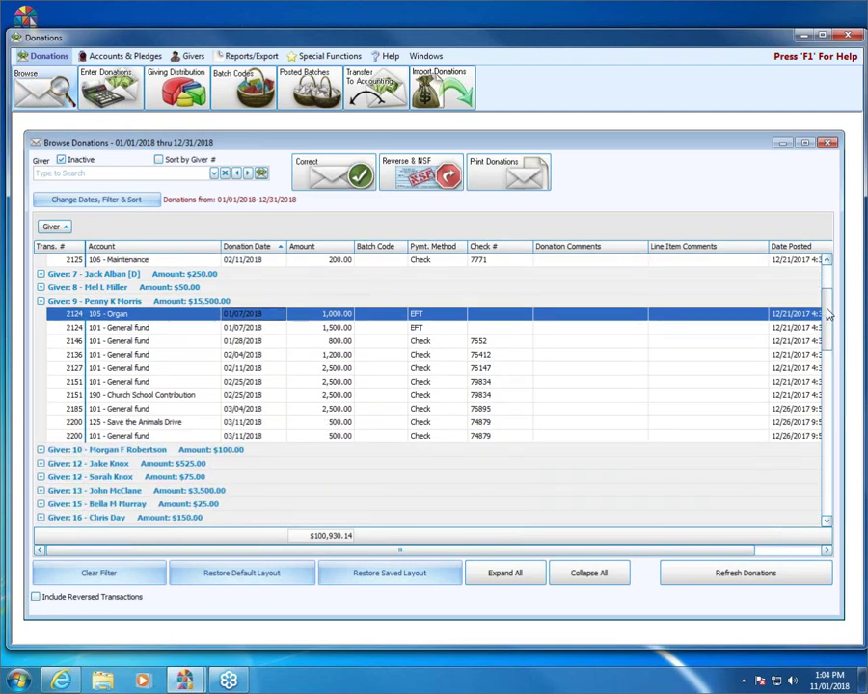
{"action": "left_click_drag", "start_coordinate": [827, 313], "coordinate": [791, 469]}
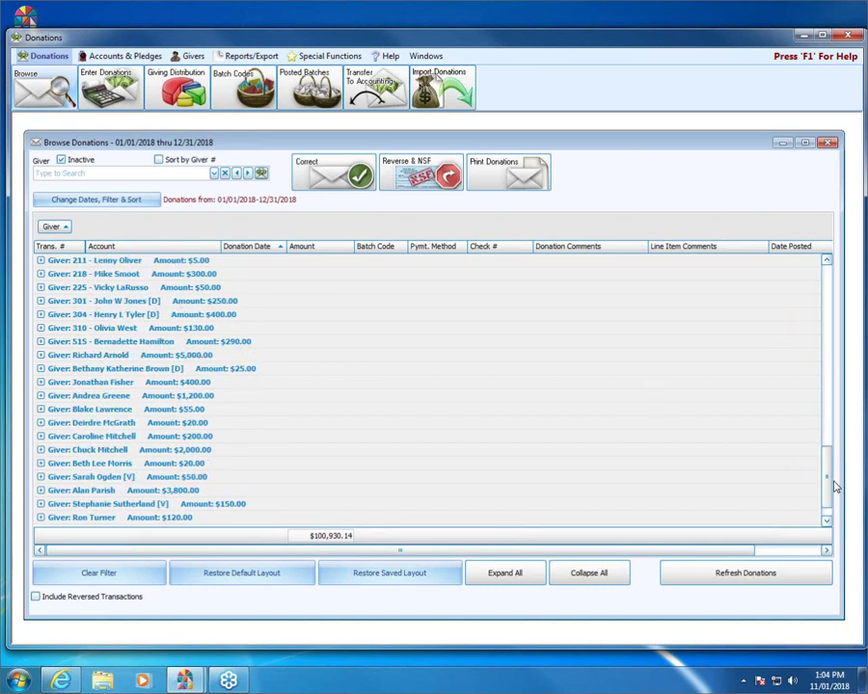
{"action": "left_click_drag", "start_coordinate": [825, 475], "coordinate": [824, 304]}
Collapse all the expanded giver groups so that only the giver rows are listed
{"action": "left_click", "coordinate": [41, 401]}
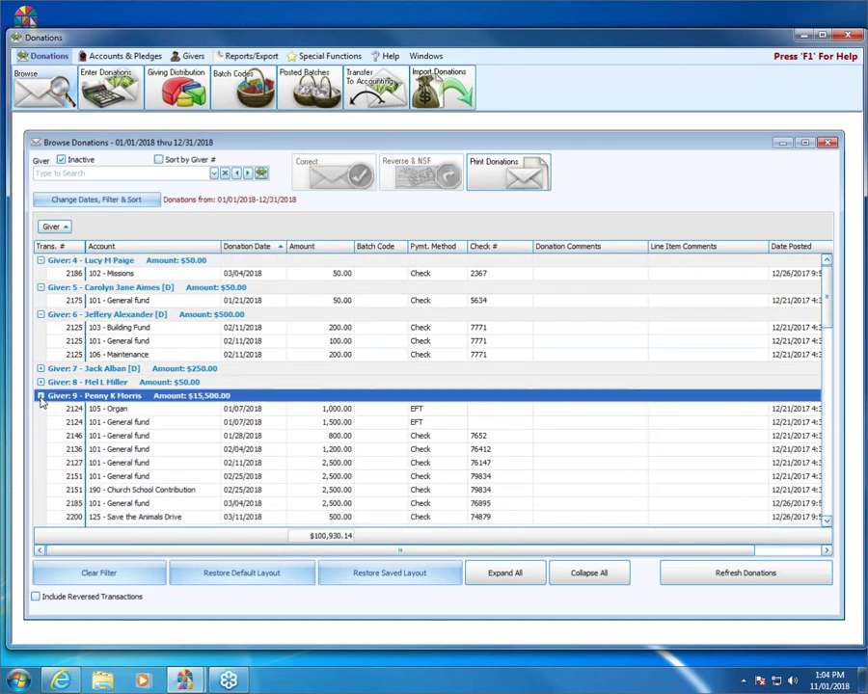
{"action": "left_click", "coordinate": [40, 397]}
{"action": "left_click", "coordinate": [41, 314]}
{"action": "left_click", "coordinate": [42, 315]}
{"action": "left_click", "coordinate": [43, 288]}
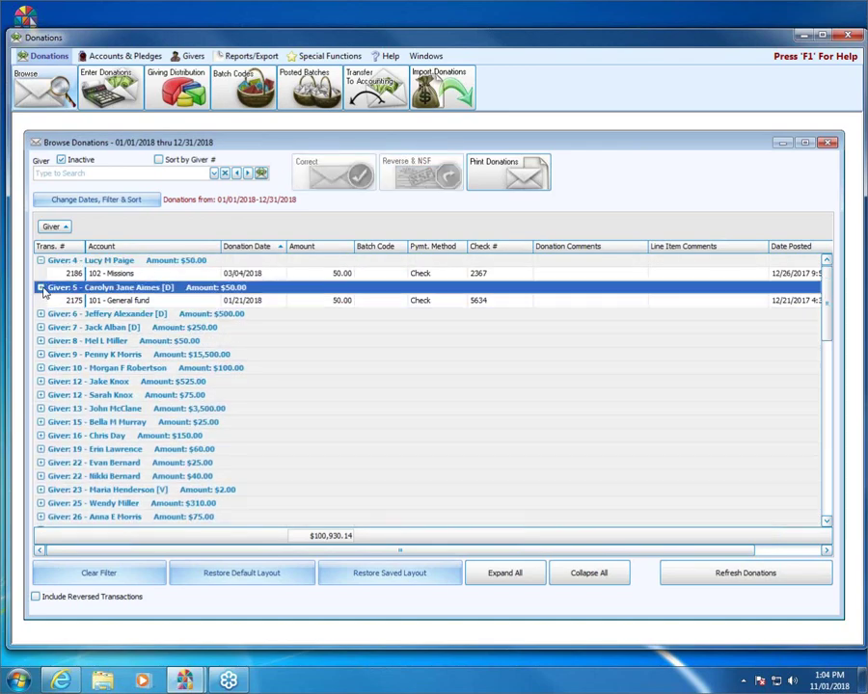
{"action": "left_click", "coordinate": [40, 287]}
{"action": "left_click", "coordinate": [41, 260]}
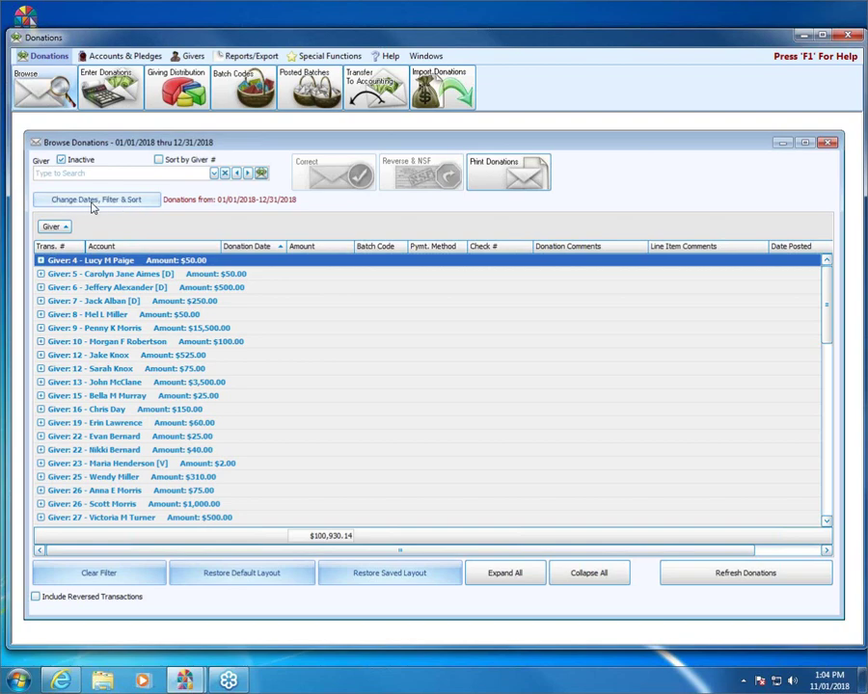
Open the date, filter and sort options and review the grouping, column, font and report settings, ending on the filter settings
{"action": "left_click", "coordinate": [136, 203]}
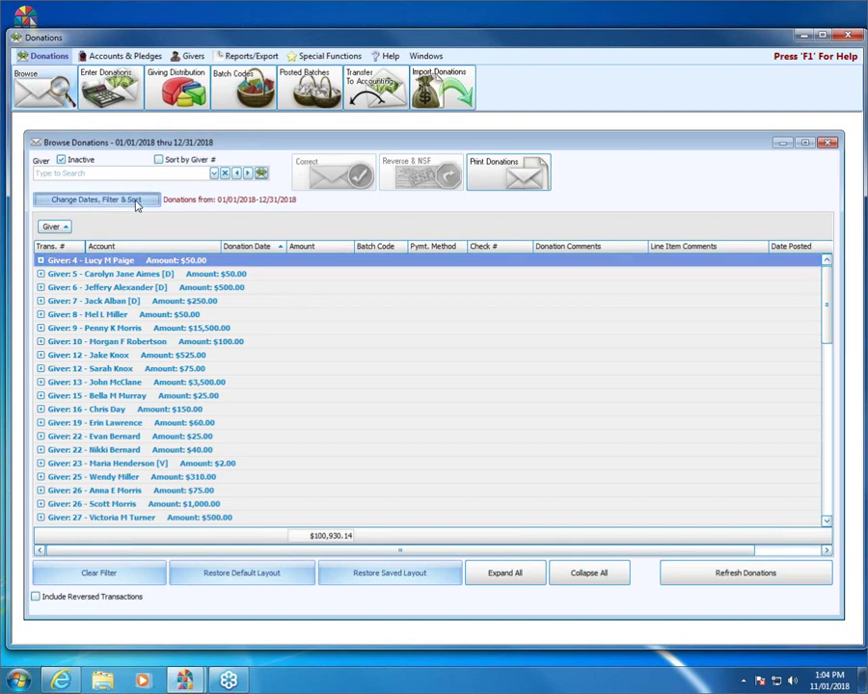
{"action": "left_click_drag", "start_coordinate": [326, 196], "coordinate": [321, 214]}
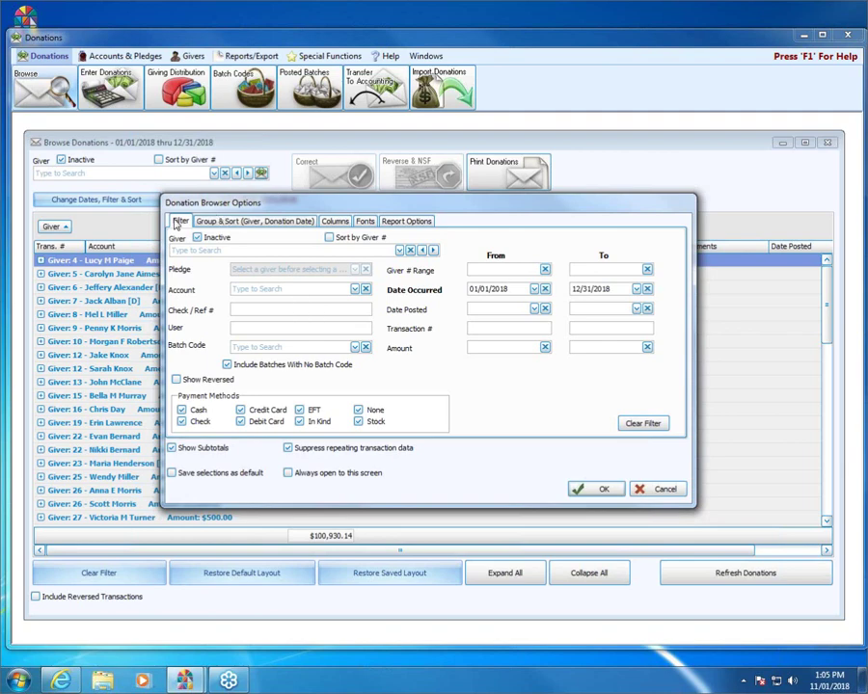
{"action": "left_click", "coordinate": [273, 223]}
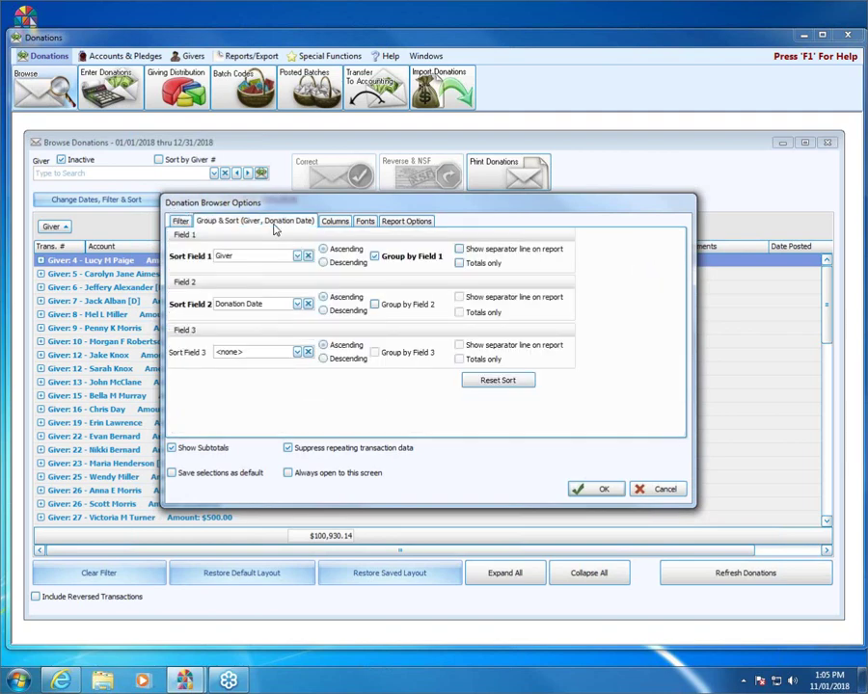
{"action": "left_click", "coordinate": [331, 224]}
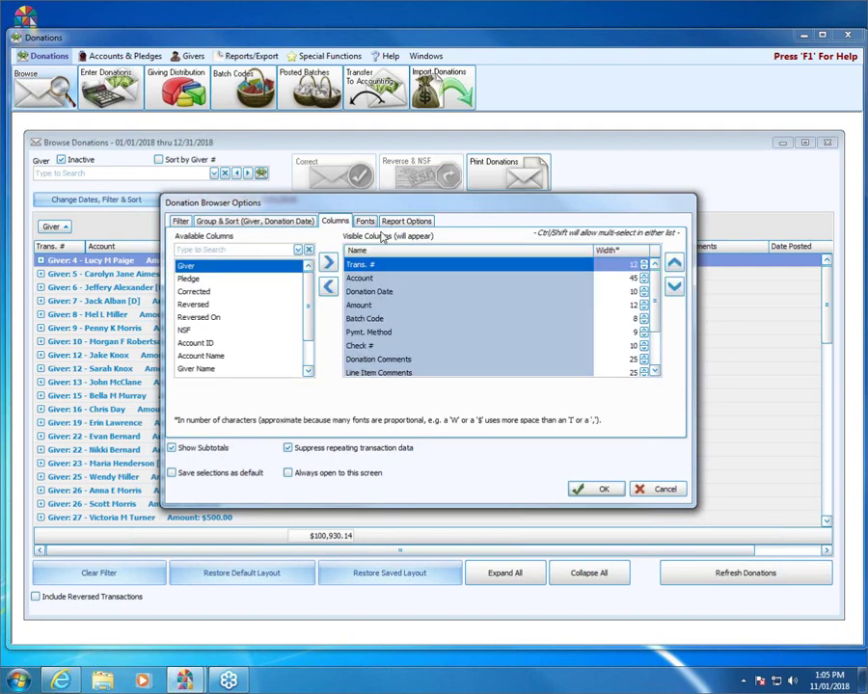
{"action": "left_click", "coordinate": [368, 223]}
{"action": "left_click", "coordinate": [428, 222]}
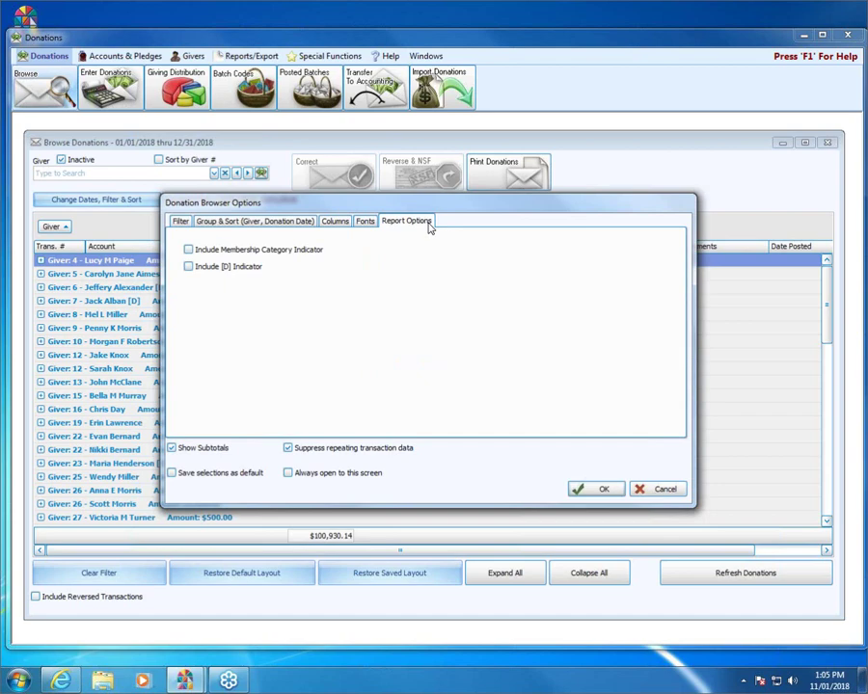
{"action": "left_click", "coordinate": [179, 223]}
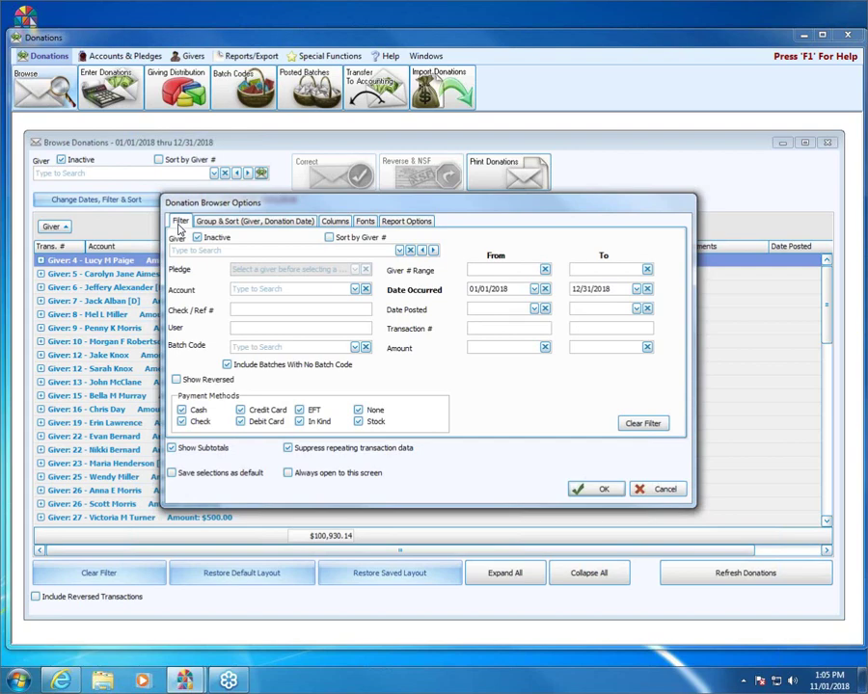
Filter the donations by giver number to the individual giver with $15,500.00 in donations, and apply the filter
{"action": "left_click", "coordinate": [179, 249]}
{"action": "type", "text": "9"}
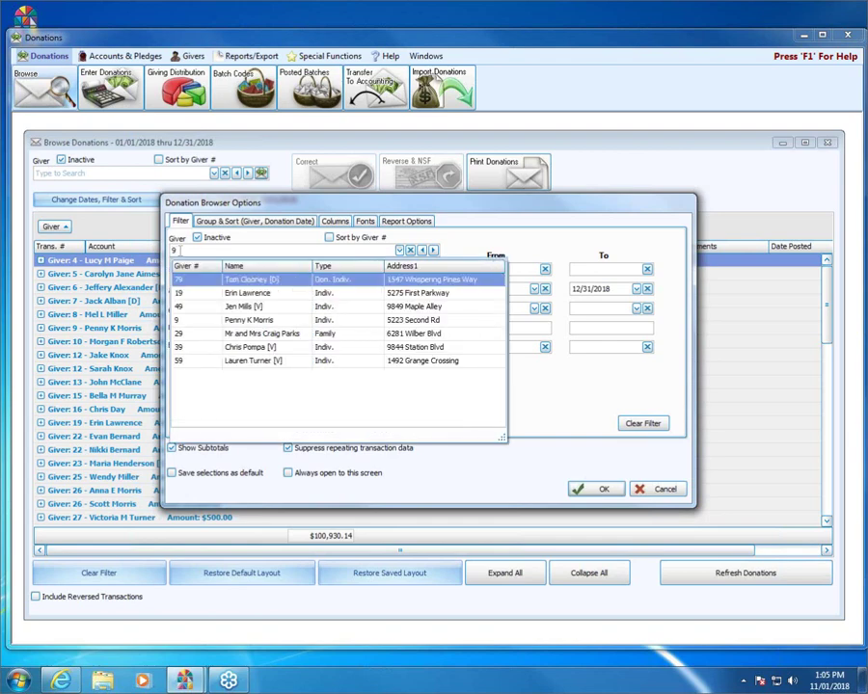
{"action": "key", "text": "Down"}
{"action": "key", "text": "Down"}
{"action": "key", "text": "Down"}
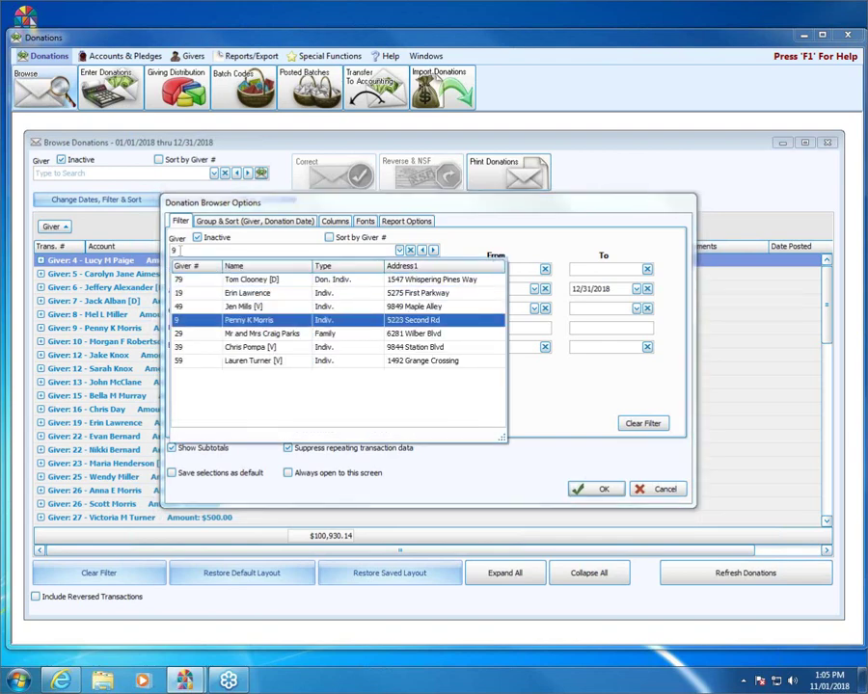
{"action": "key", "text": "Return"}
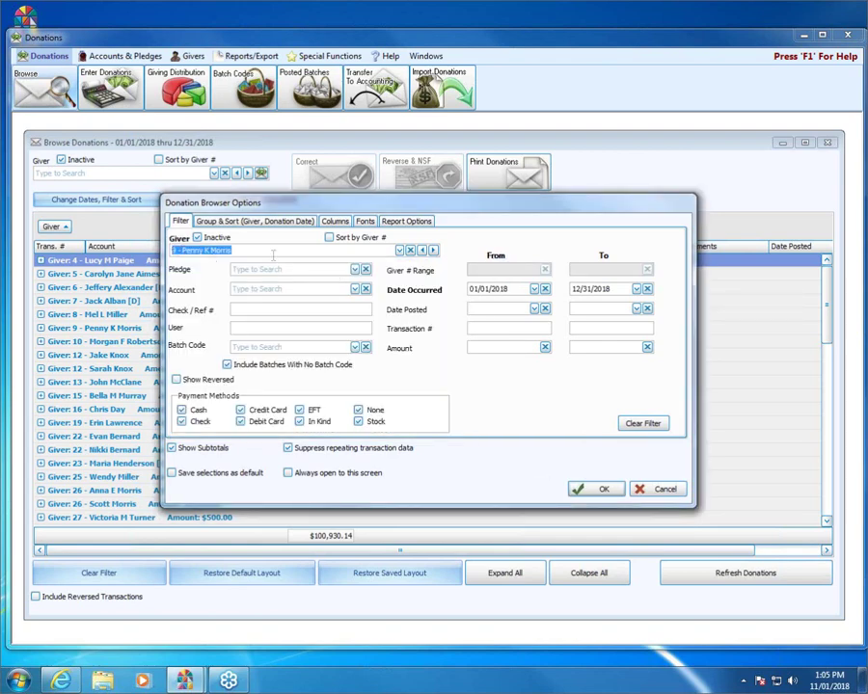
{"action": "left_click", "coordinate": [273, 254]}
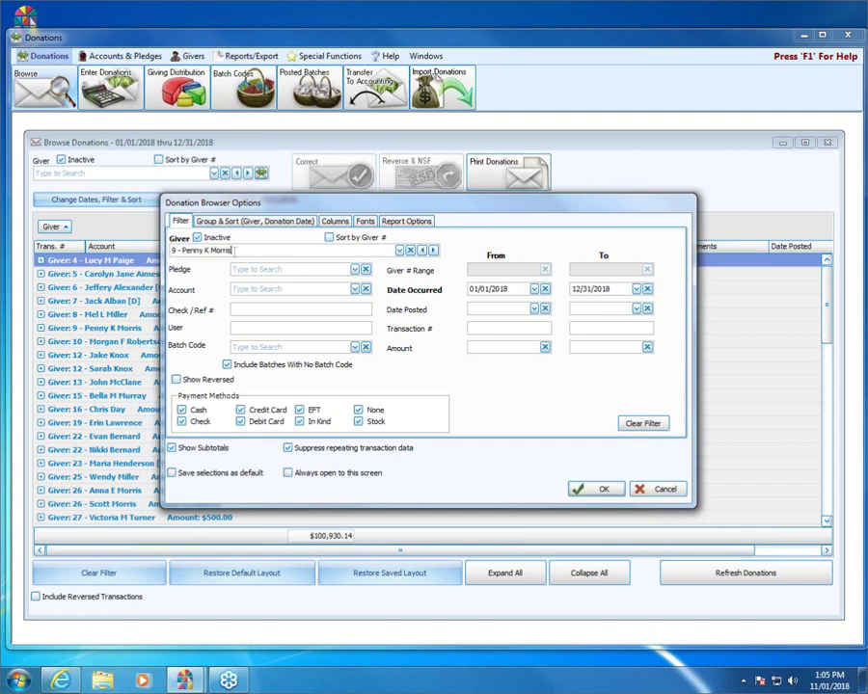
{"action": "left_click", "coordinate": [592, 490]}
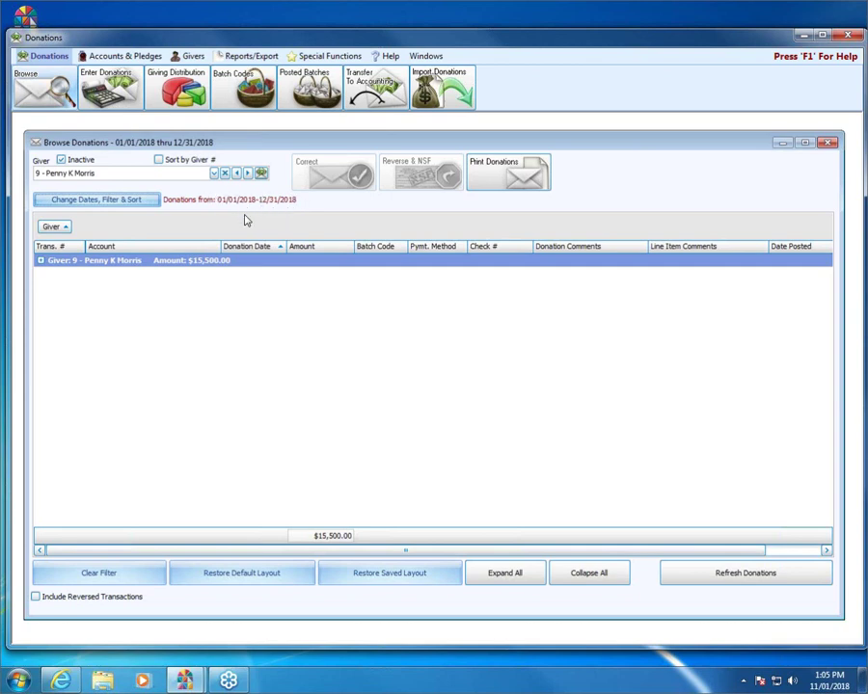
Expand the filtered giver's group to view the individual donation lines
{"action": "double_click", "coordinate": [113, 262]}
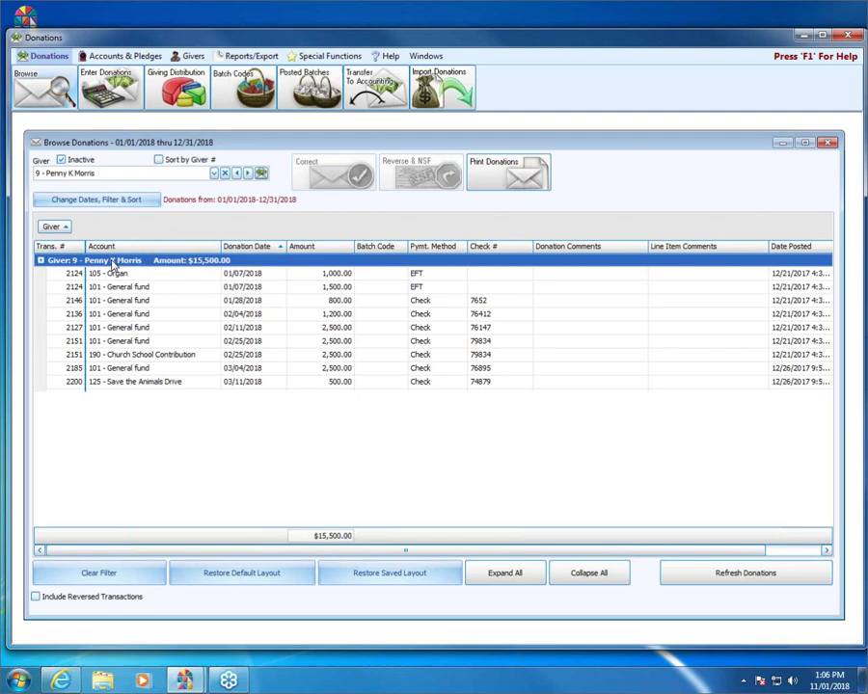
{"action": "left_click", "coordinate": [42, 262]}
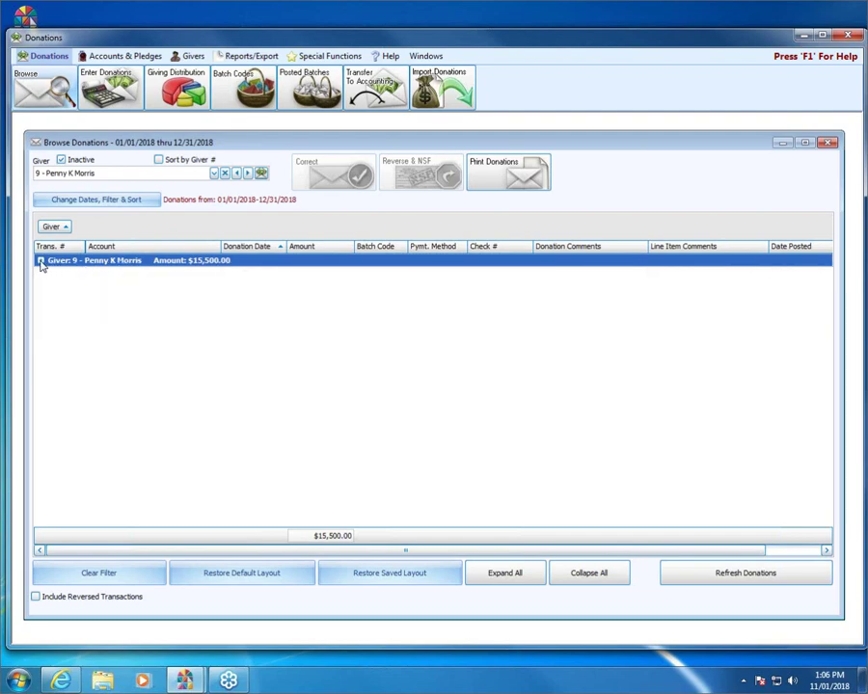
{"action": "left_click", "coordinate": [40, 261]}
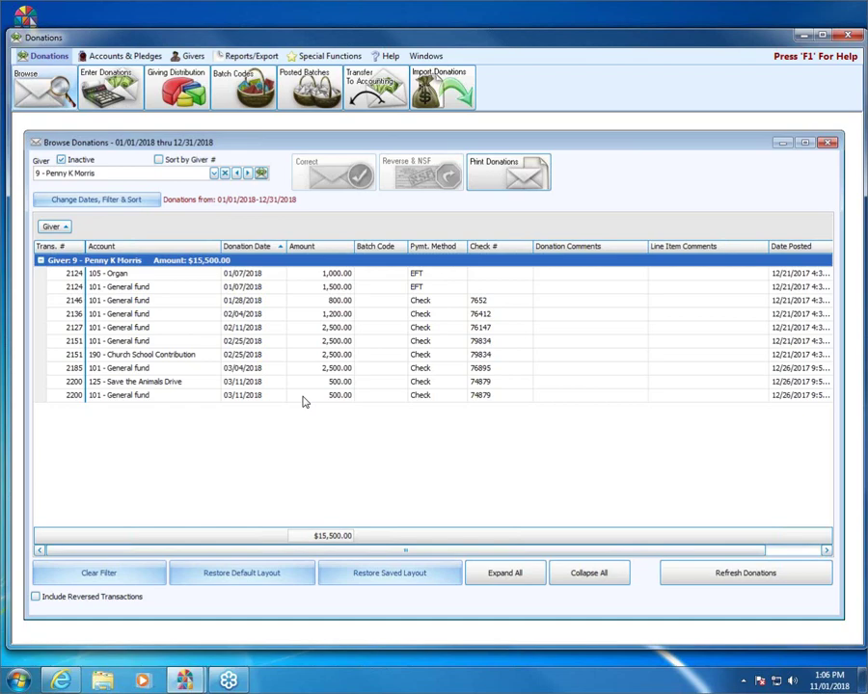
Replace the giver in the donation browser's own giver search by looking up the same giver by number
{"action": "left_click", "coordinate": [66, 173]}
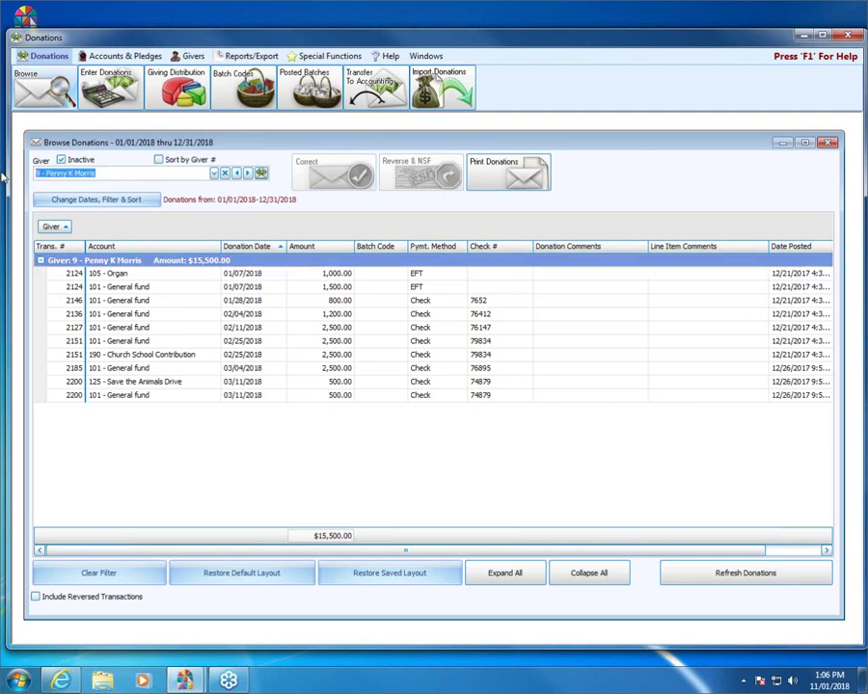
{"action": "type", "text": "9"}
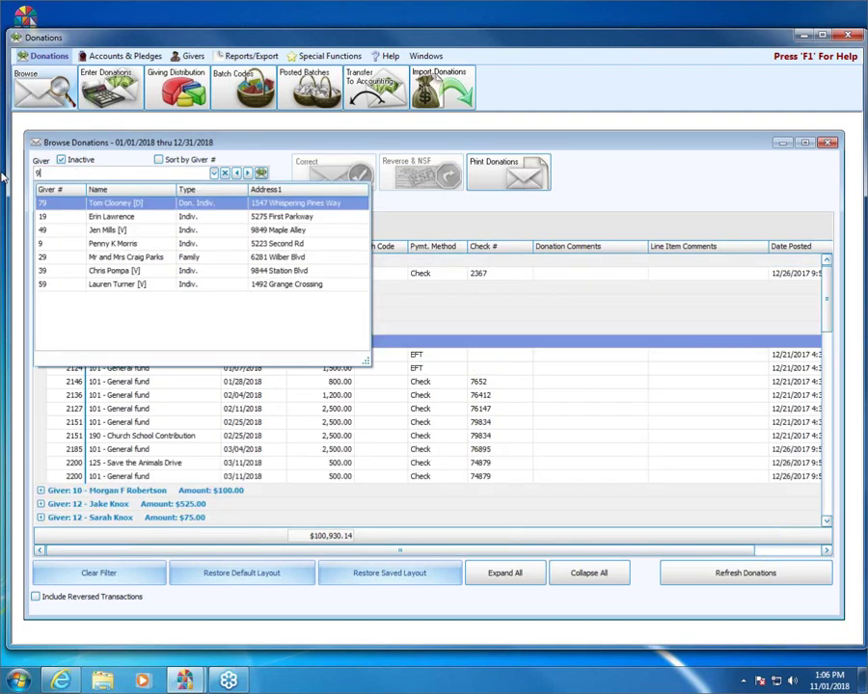
{"action": "key", "text": "Return"}
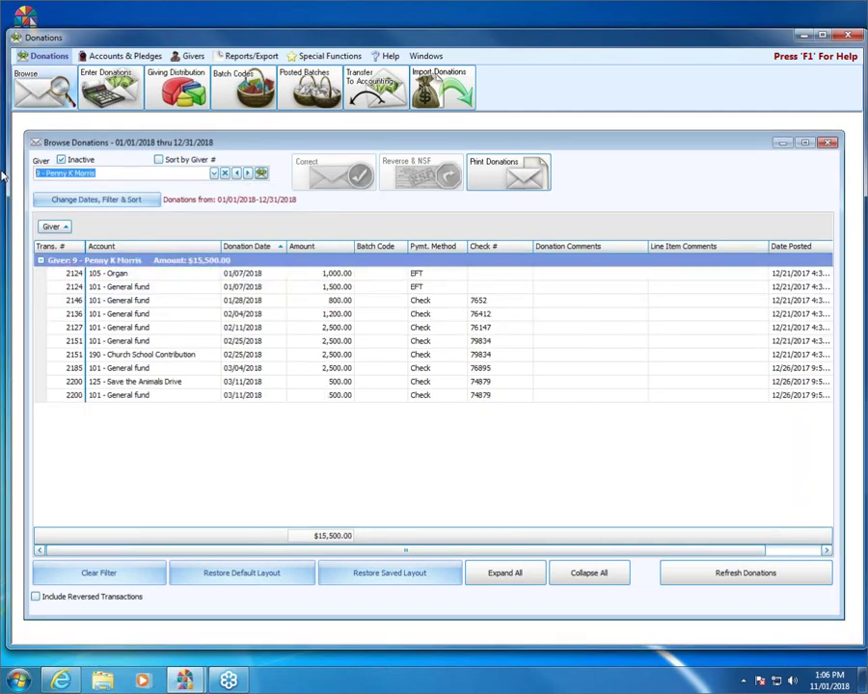
Review the current giver's pledges in the donation filter options, widening the Pledge Range column to read the dates
{"action": "left_click", "coordinate": [92, 202]}
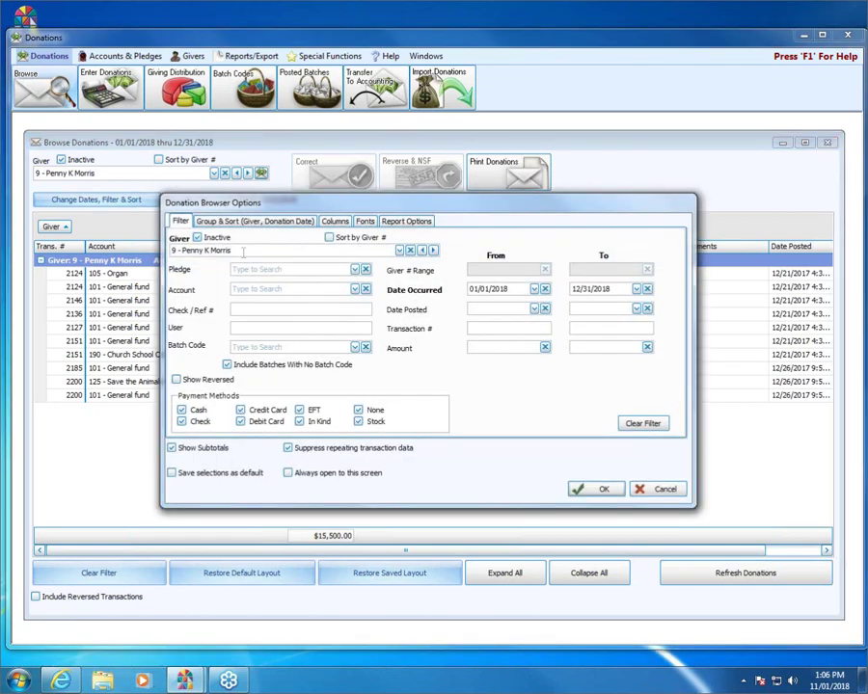
{"action": "left_click", "coordinate": [311, 270]}
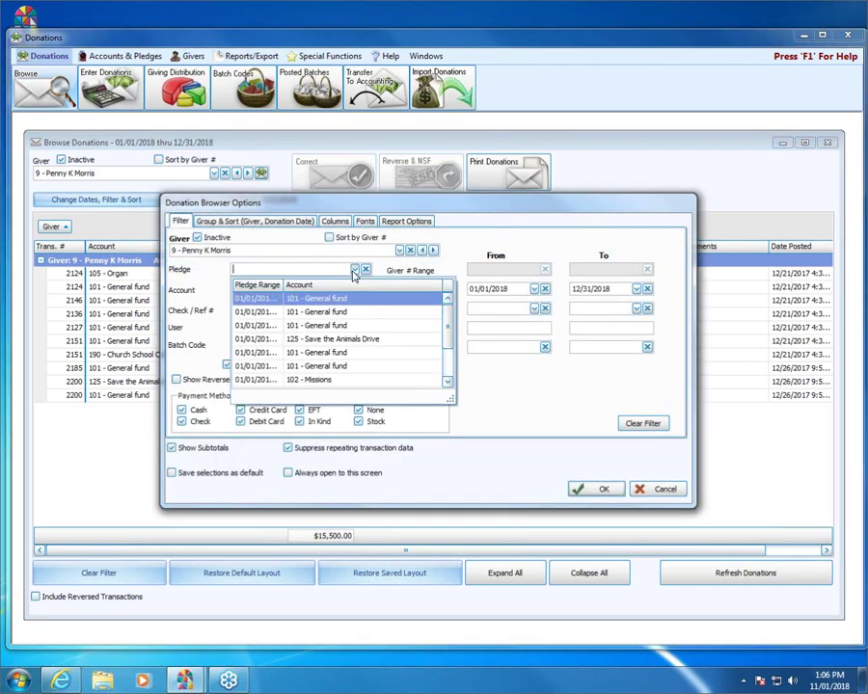
{"action": "left_click_drag", "start_coordinate": [286, 286], "coordinate": [312, 285]}
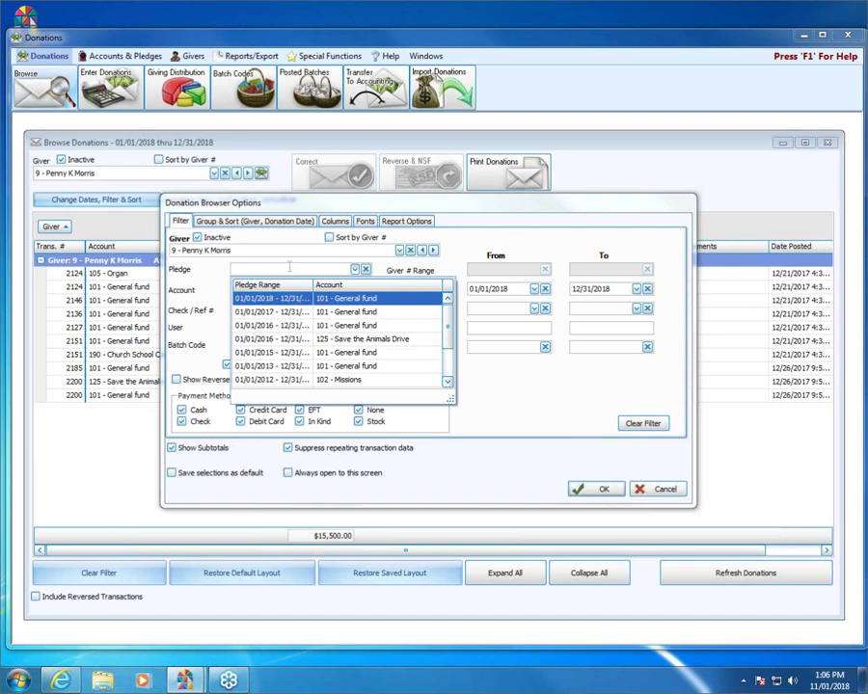
{"action": "left_click", "coordinate": [356, 271]}
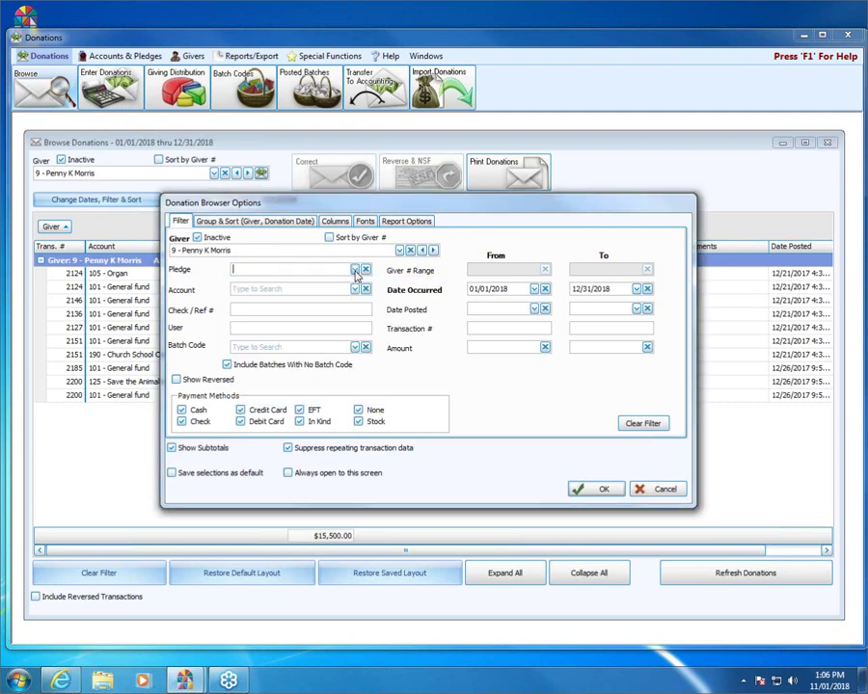
{"action": "left_click", "coordinate": [356, 271]}
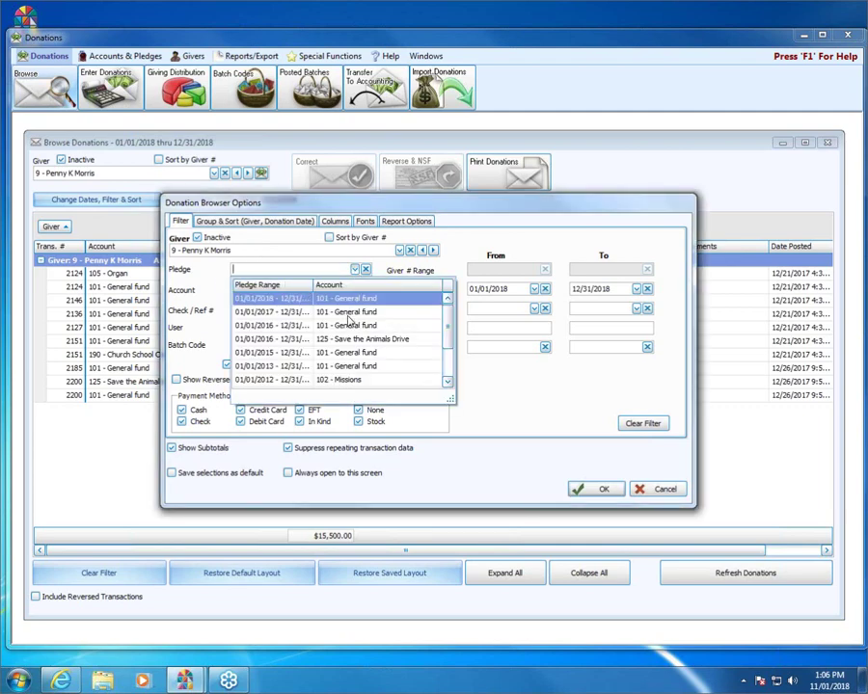
{"action": "left_click", "coordinate": [417, 261]}
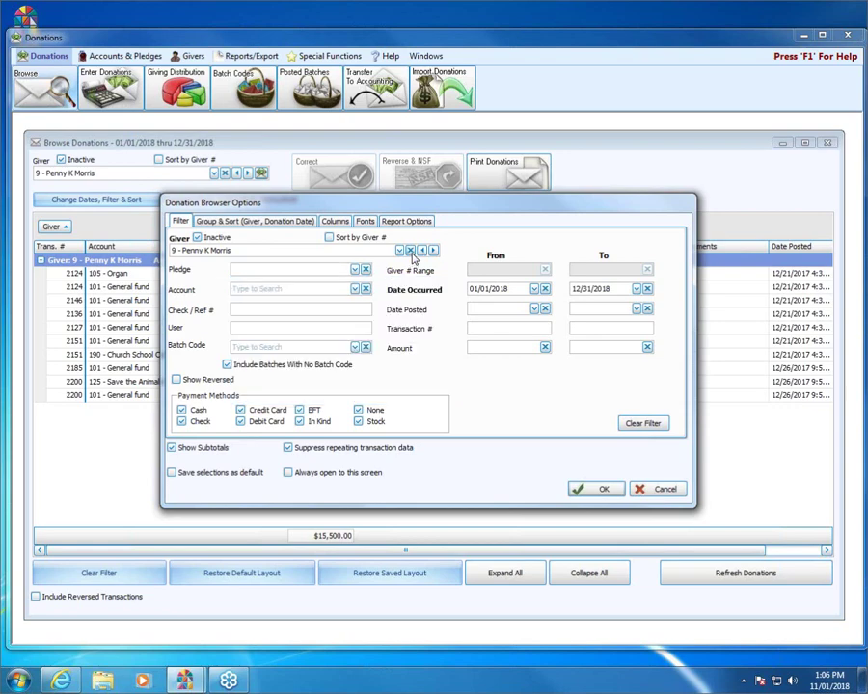
Clear the giver in the filter options and reselect the same giver by searching for part of the name
{"action": "left_click", "coordinate": [410, 250]}
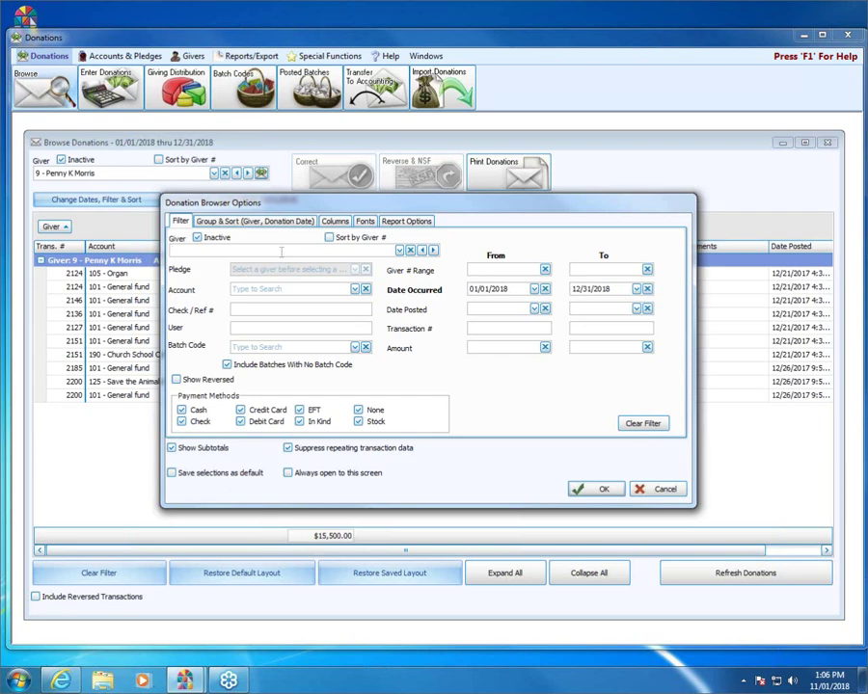
{"action": "type", "text": "enn"}
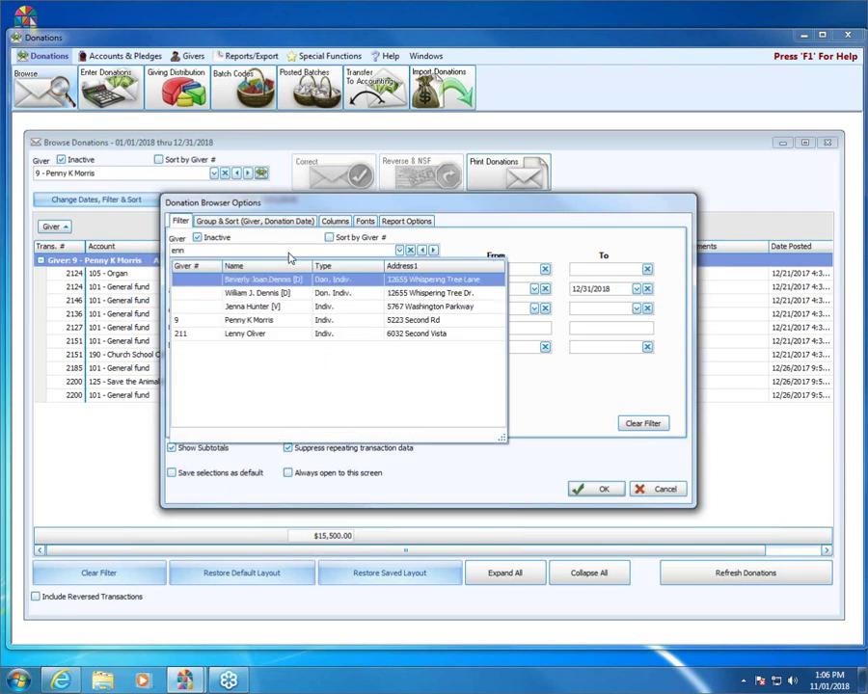
{"action": "left_click", "coordinate": [302, 321]}
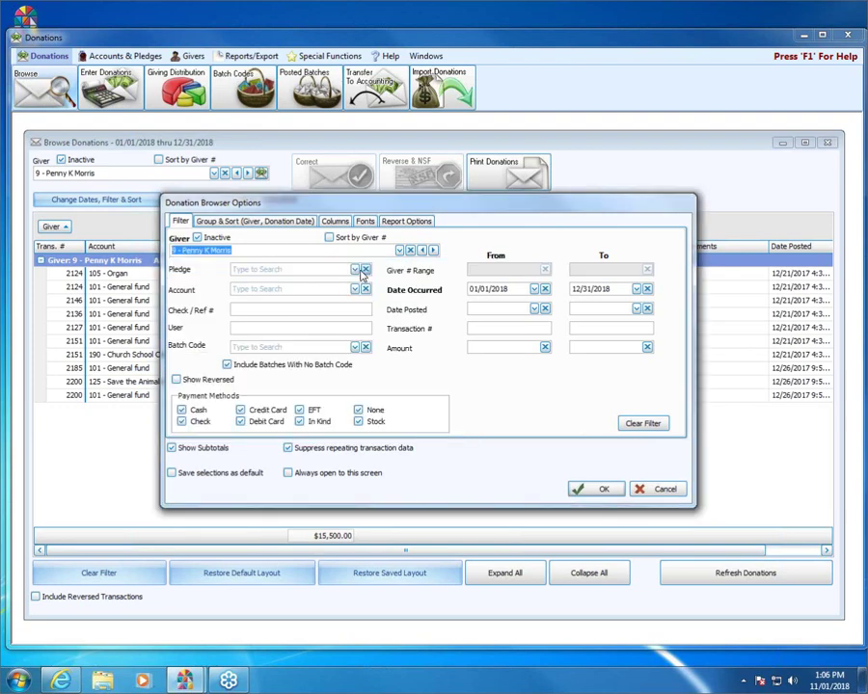
Filter the giver's donations by the 101 - General fund pledge starting 01/01/2018 and expand the resulting giver group
{"action": "left_click", "coordinate": [355, 270]}
{"action": "left_click", "coordinate": [309, 299]}
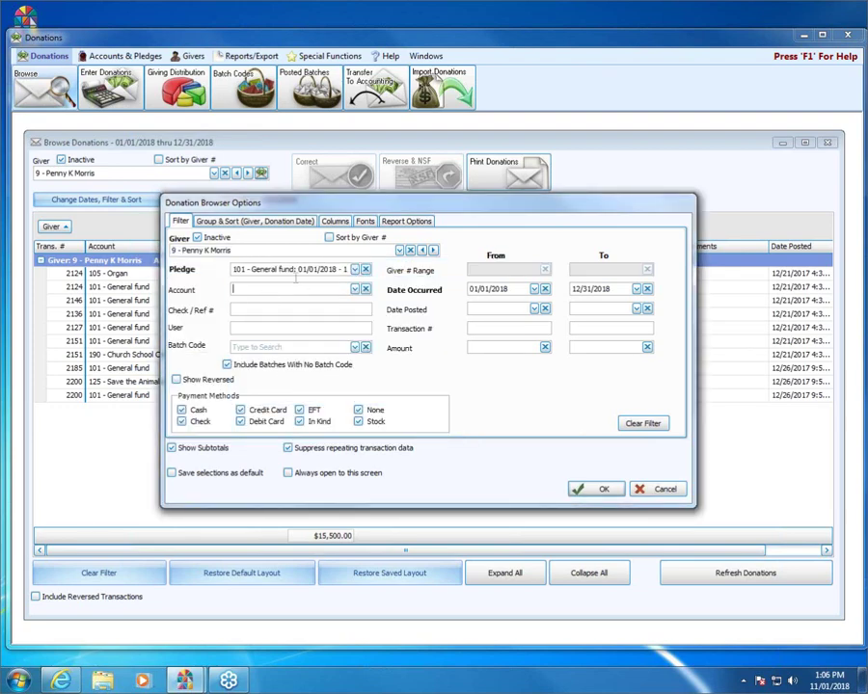
{"action": "left_click", "coordinate": [604, 489]}
{"action": "left_click", "coordinate": [41, 261]}
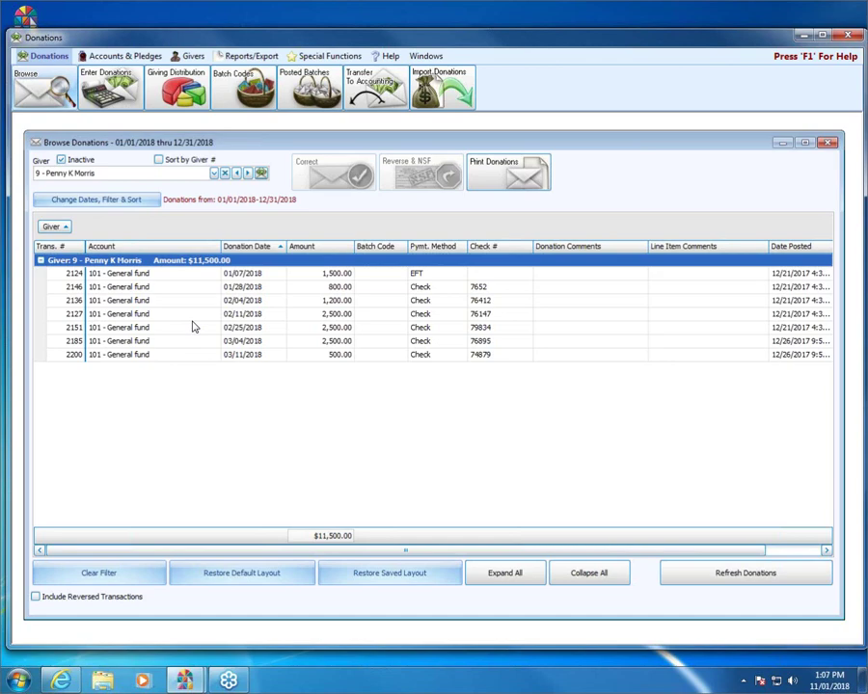
Clear the giver from the filter and show donations from all givers to the account 101 - General fund
{"action": "left_click", "coordinate": [83, 202]}
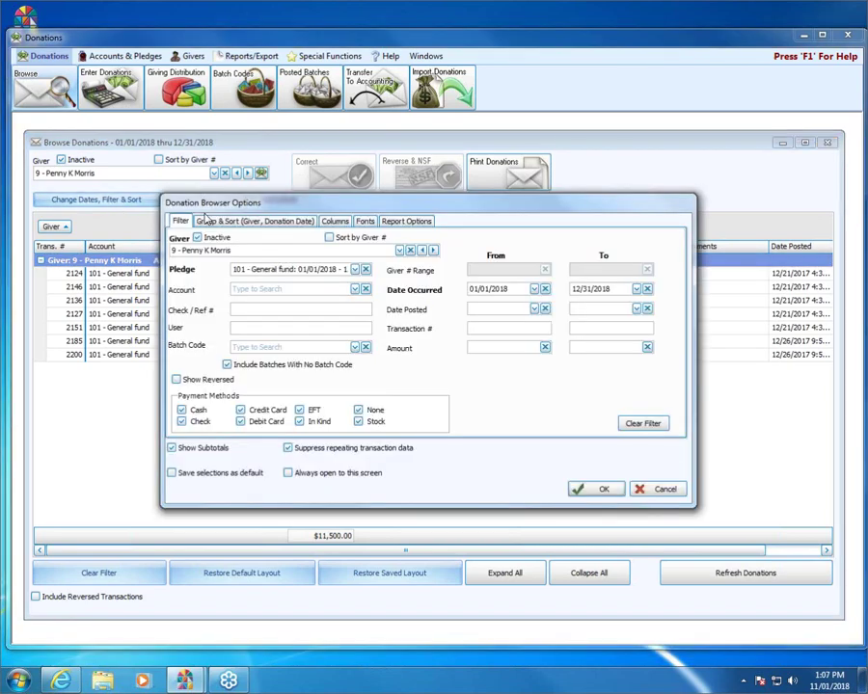
{"action": "left_click", "coordinate": [410, 251]}
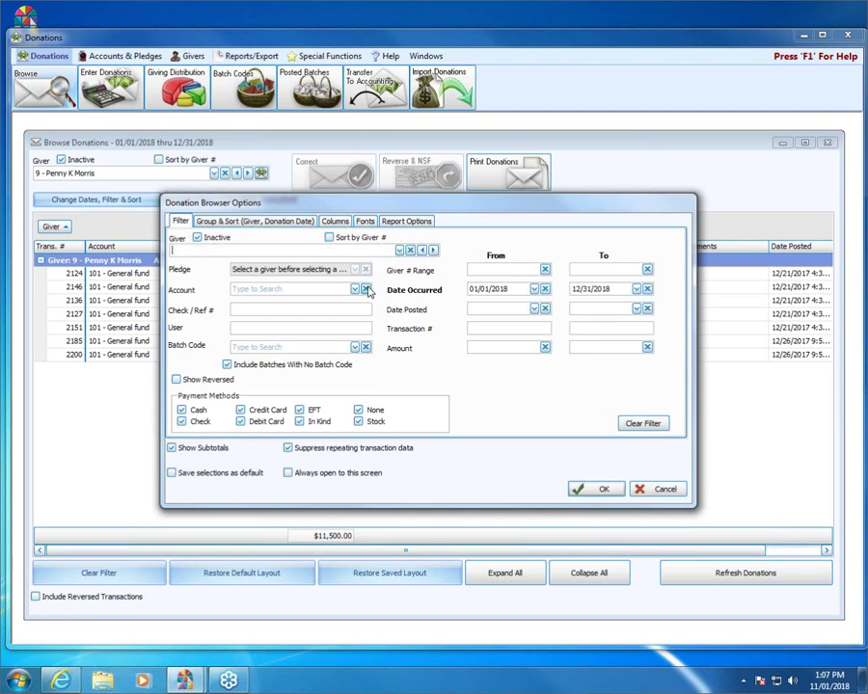
{"action": "left_click", "coordinate": [301, 290]}
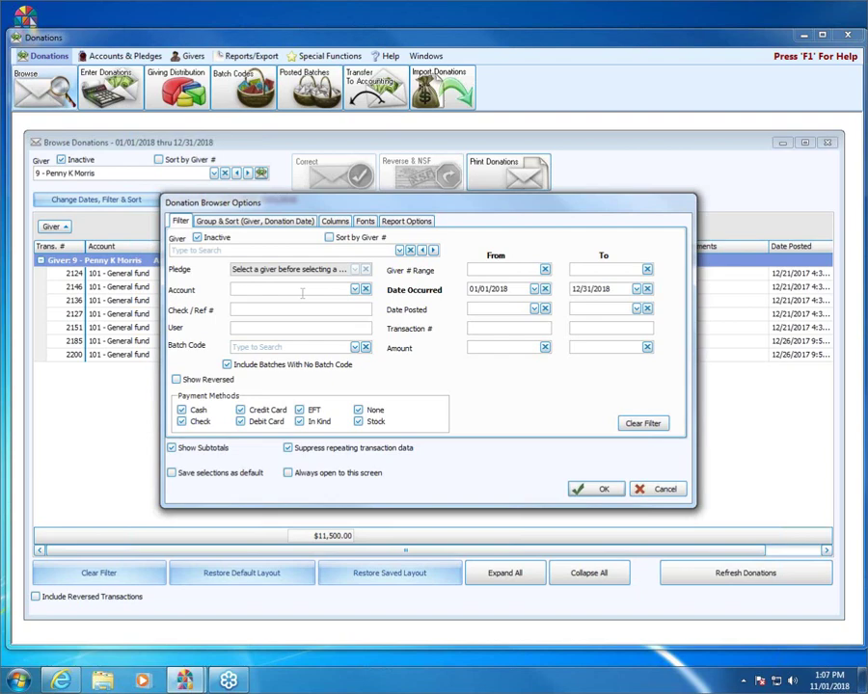
{"action": "type", "text": "gen"}
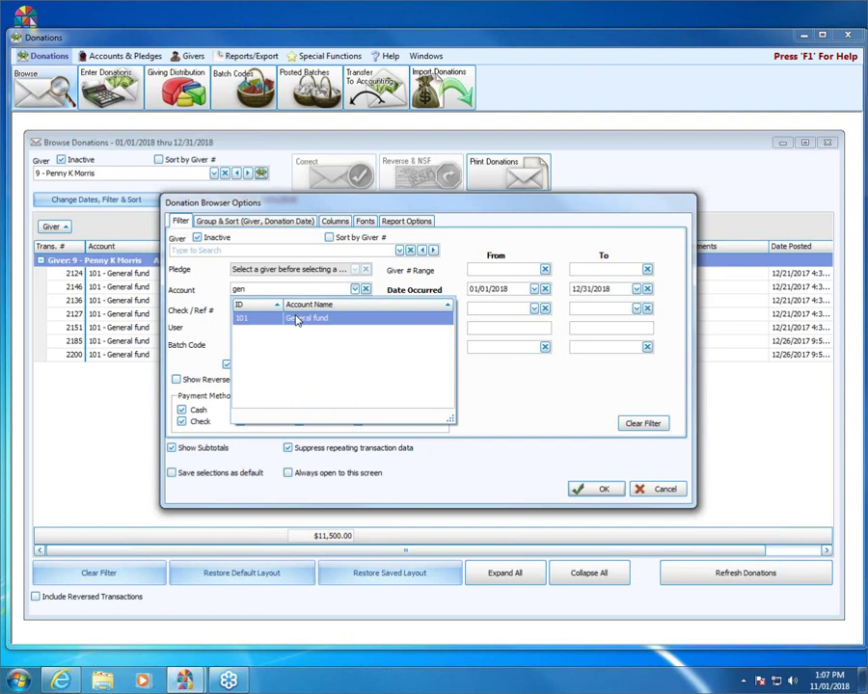
{"action": "key", "text": "Return"}
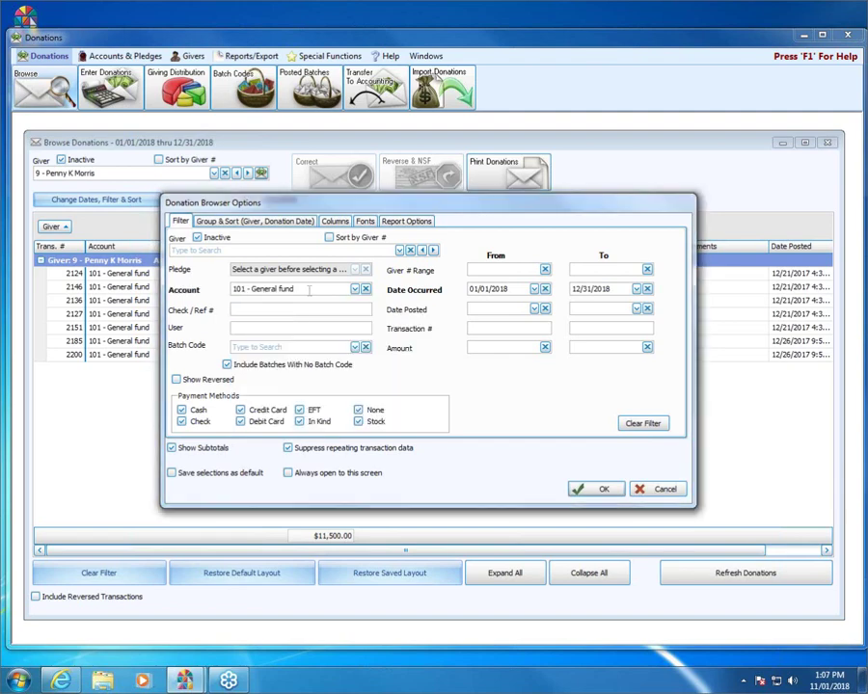
{"action": "left_click", "coordinate": [605, 491]}
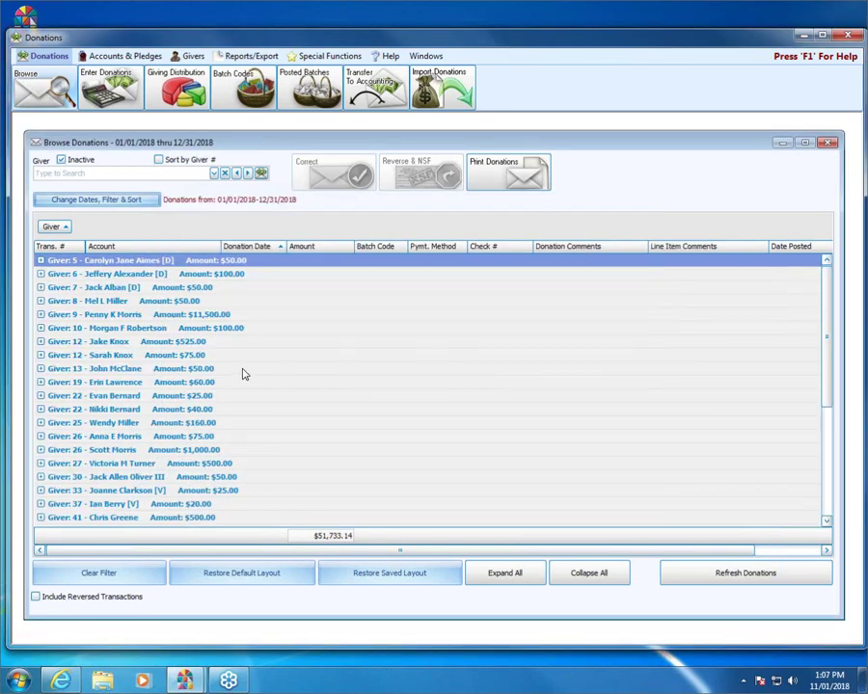
Expand the first five giver groups to view their General fund donation lines
{"action": "left_click", "coordinate": [41, 260]}
{"action": "left_click", "coordinate": [41, 288]}
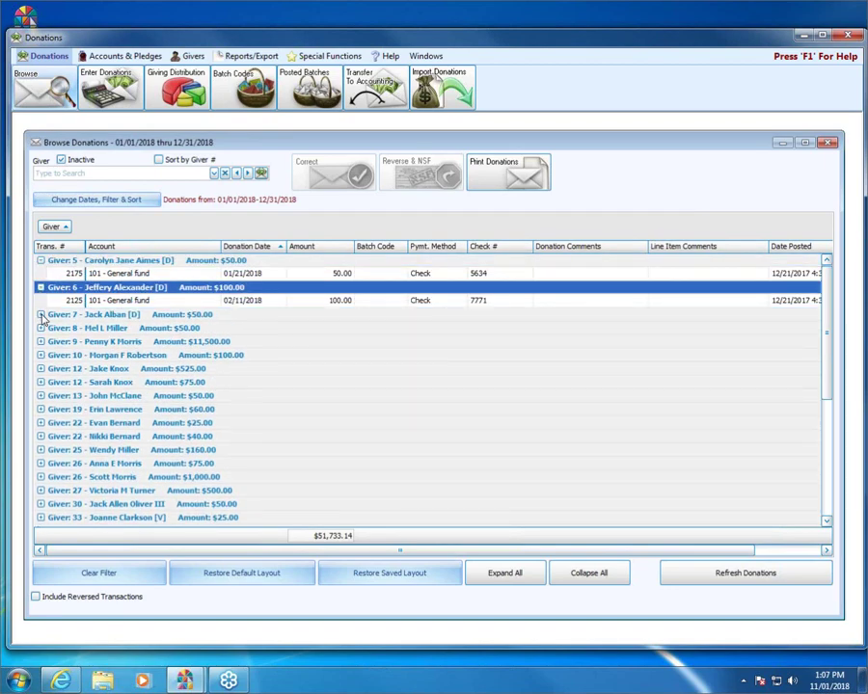
{"action": "left_click", "coordinate": [41, 314]}
{"action": "left_click", "coordinate": [41, 341]}
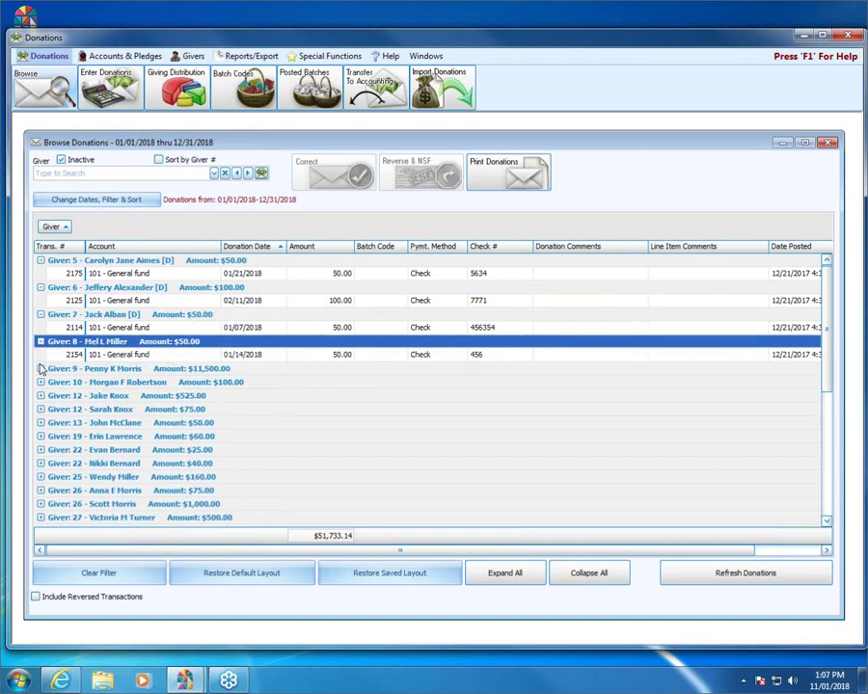
{"action": "left_click", "coordinate": [41, 368]}
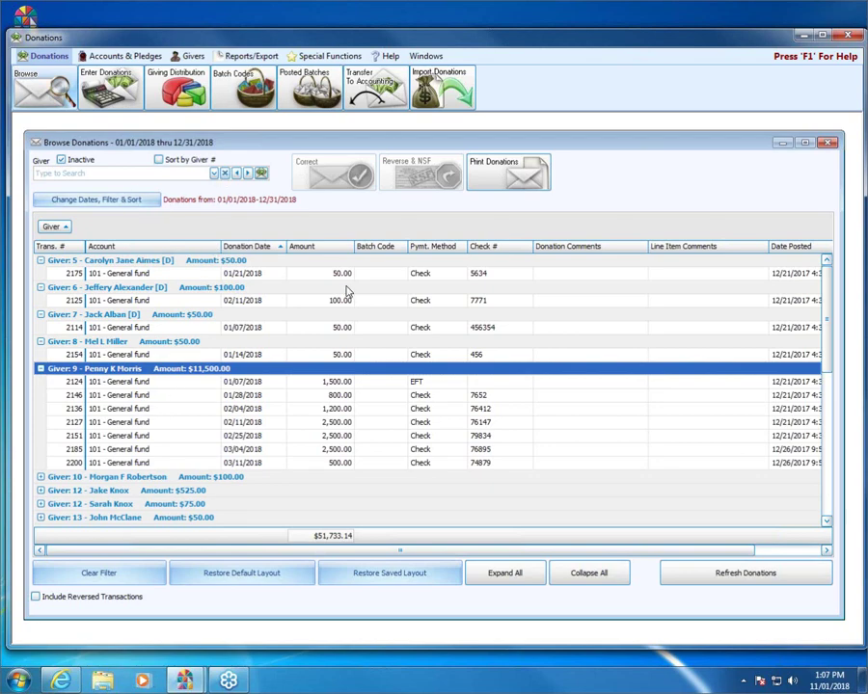
Replace the account filter with Check / Ref # 456 and select the matching donation line in the giver's group
{"action": "left_click", "coordinate": [106, 201]}
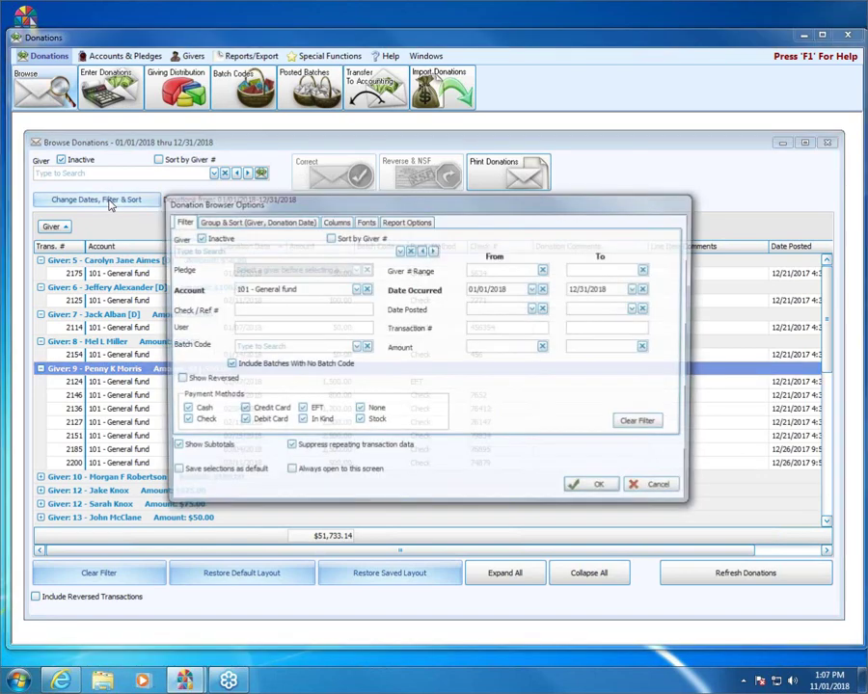
{"action": "left_click", "coordinate": [365, 290]}
{"action": "left_click", "coordinate": [365, 290]}
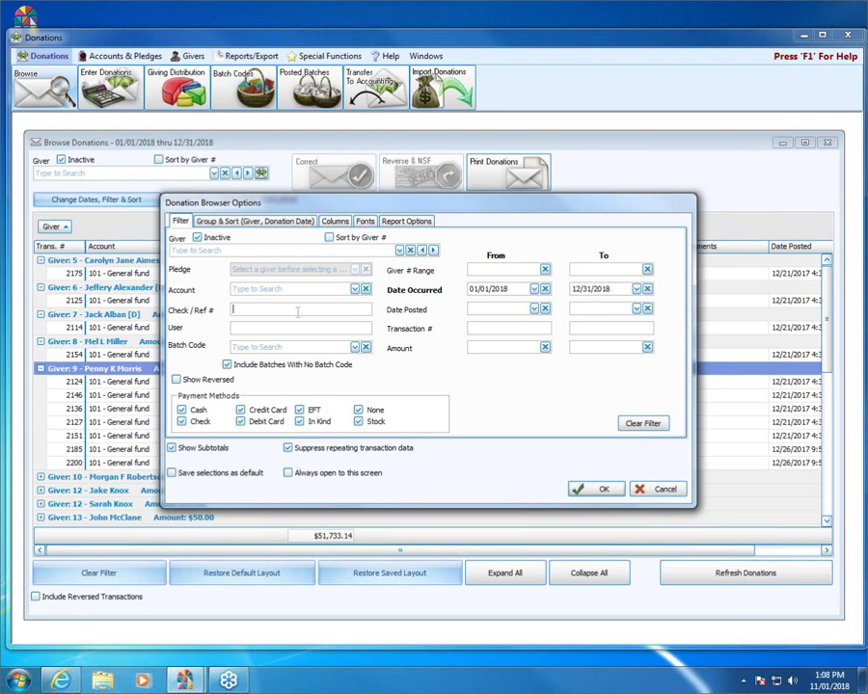
{"action": "type", "text": "456"}
{"action": "left_click", "coordinate": [604, 489]}
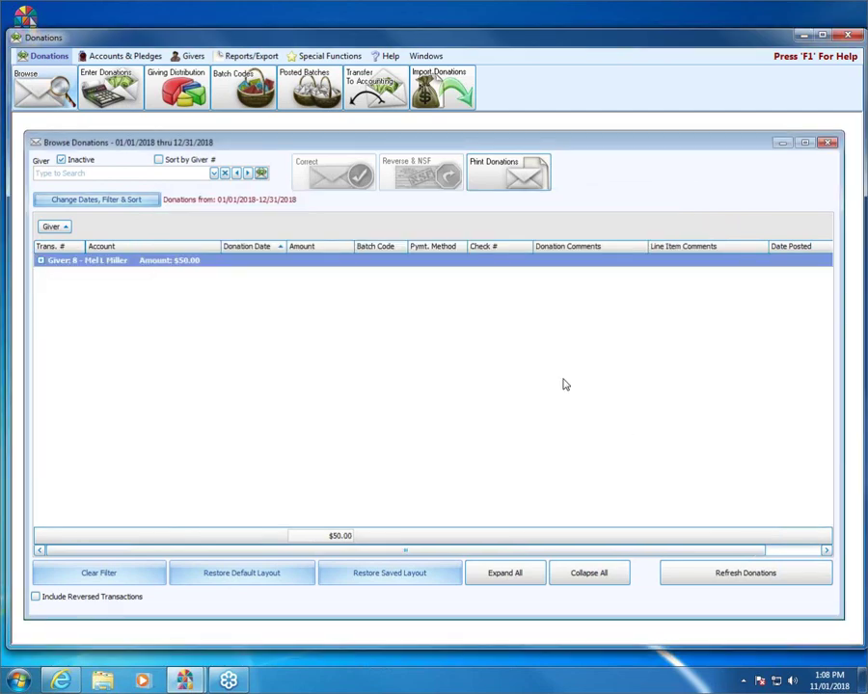
{"action": "left_click", "coordinate": [41, 260]}
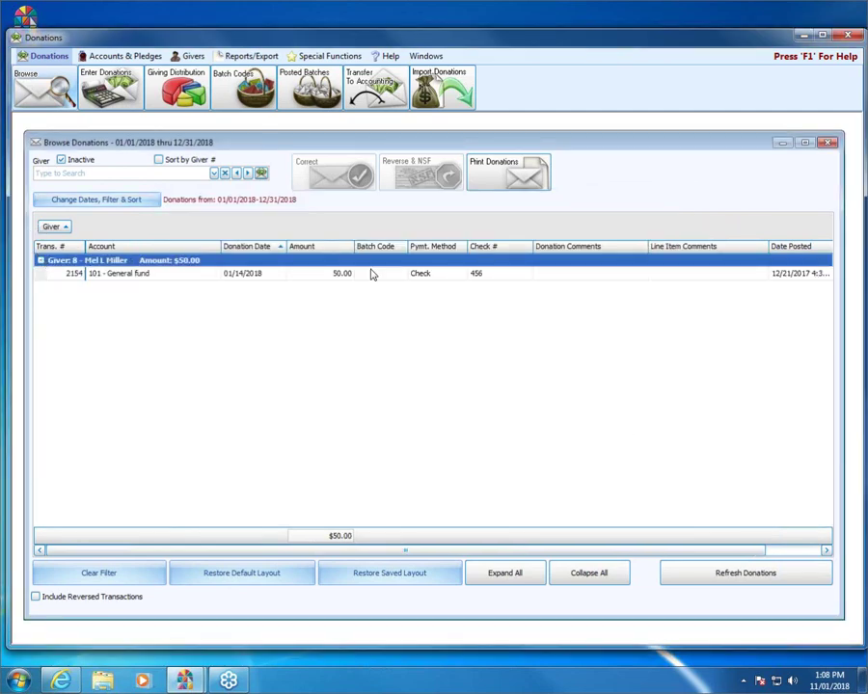
{"action": "left_click", "coordinate": [509, 280]}
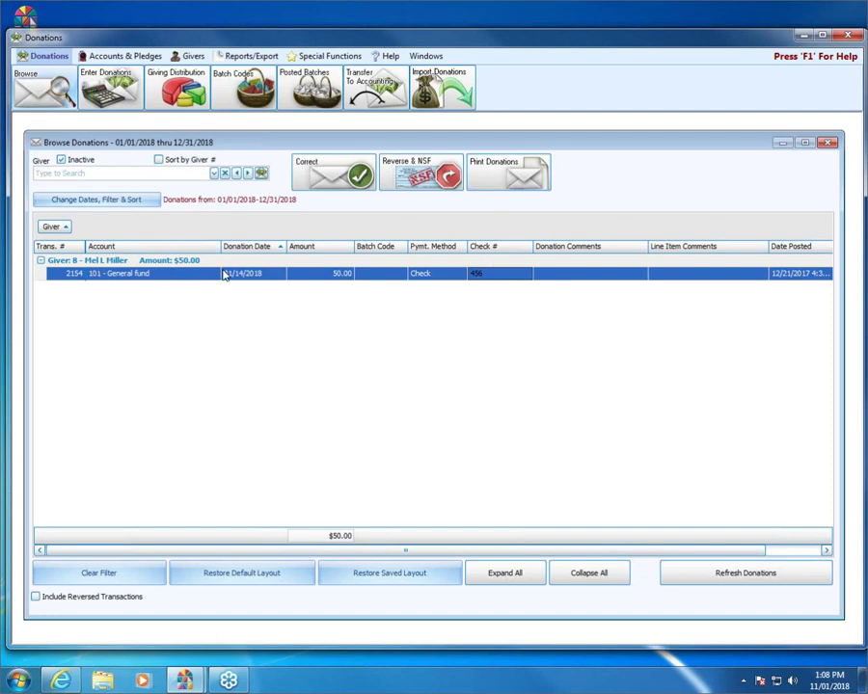
Clear the Check / Ref # filter and view the available batch codes without choosing one
{"action": "left_click", "coordinate": [140, 202]}
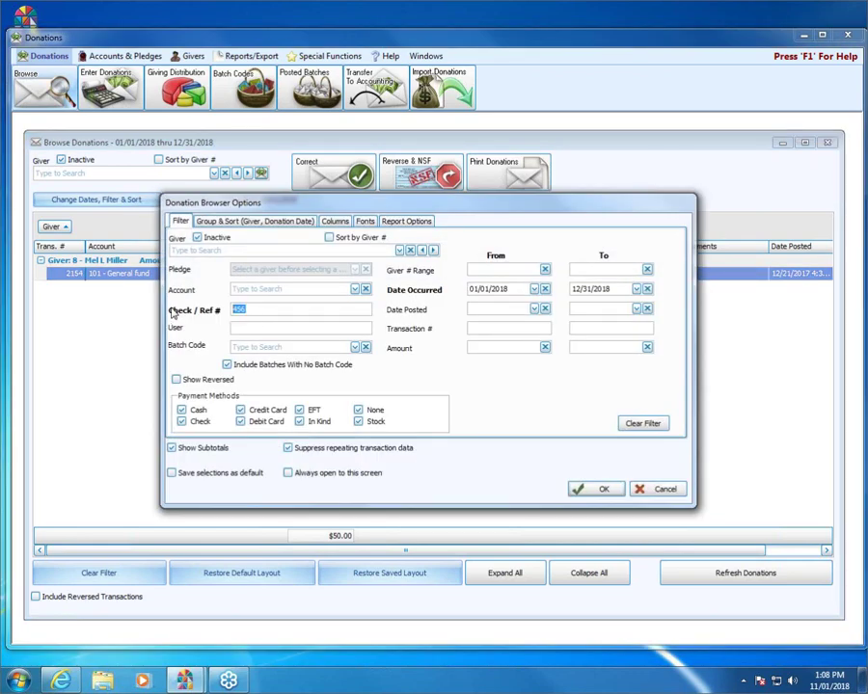
{"action": "key", "text": "BackSpace"}
{"action": "left_click", "coordinate": [263, 329]}
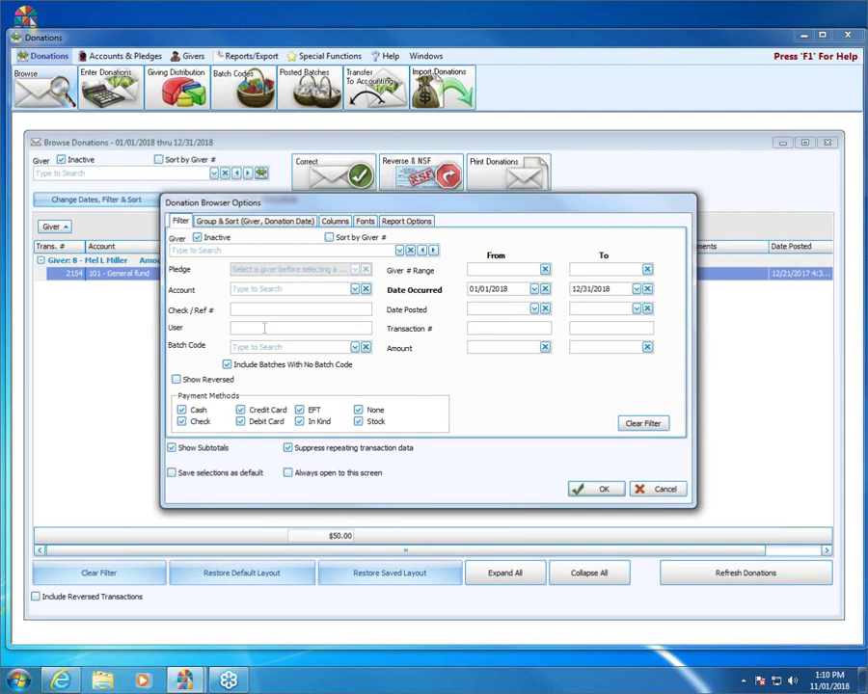
{"action": "left_click", "coordinate": [356, 349]}
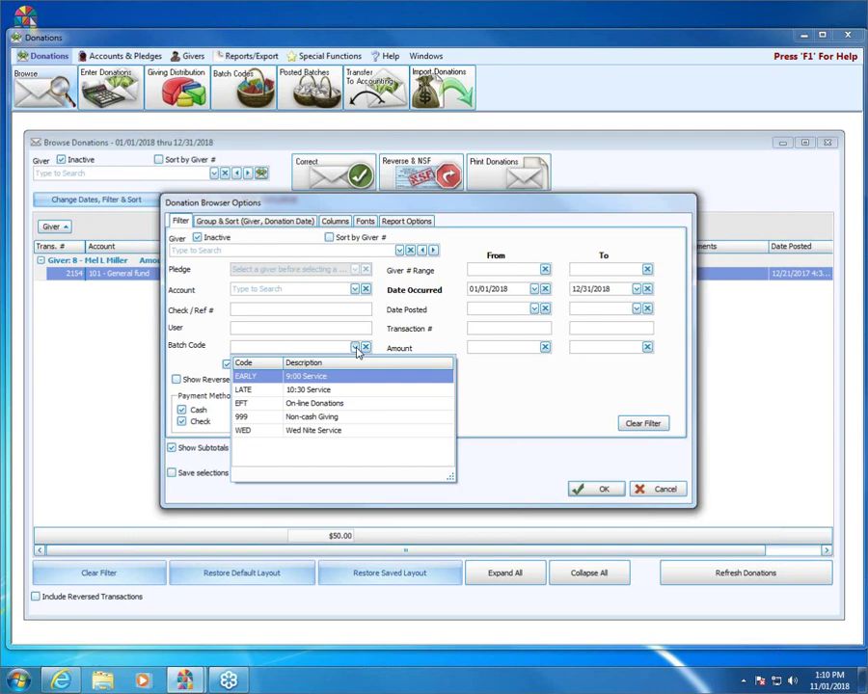
{"action": "left_click", "coordinate": [528, 407]}
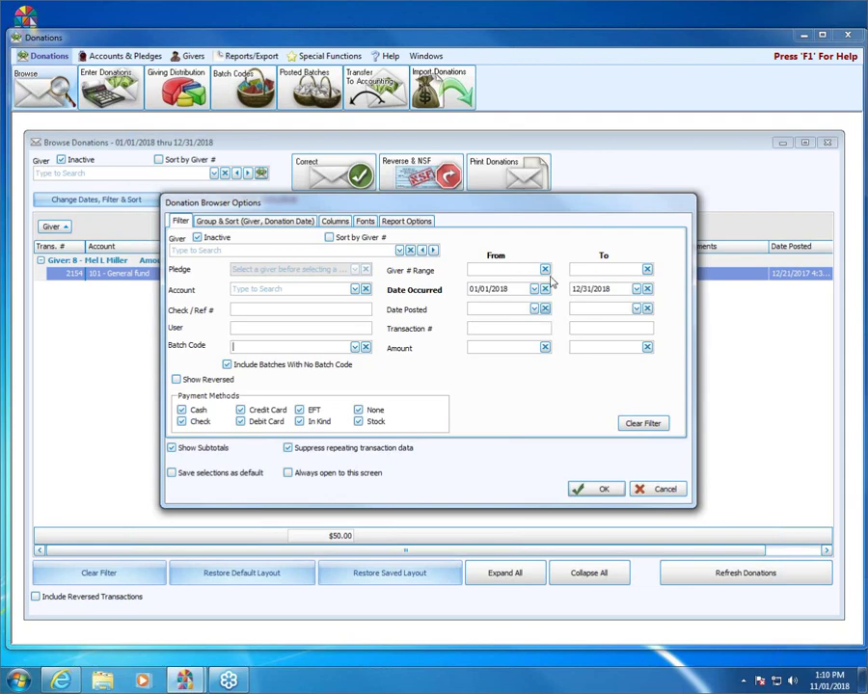
Filter the donations to the giver number range 1 to 100 and look through the listed givers
{"action": "left_click", "coordinate": [496, 270]}
{"action": "type", "text": "1"}
{"action": "key", "text": "Tab"}
{"action": "type", "text": "100"}
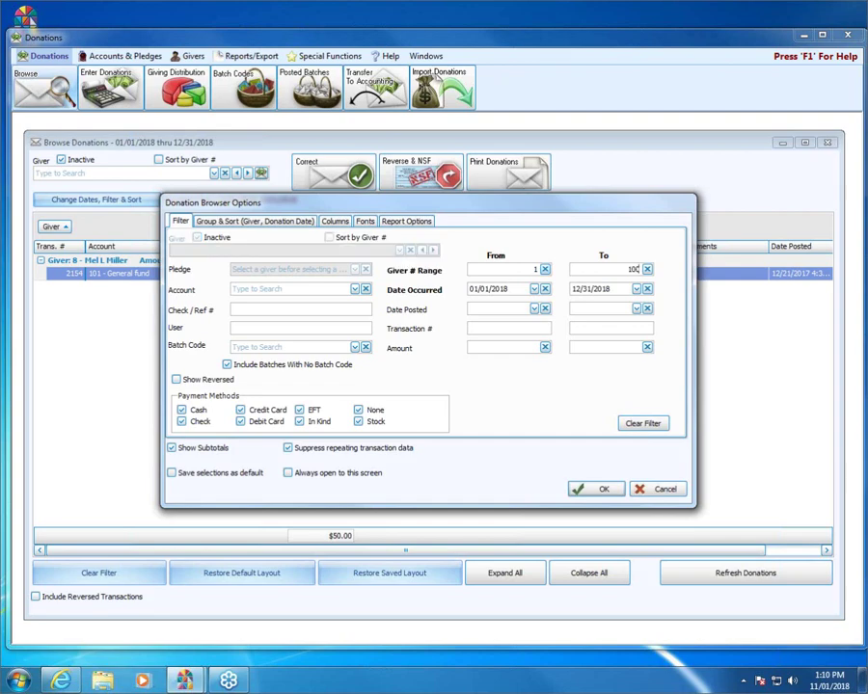
{"action": "left_click", "coordinate": [597, 490]}
{"action": "left_click", "coordinate": [600, 490]}
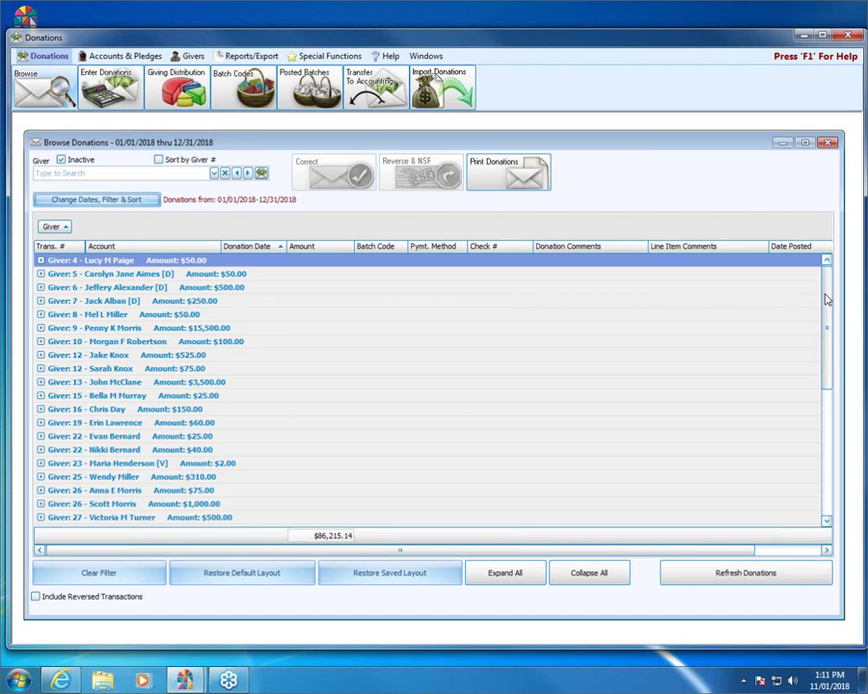
{"action": "left_click_drag", "start_coordinate": [826, 296], "coordinate": [820, 262]}
Clear the giver number range filter and check today's date in the system calendar before returning to Date Posted
{"action": "left_click", "coordinate": [131, 200]}
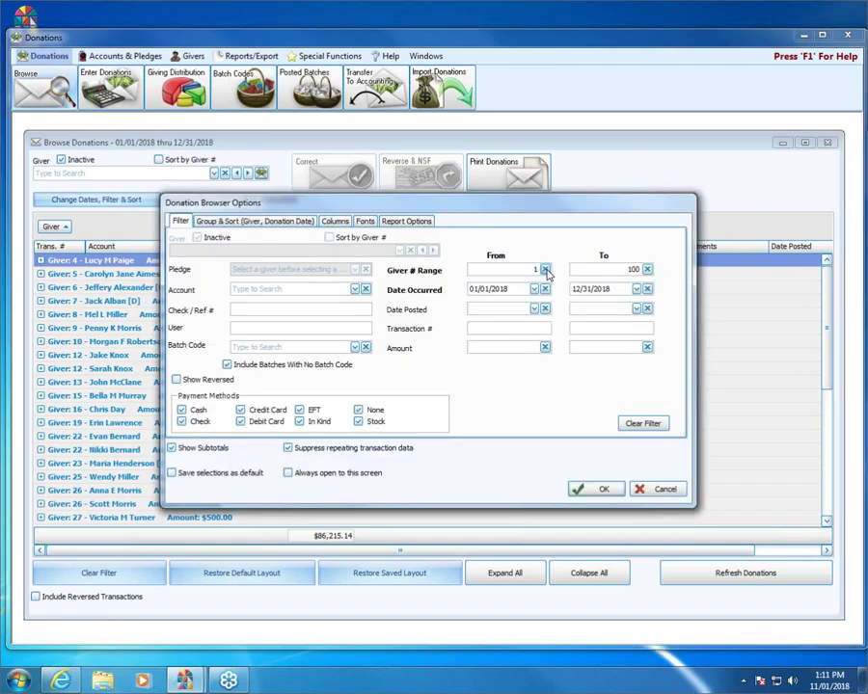
{"action": "left_click", "coordinate": [647, 270]}
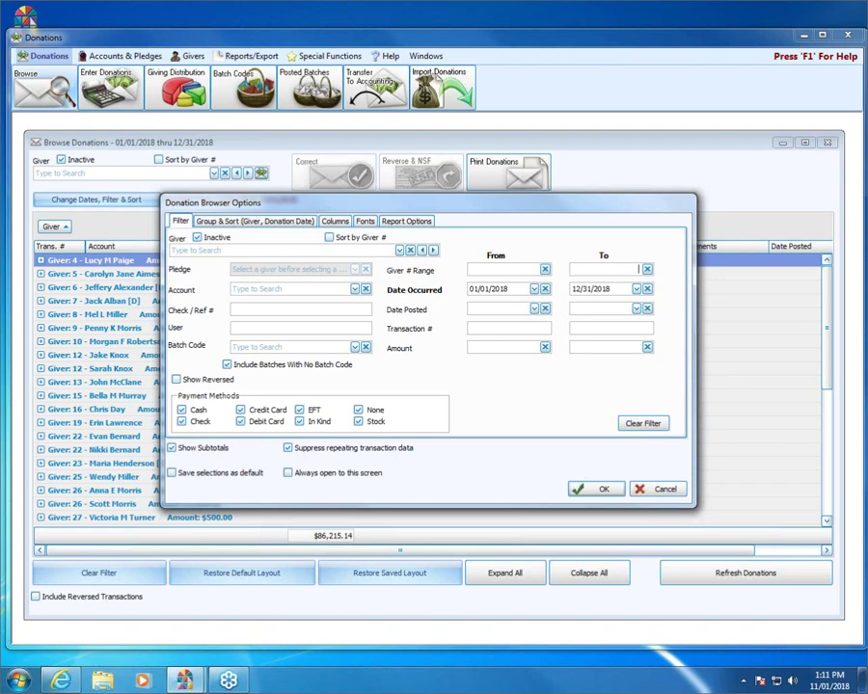
{"action": "left_click", "coordinate": [821, 686]}
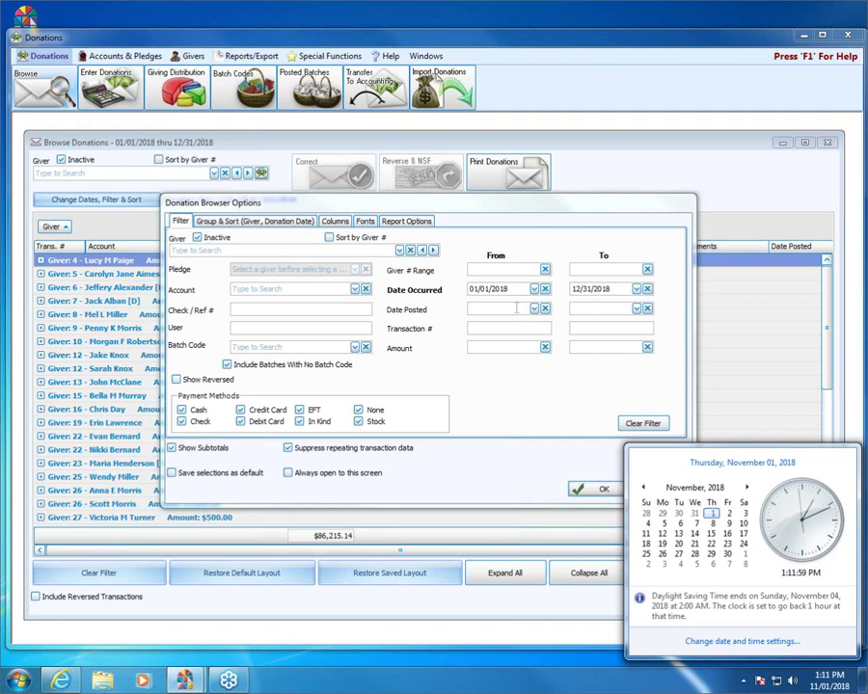
{"action": "left_click", "coordinate": [516, 309]}
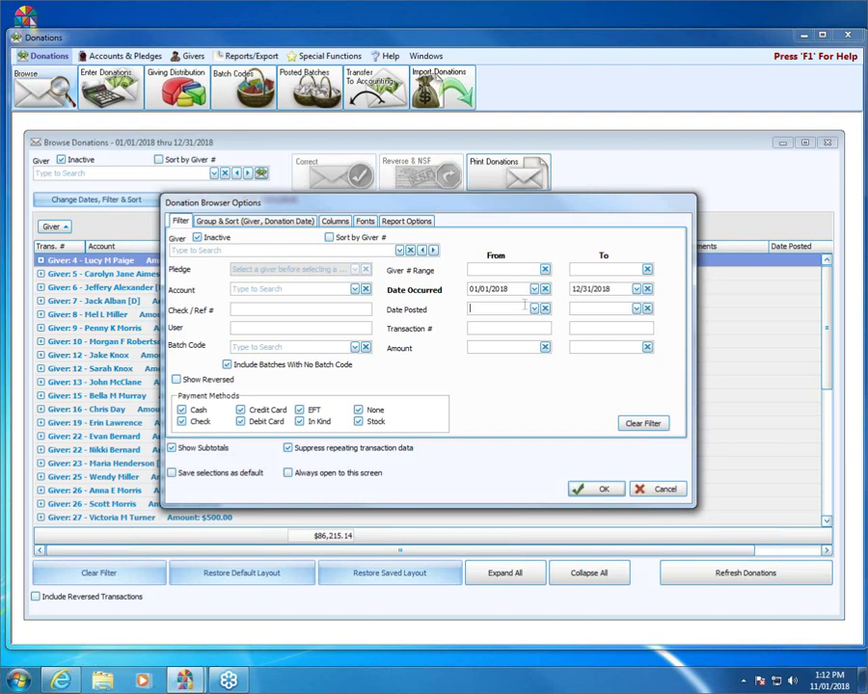
Replace the Date Occurred range with 01/01/2016 to 12/31/2016 and apply it to the donations list
{"action": "left_click", "coordinate": [545, 289]}
{"action": "left_click", "coordinate": [646, 289]}
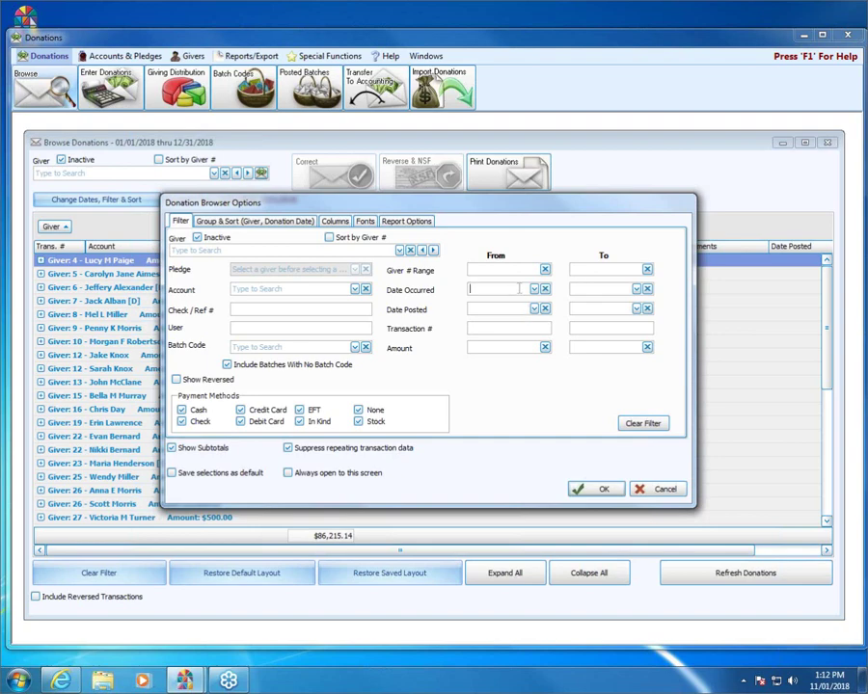
{"action": "left_click", "coordinate": [519, 289]}
{"action": "type", "text": "01/"}
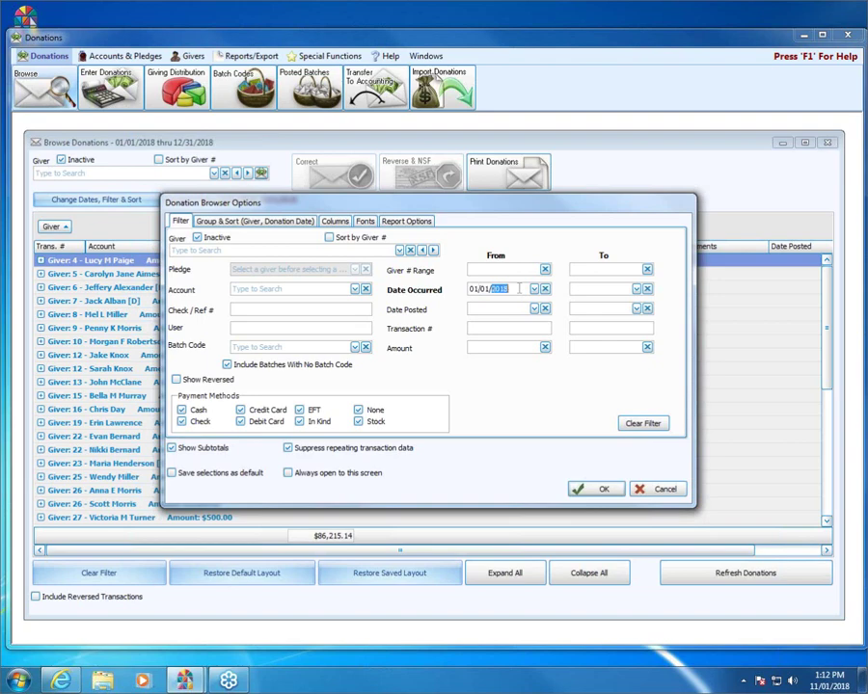
{"action": "type", "text": "2016"}
{"action": "key", "text": "Tab"}
{"action": "type", "text": "12/31/"}
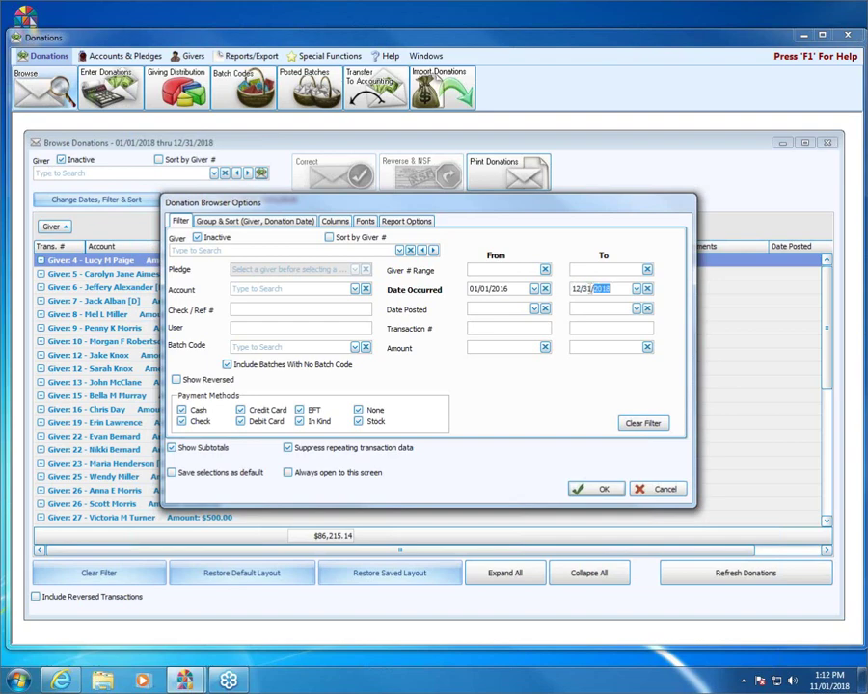
{"action": "type", "text": "2016"}
{"action": "left_click", "coordinate": [595, 490]}
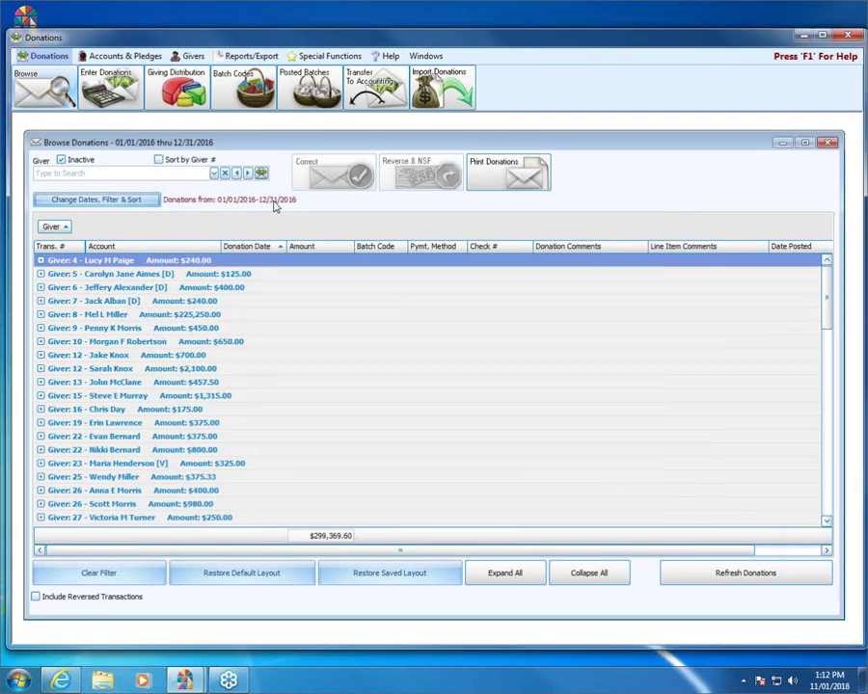
Set the Date Occurred range to 01/01/2018 through 12/31/2018 in the donation filter
{"action": "left_click", "coordinate": [136, 201]}
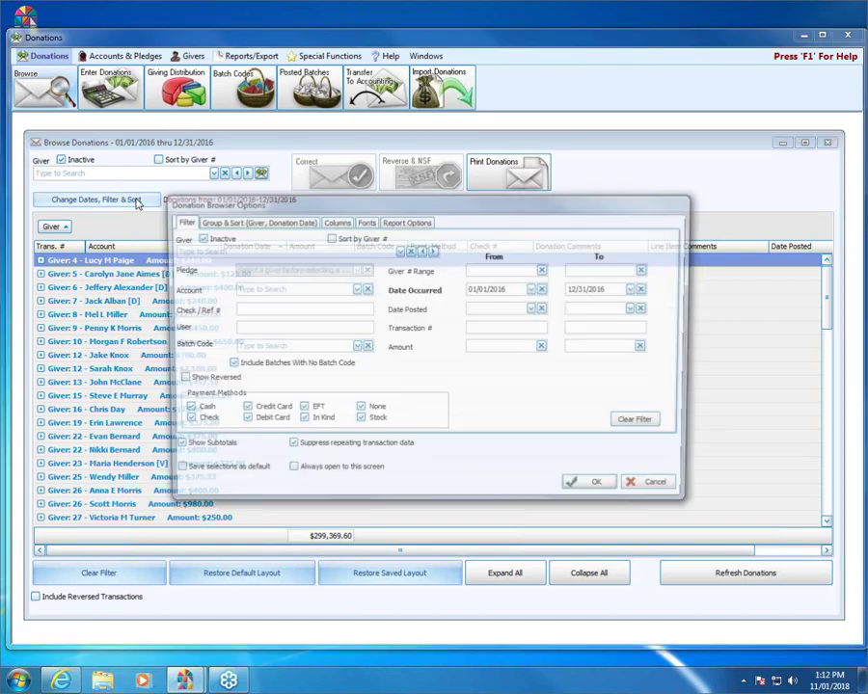
{"action": "left_click", "coordinate": [591, 289]}
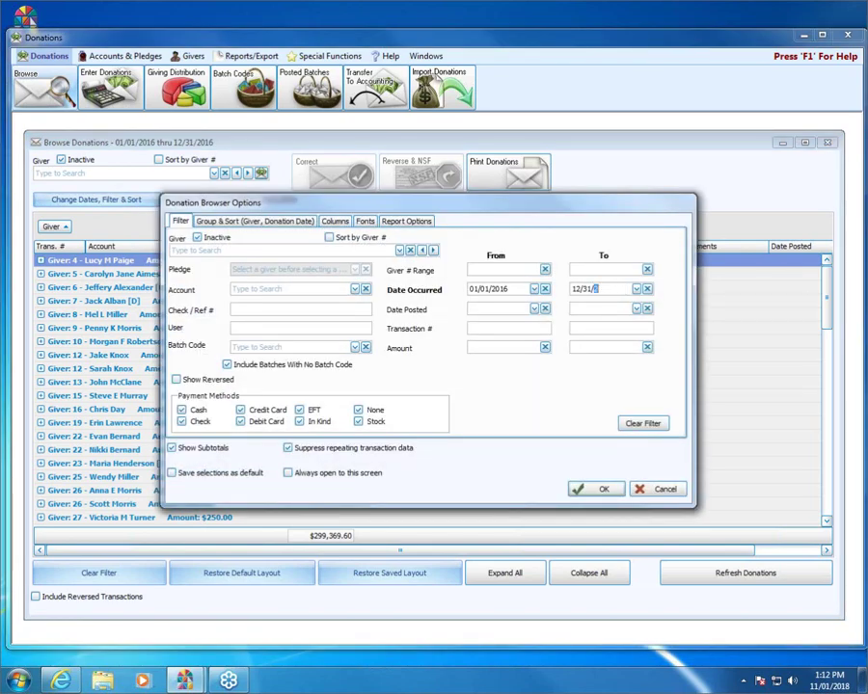
{"action": "double_click", "coordinate": [596, 288]}
{"action": "type", "text": "2018"}
{"action": "double_click", "coordinate": [498, 288]}
{"action": "type", "text": "20152018"}
Try to filter the donations to the single transaction number 2156
{"action": "left_click", "coordinate": [493, 328]}
{"action": "type", "text": "2156"}
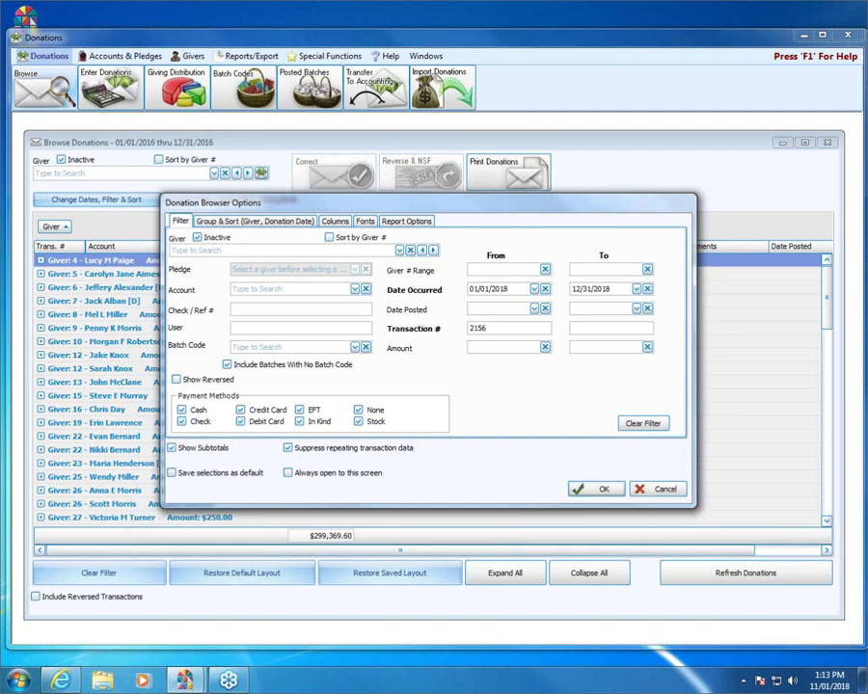
{"action": "left_click", "coordinate": [600, 329]}
{"action": "type", "text": "2156"}
{"action": "left_click", "coordinate": [606, 488]}
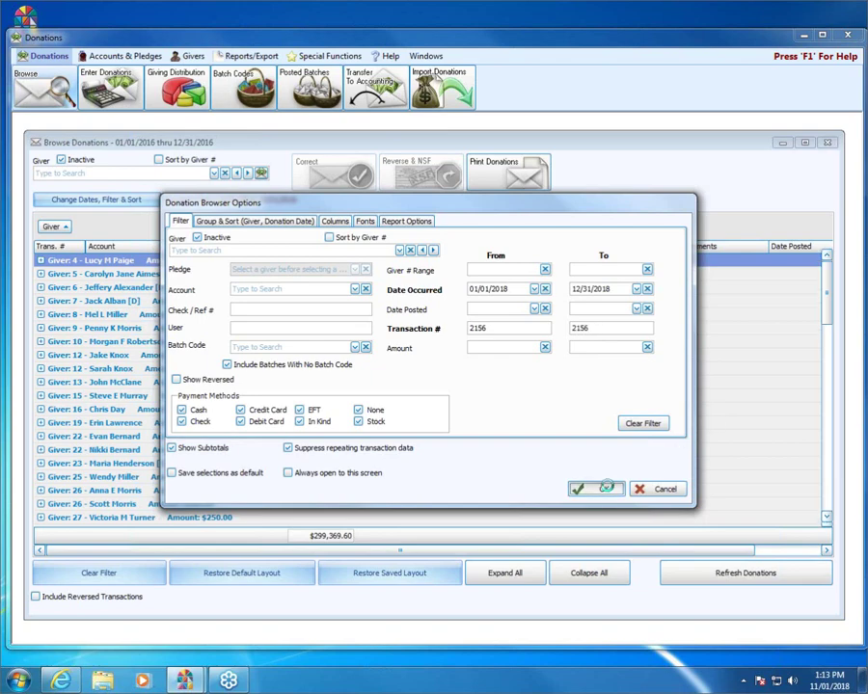
{"action": "left_click", "coordinate": [554, 380]}
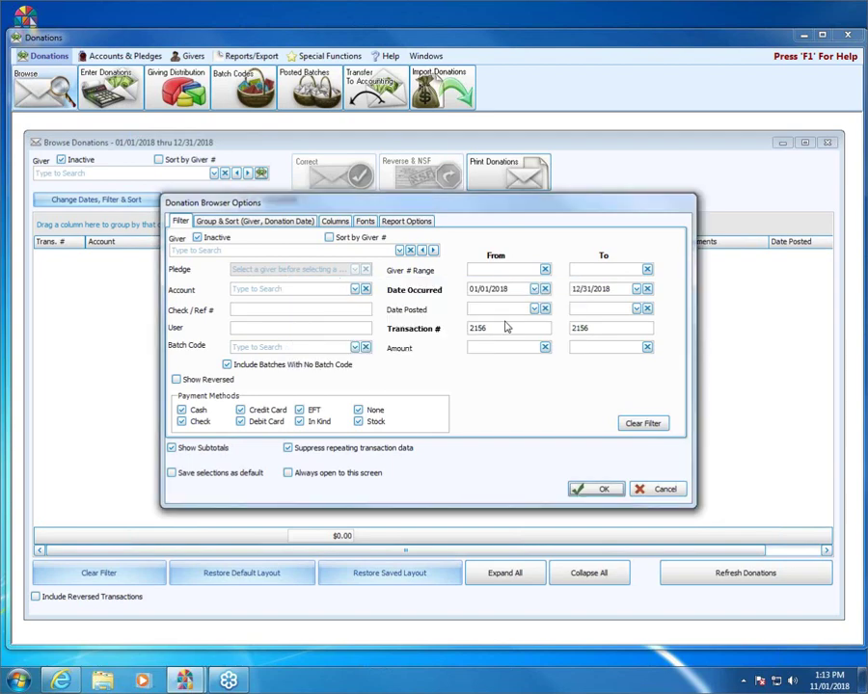
Filter the donations to transaction number 2150 only and expand the giver group to view its donation line
{"action": "double_click", "coordinate": [504, 327]}
{"action": "left_click", "coordinate": [504, 326]}
{"action": "type", "text": "0"}
{"action": "double_click", "coordinate": [615, 330]}
{"action": "left_click", "coordinate": [612, 333]}
{"action": "key", "text": "BackSpace"}
{"action": "type", "text": "0"}
{"action": "left_click", "coordinate": [598, 490]}
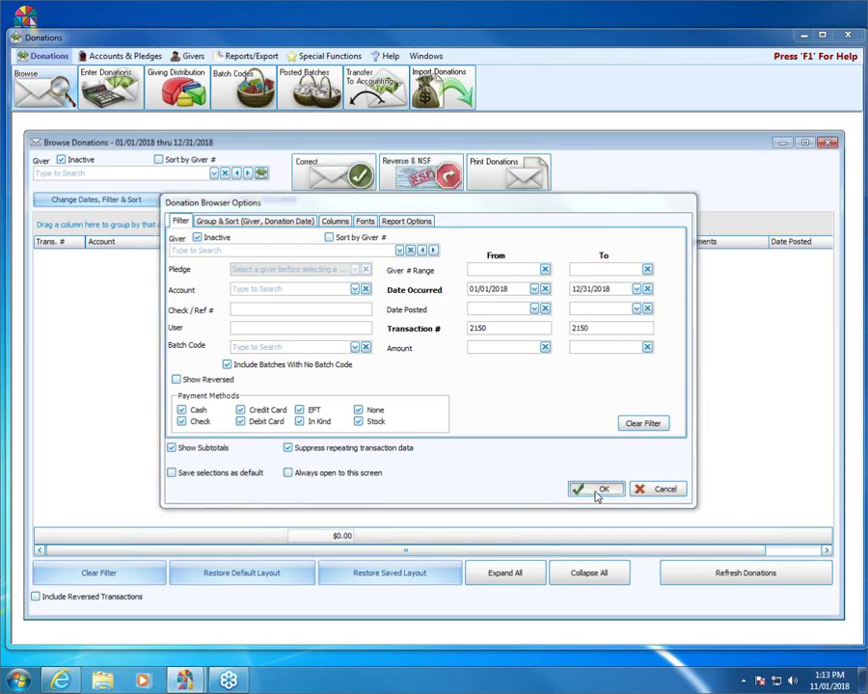
{"action": "left_click", "coordinate": [41, 261]}
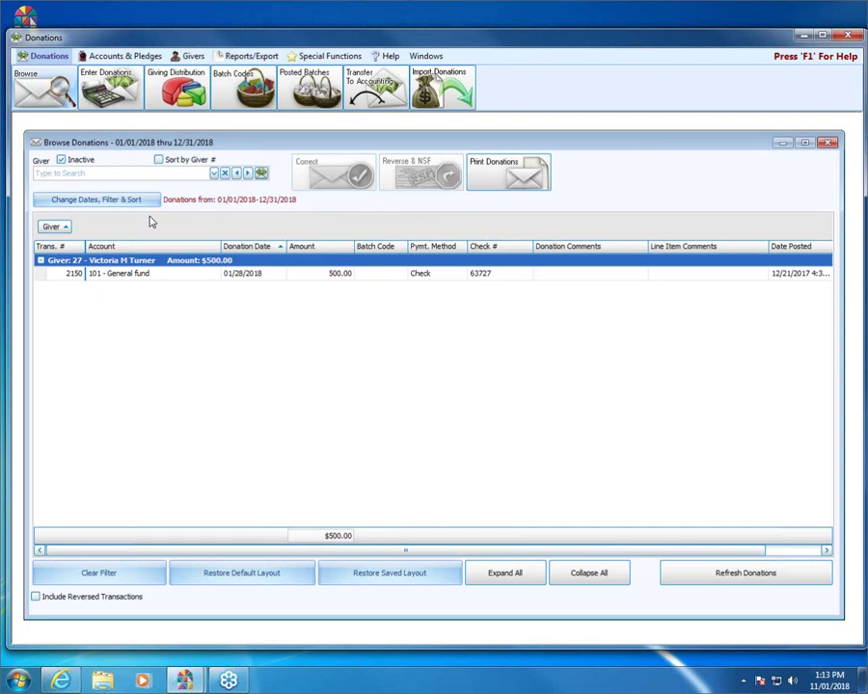
Clear both ends of the transaction number range in the donation filter
{"action": "left_click", "coordinate": [84, 204]}
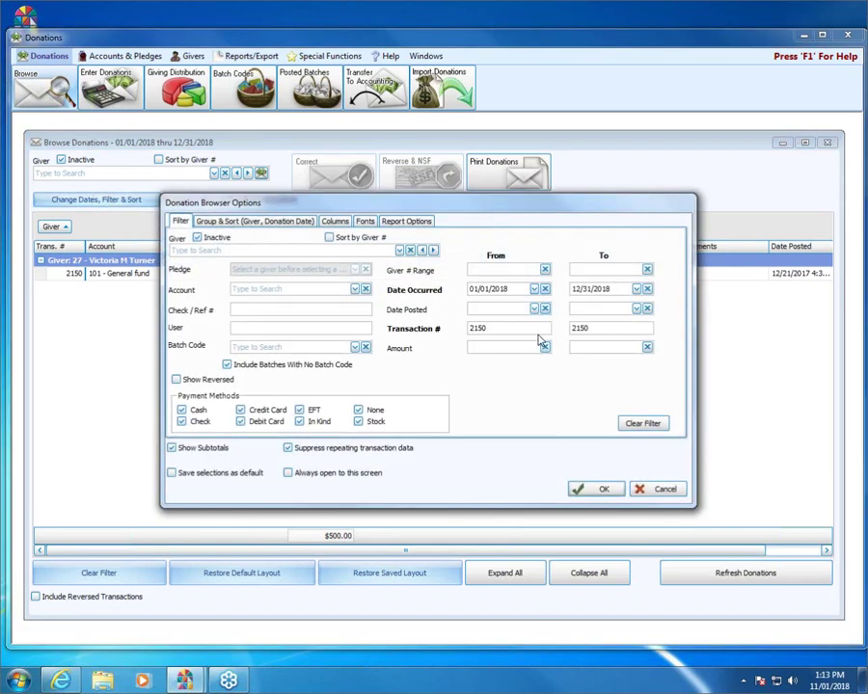
{"action": "left_click", "coordinate": [526, 328]}
{"action": "key", "text": "Delete"}
{"action": "double_click", "coordinate": [593, 329]}
{"action": "key", "text": "Delete"}
Filter the donations to amounts from 1,000.00 to 5,000.00 and expand the first giver group
{"action": "left_click", "coordinate": [593, 348]}
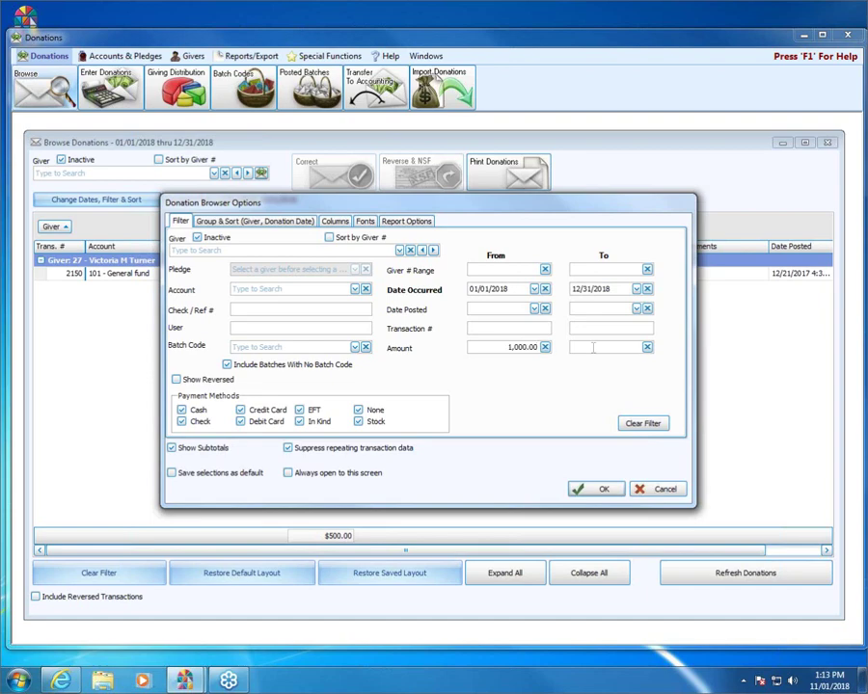
{"action": "type", "text": "5000"}
{"action": "left_click", "coordinate": [614, 493]}
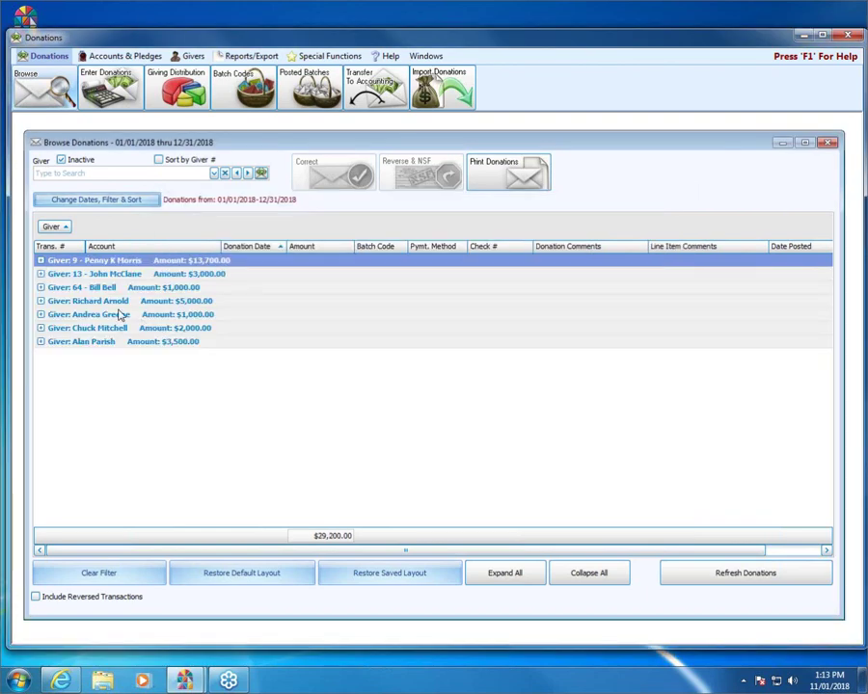
{"action": "left_click", "coordinate": [40, 260]}
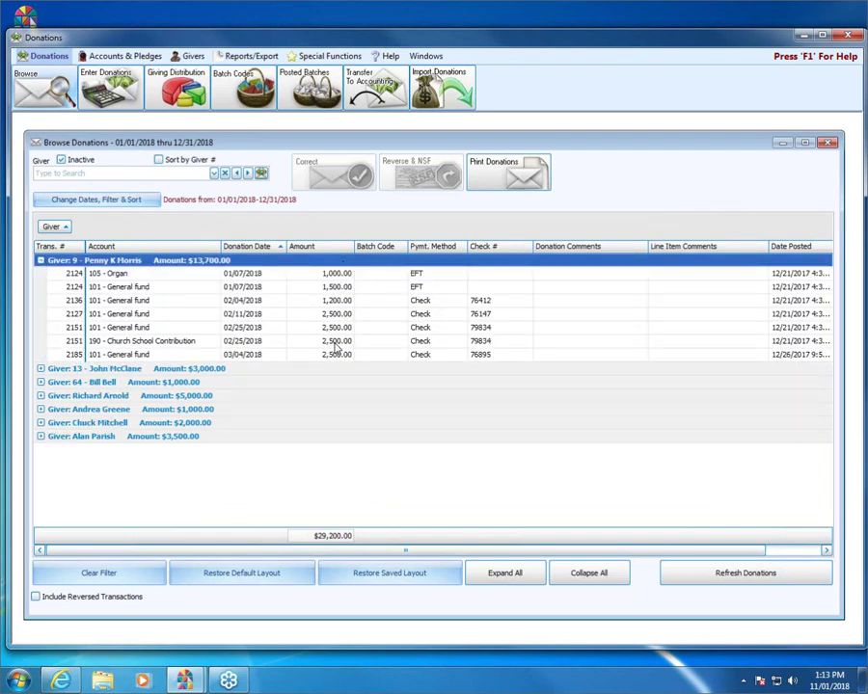
Narrow the filter to donations of exactly 1,000.00 and expand the first two giver groups
{"action": "left_click", "coordinate": [97, 200]}
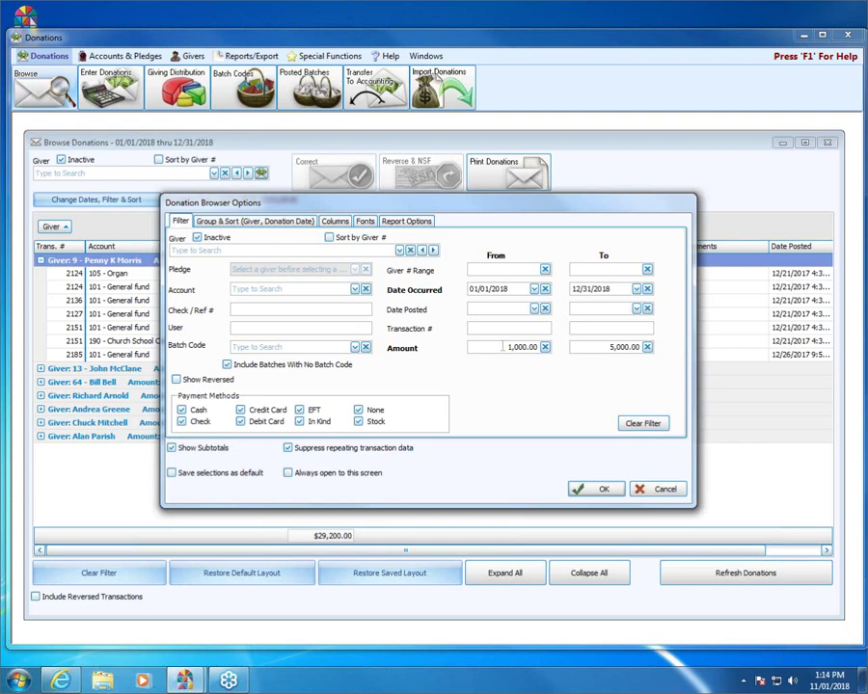
{"action": "left_click", "coordinate": [581, 344]}
{"action": "type", "text": "1000"}
{"action": "left_click", "coordinate": [601, 488]}
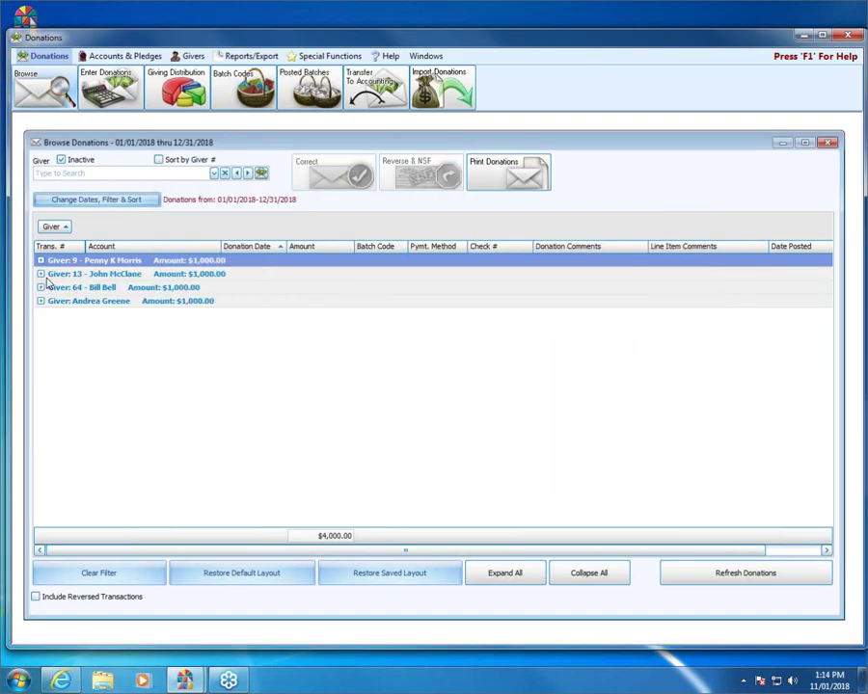
{"action": "left_click", "coordinate": [41, 260]}
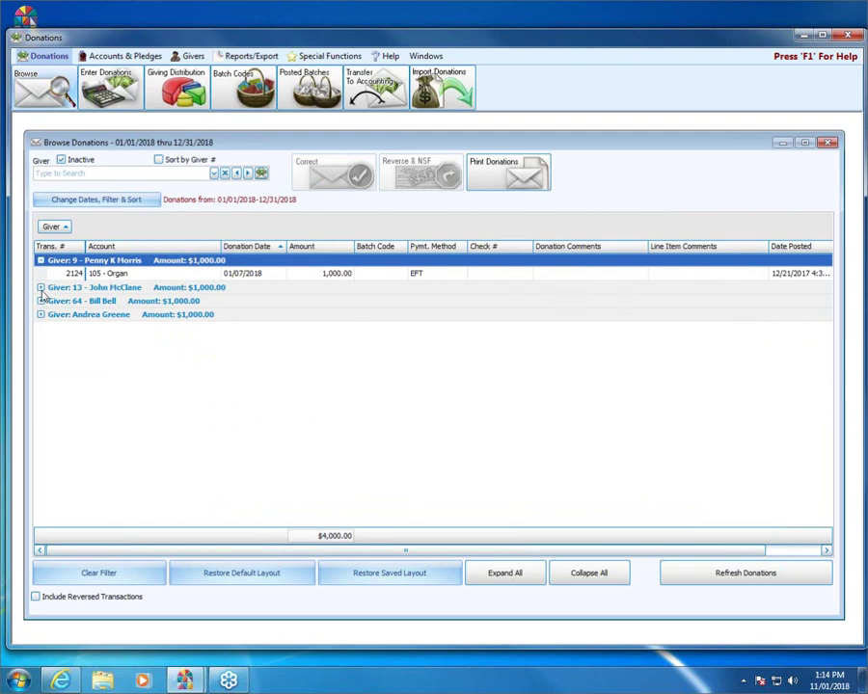
{"action": "left_click", "coordinate": [40, 289]}
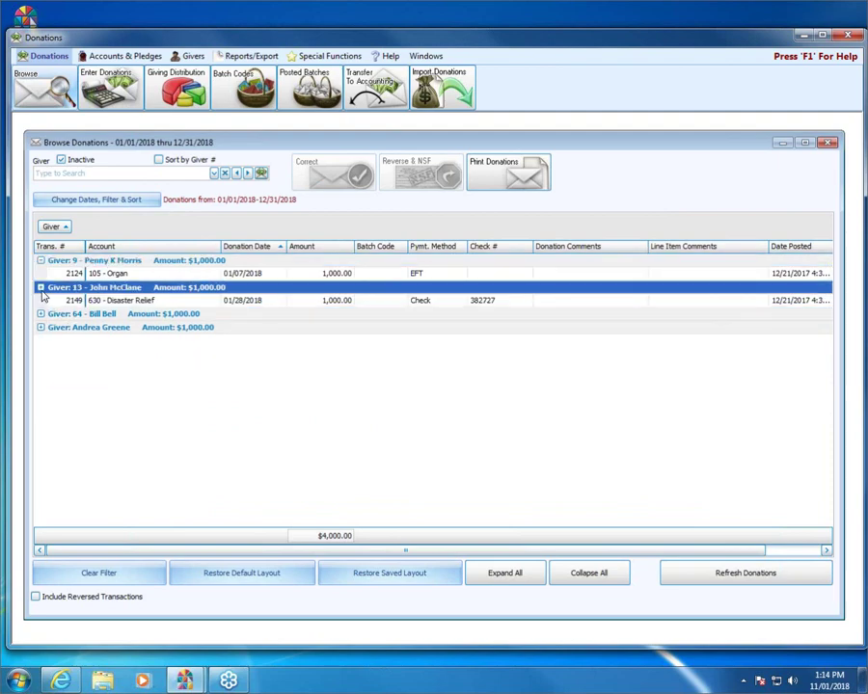
Clear the amount range and apply the filter with reversed transactions included
{"action": "left_click", "coordinate": [125, 201]}
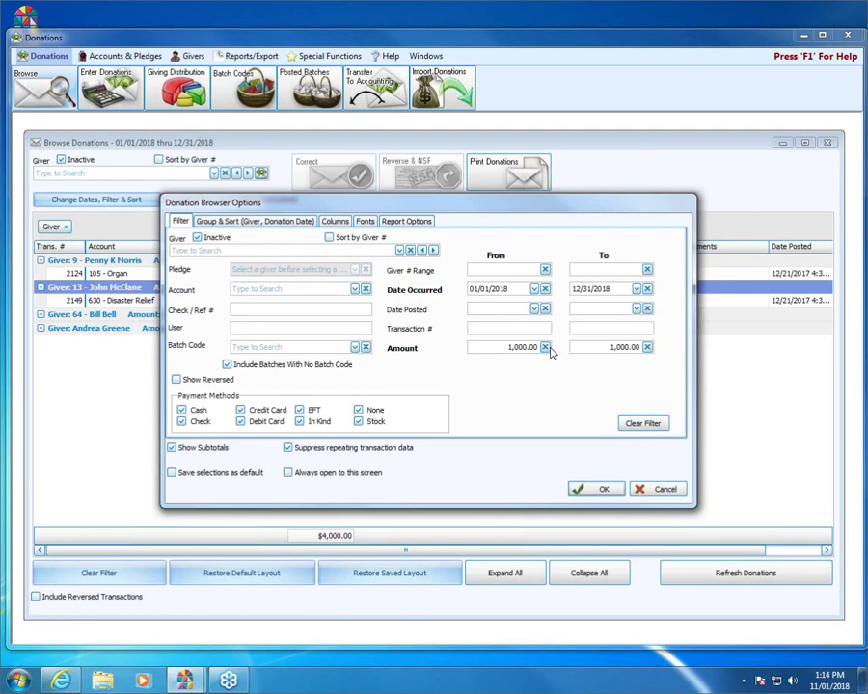
{"action": "left_click", "coordinate": [546, 347]}
{"action": "left_click", "coordinate": [647, 347]}
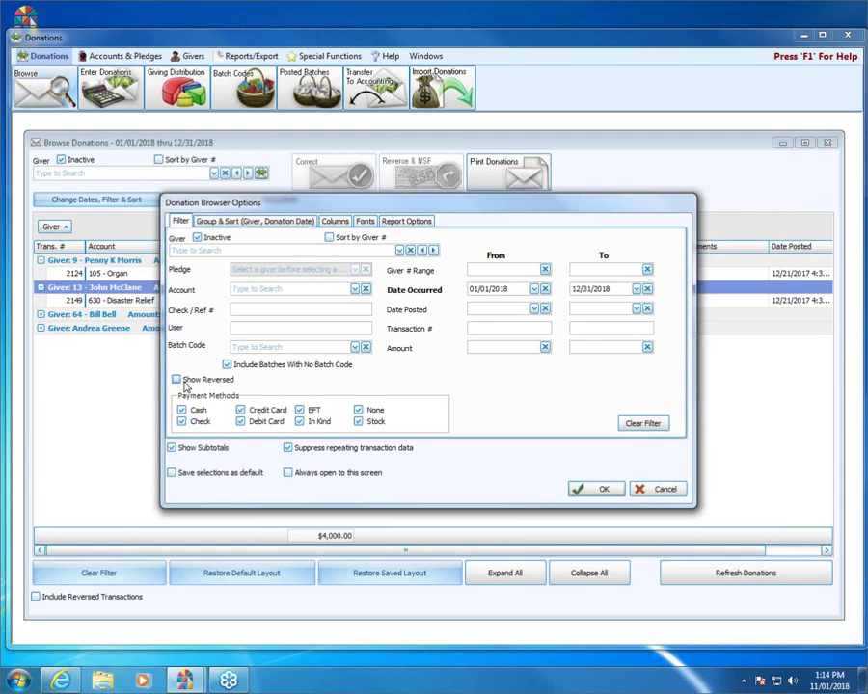
{"action": "left_click", "coordinate": [187, 384]}
{"action": "left_click", "coordinate": [602, 490]}
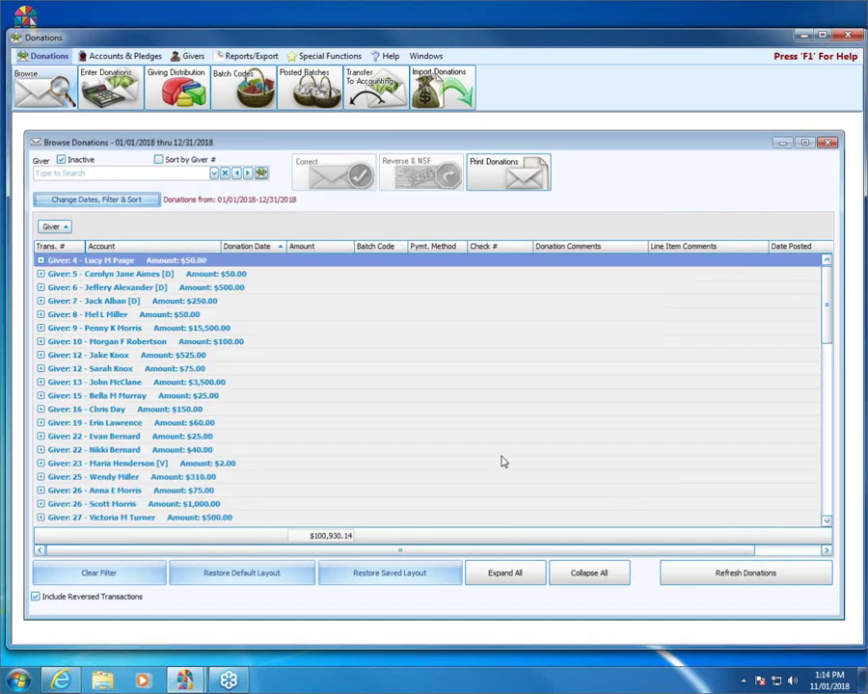
Expand the sixth giver group and examine the reversed 01/14/2018 lines of transactions 2156 and 2203
{"action": "left_click", "coordinate": [41, 329]}
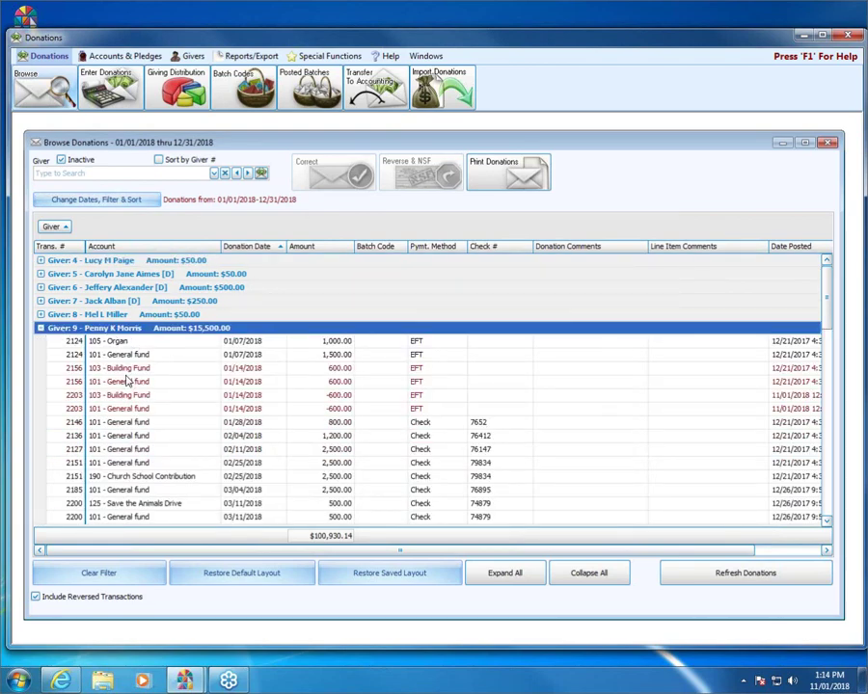
{"action": "left_click", "coordinate": [120, 368]}
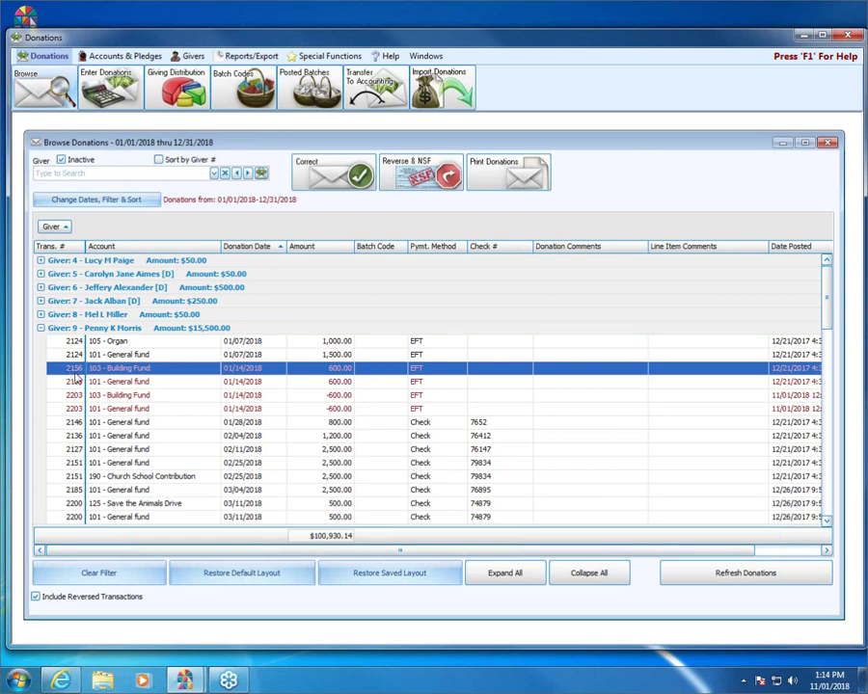
{"action": "left_click", "coordinate": [97, 599]}
{"action": "left_click", "coordinate": [362, 383]}
{"action": "left_click", "coordinate": [368, 372]}
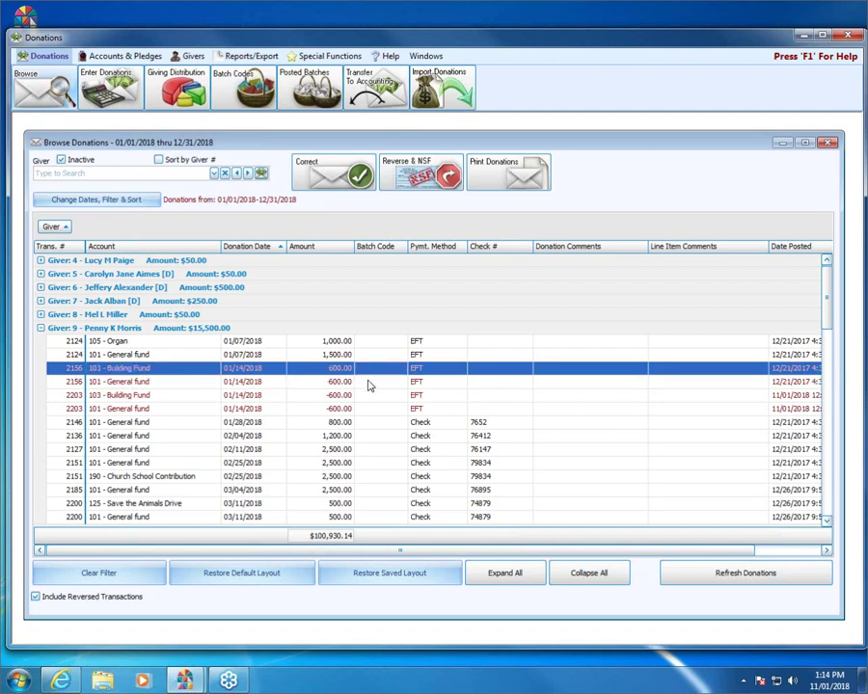
{"action": "left_click", "coordinate": [368, 386]}
{"action": "left_click", "coordinate": [367, 394]}
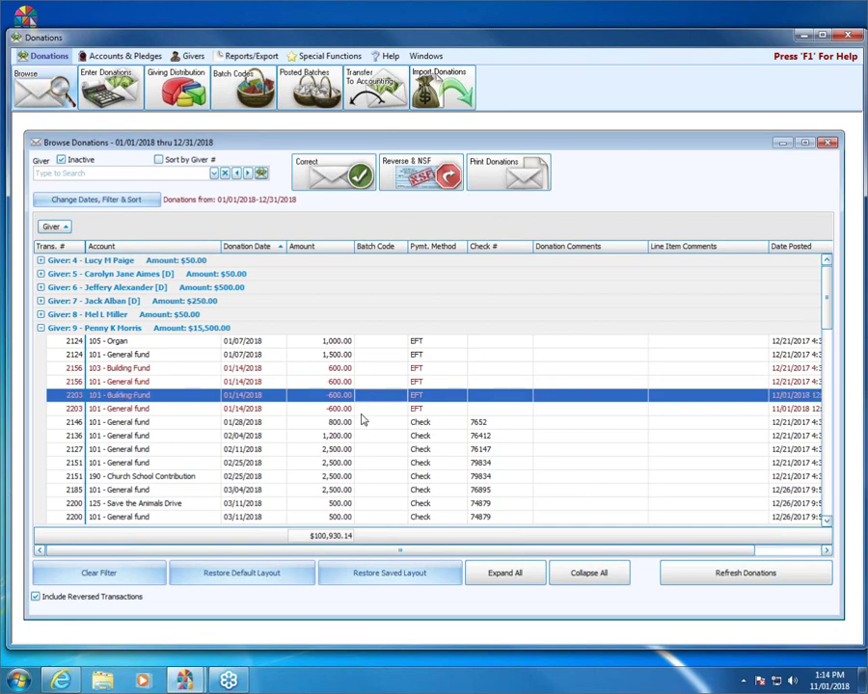
Exclude reversed transactions from the list and check the sixth giver's donation lines, collapsing the group again
{"action": "left_click", "coordinate": [108, 201]}
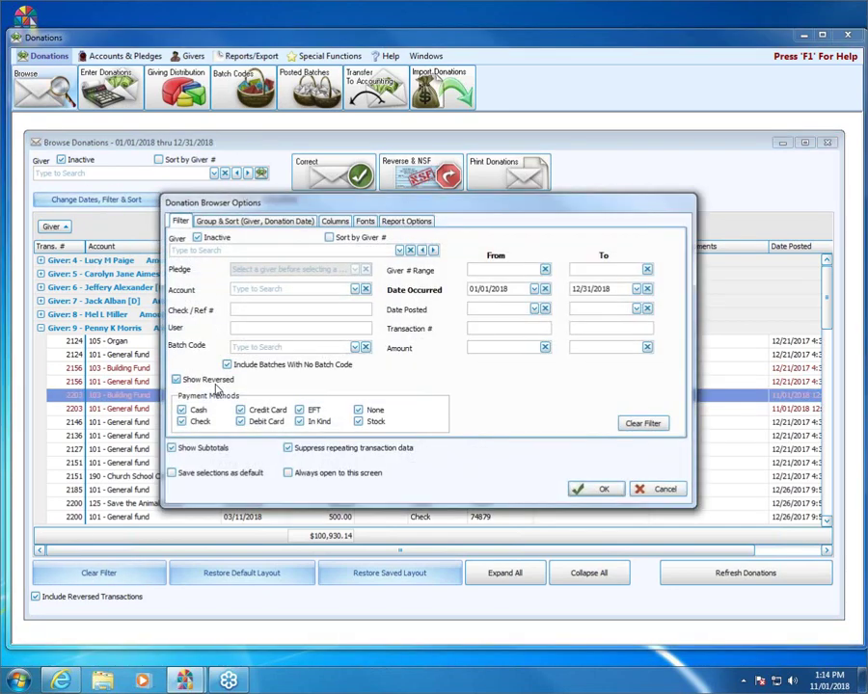
{"action": "left_click", "coordinate": [601, 489]}
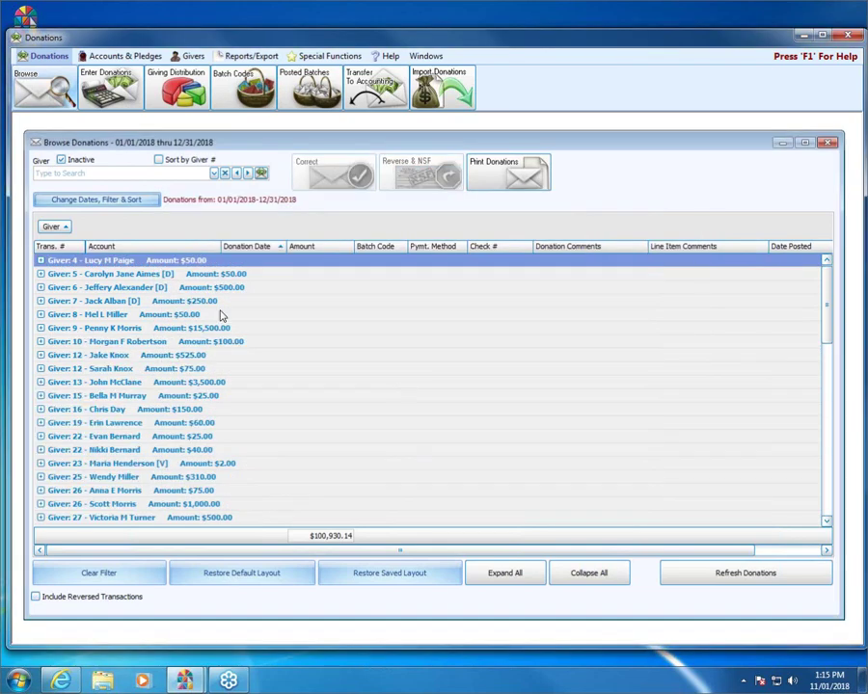
{"action": "left_click", "coordinate": [41, 328]}
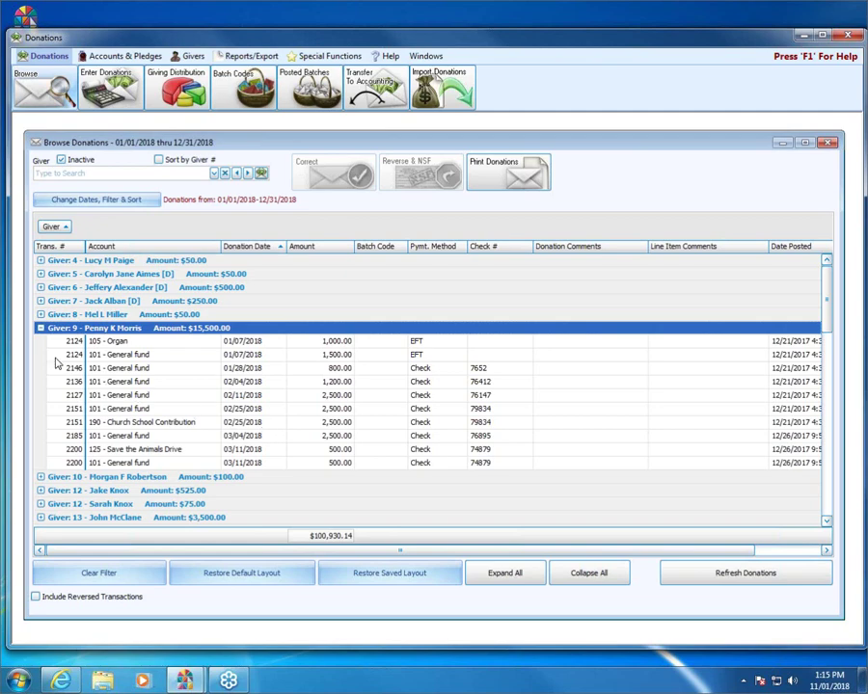
{"action": "left_click", "coordinate": [40, 328]}
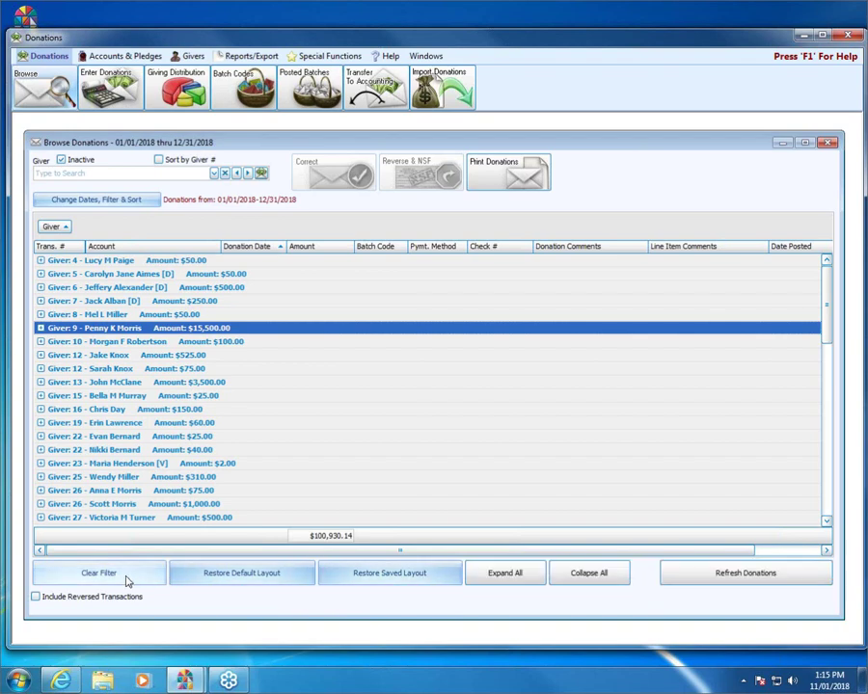
Close the filter options without changes and restore the donations list to its default layout
{"action": "left_click", "coordinate": [119, 199]}
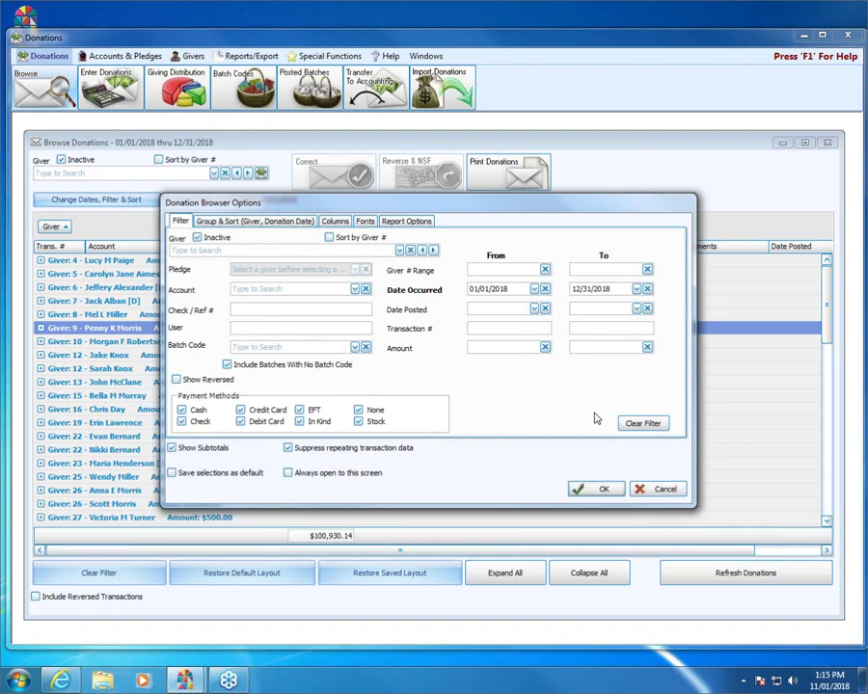
{"action": "left_click", "coordinate": [651, 489]}
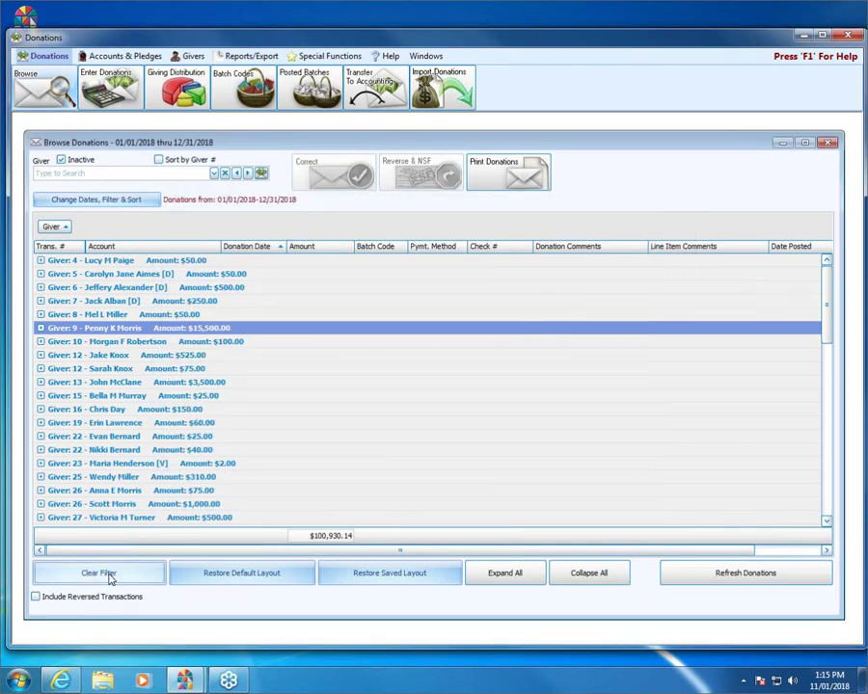
{"action": "left_click", "coordinate": [265, 577]}
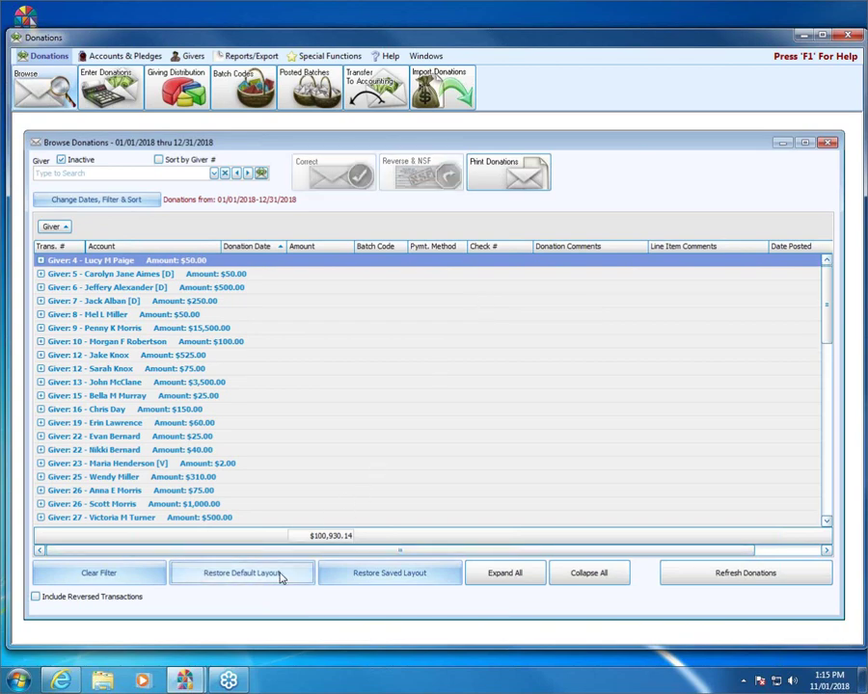
Set the first sort field to Account, keeping it grouped, and apply it to the donations list
{"action": "left_click", "coordinate": [63, 201]}
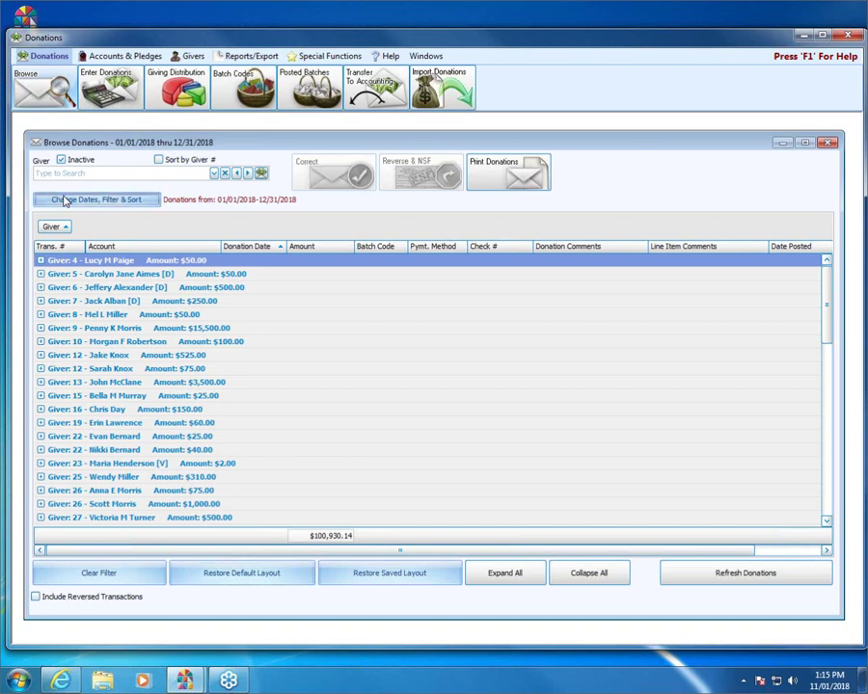
{"action": "left_click", "coordinate": [248, 224]}
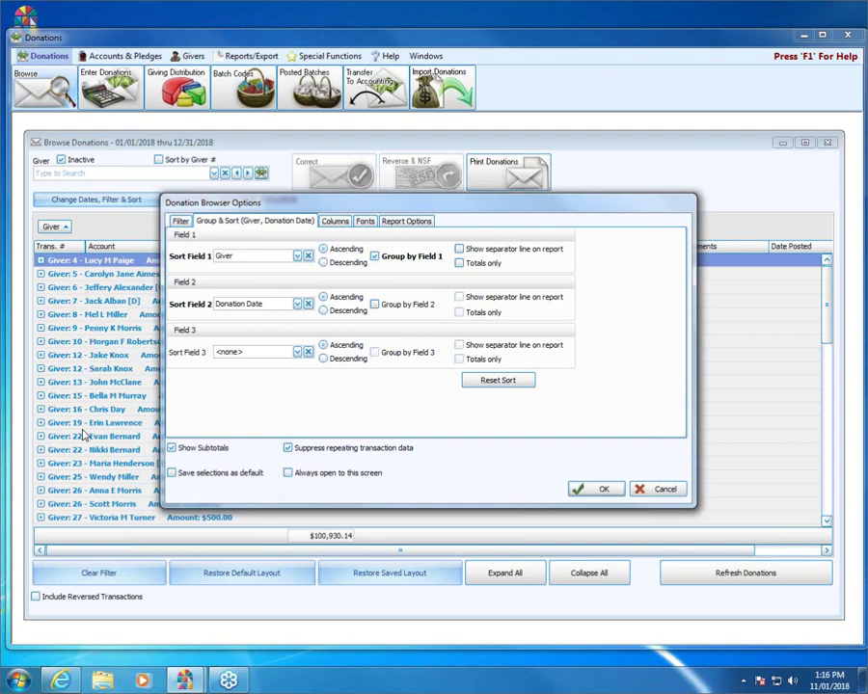
{"action": "left_click", "coordinate": [298, 257]}
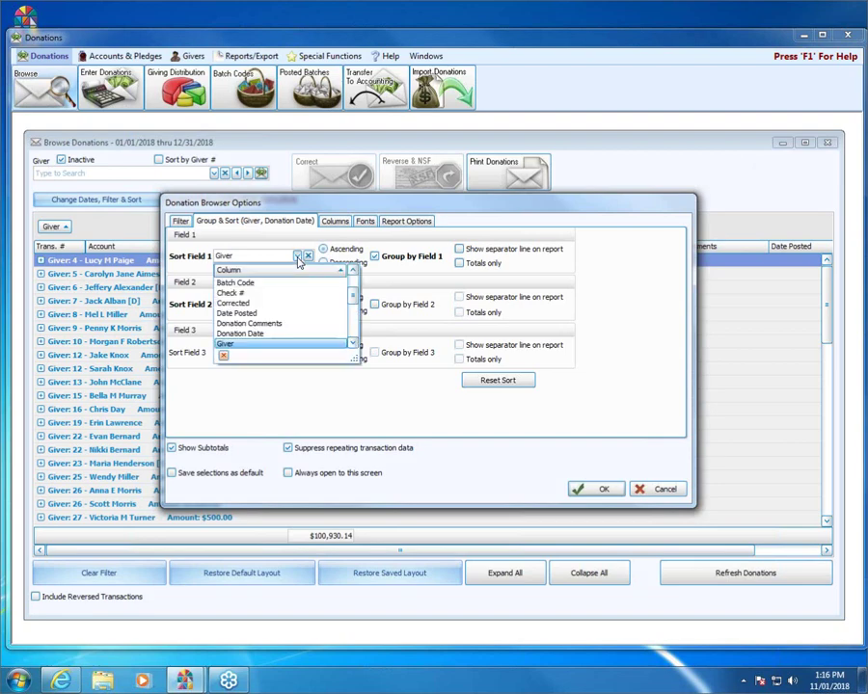
{"action": "scroll", "coordinate": [353, 282], "scroll_direction": "up", "scroll_amount": 2}
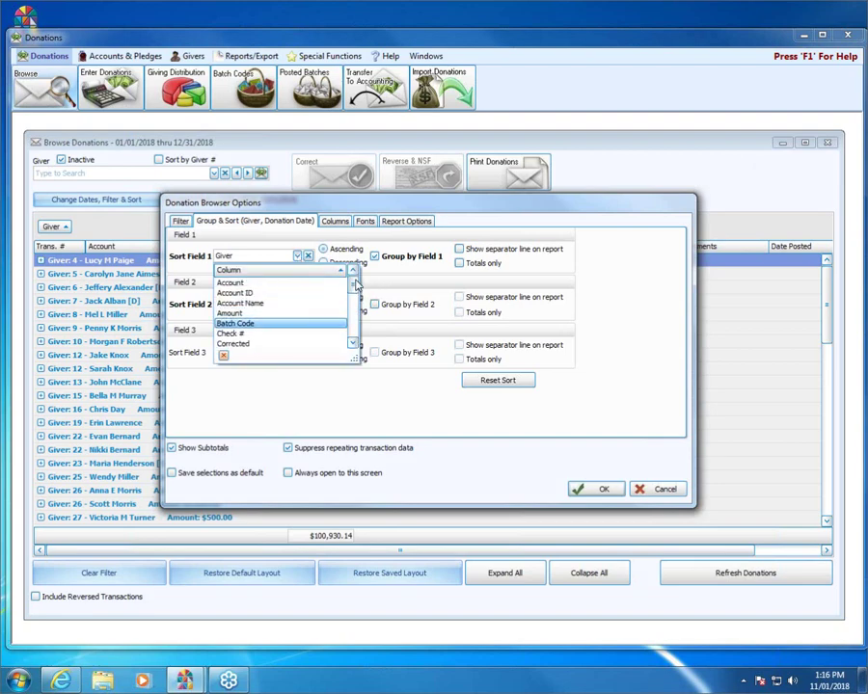
{"action": "left_click", "coordinate": [236, 283]}
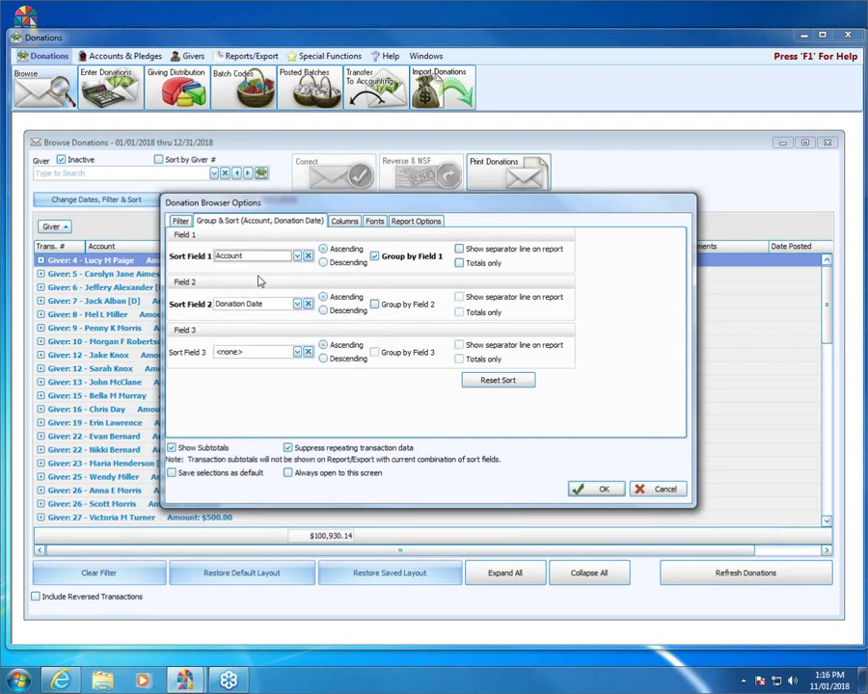
{"action": "left_click", "coordinate": [602, 490]}
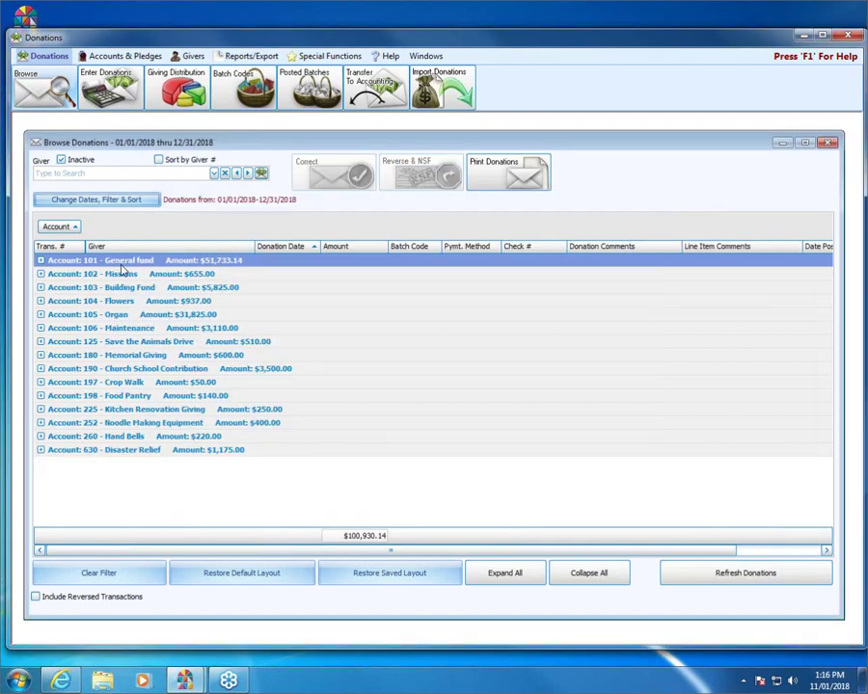
Expand and collapse the General fund, Missions and Building Fund account groups to check their donation lines
{"action": "left_click", "coordinate": [41, 260]}
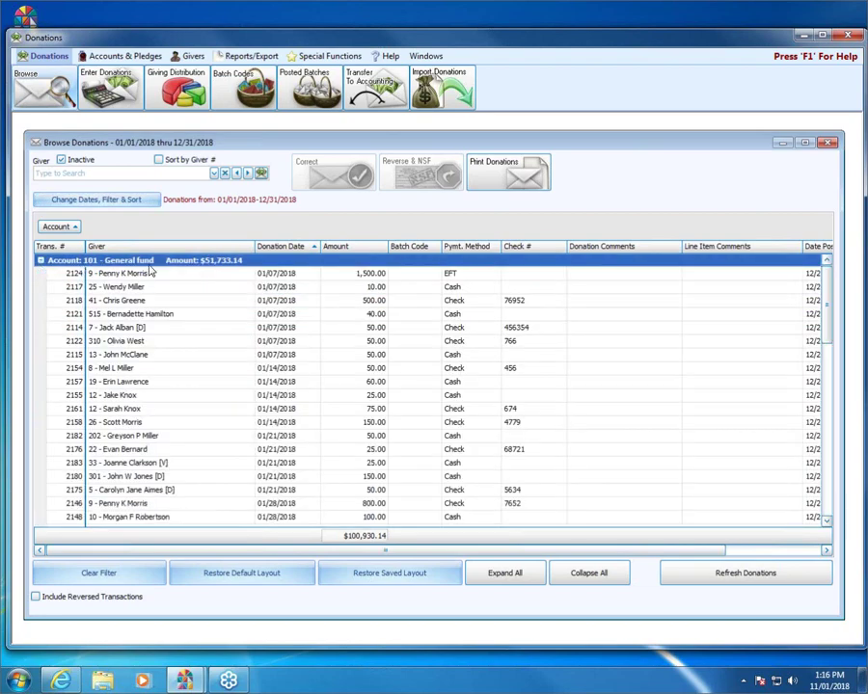
{"action": "left_click", "coordinate": [41, 261]}
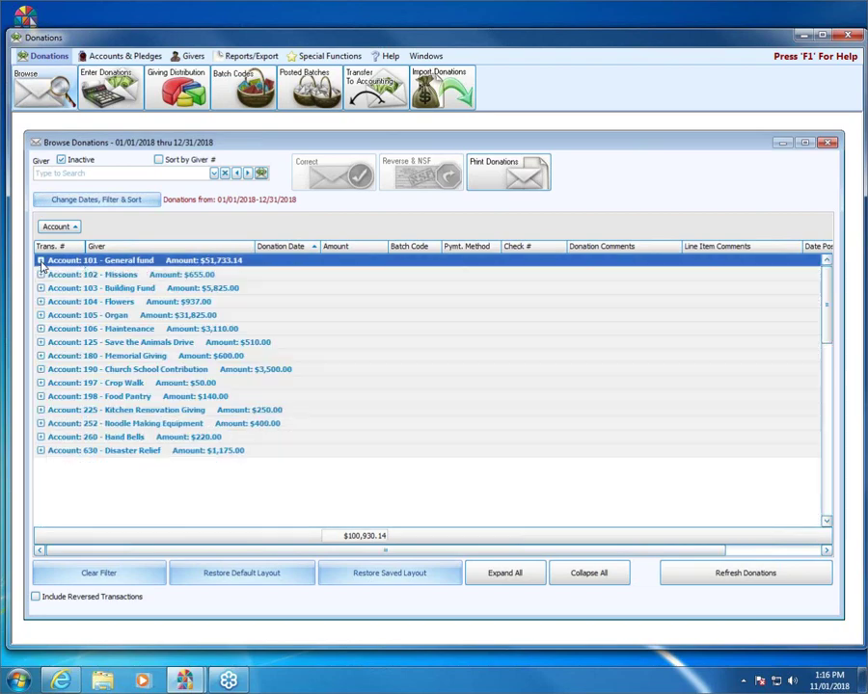
{"action": "left_click", "coordinate": [41, 274]}
{"action": "left_click", "coordinate": [40, 274]}
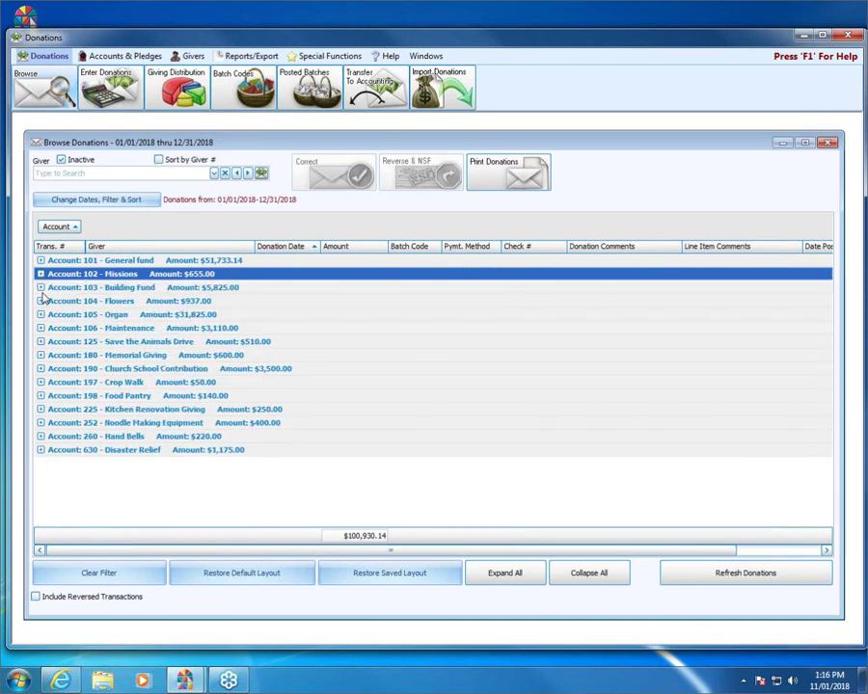
{"action": "left_click", "coordinate": [40, 288]}
{"action": "left_click", "coordinate": [40, 287]}
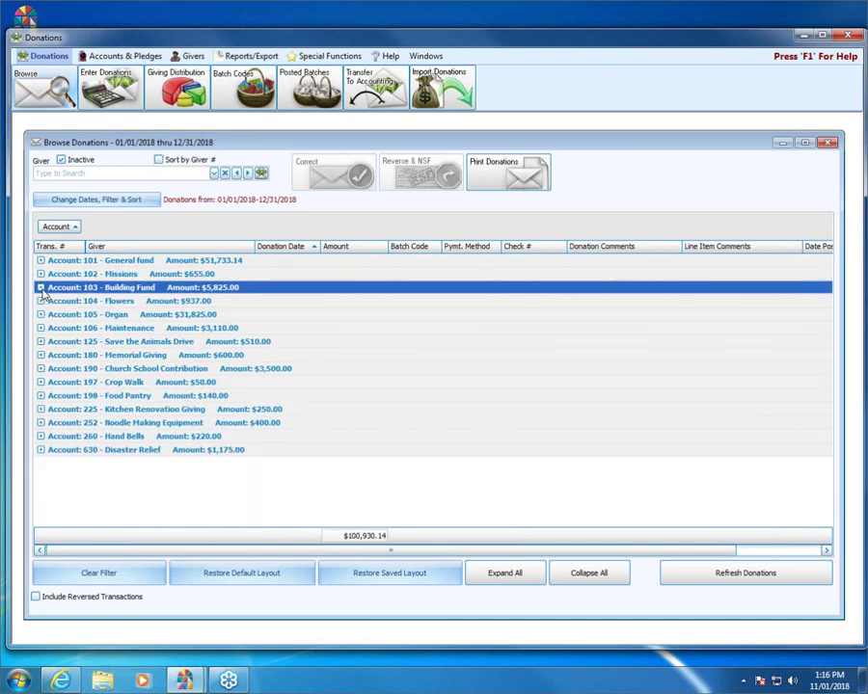
Group the donations list by the second sort field, Donation Date, within each account
{"action": "left_click", "coordinate": [80, 199]}
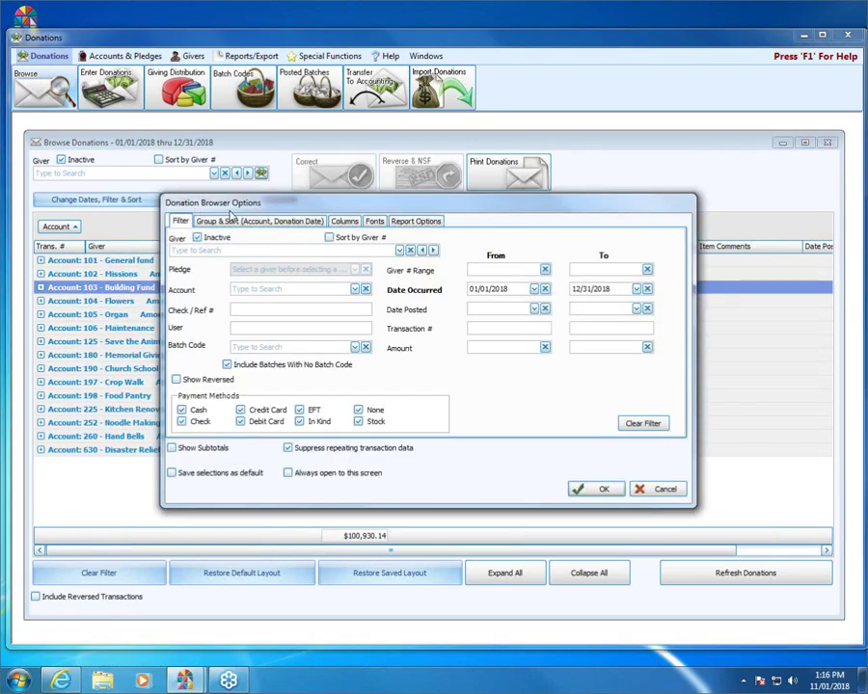
{"action": "left_click", "coordinate": [277, 223]}
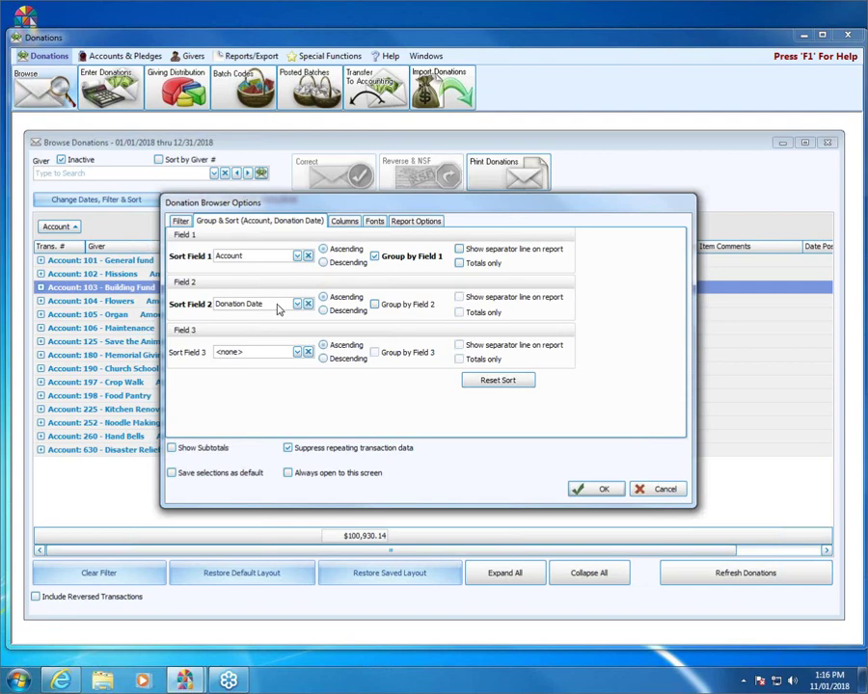
{"action": "left_click", "coordinate": [415, 311]}
{"action": "left_click", "coordinate": [598, 490]}
Examine the General fund's date groups and the 01/07/2018 donations, collapsing both groups again
{"action": "left_click", "coordinate": [41, 271]}
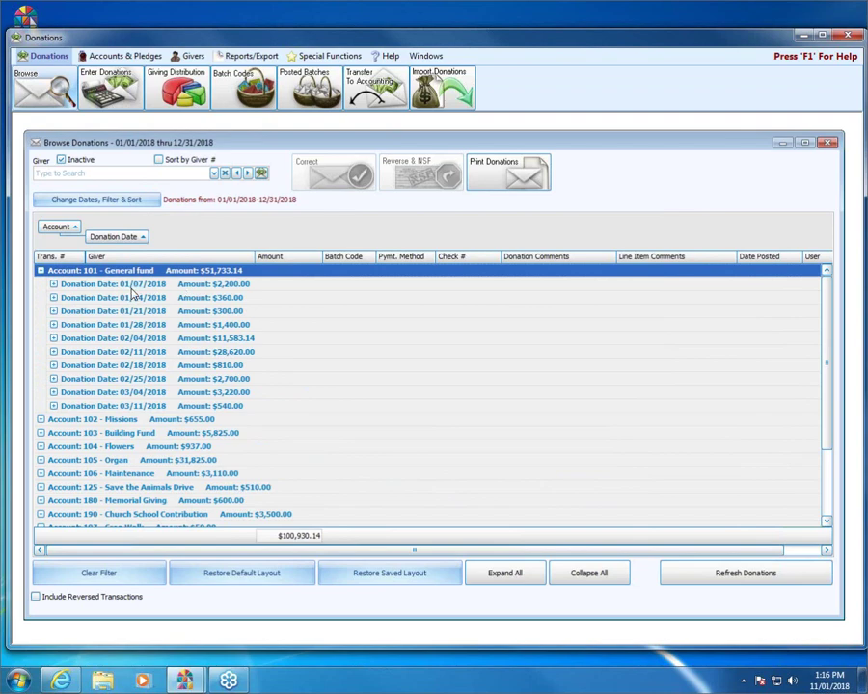
{"action": "left_click", "coordinate": [54, 284]}
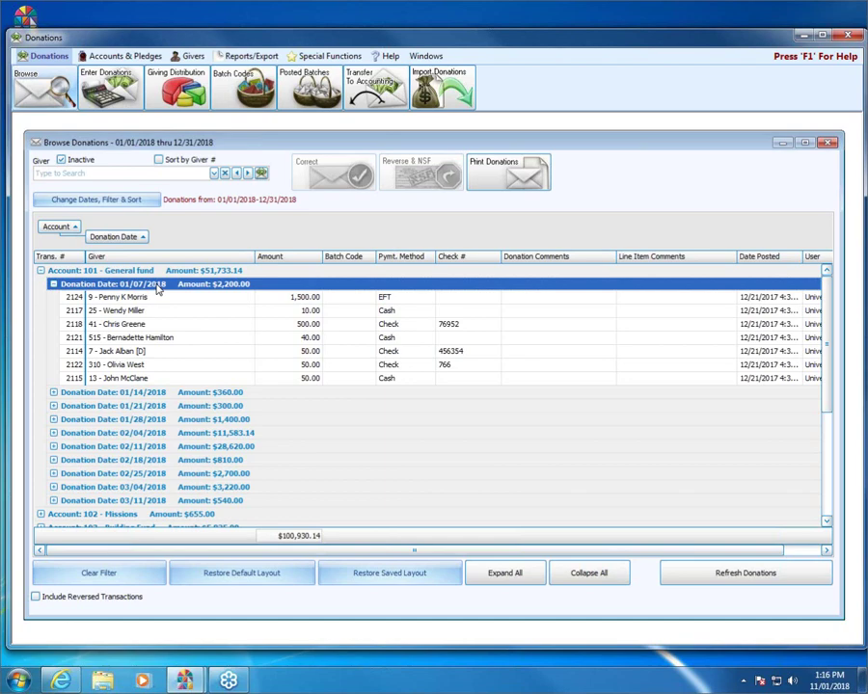
{"action": "left_click", "coordinate": [53, 285]}
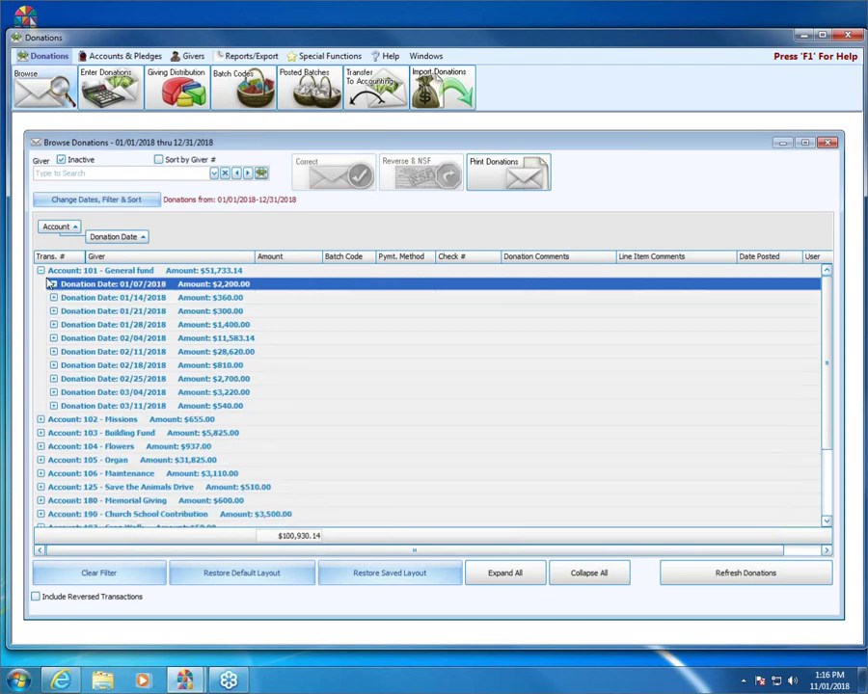
{"action": "left_click", "coordinate": [40, 270]}
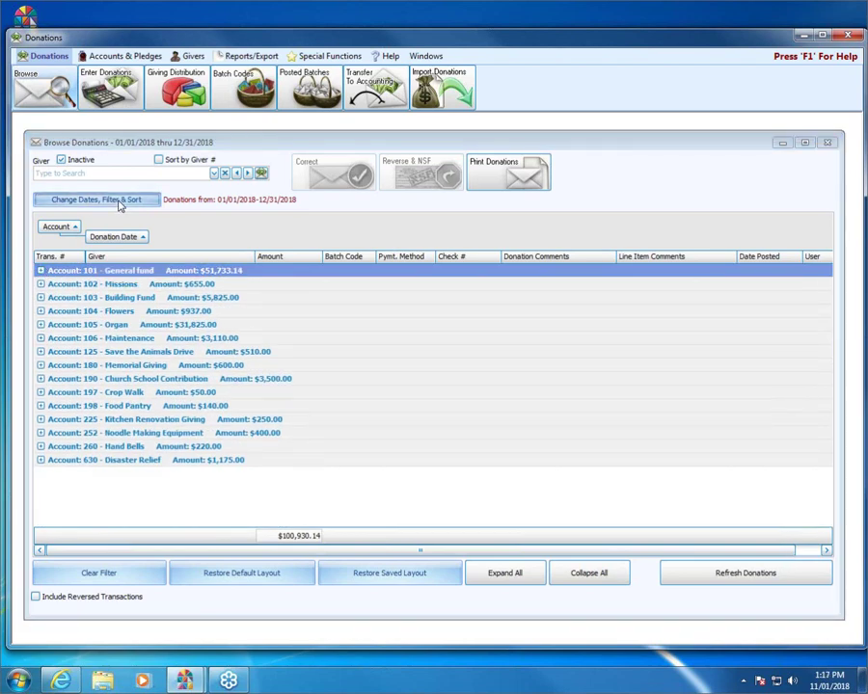
Change the first sort field of the donations list to Pymt. Method
{"action": "left_click", "coordinate": [119, 203]}
{"action": "left_click", "coordinate": [224, 223]}
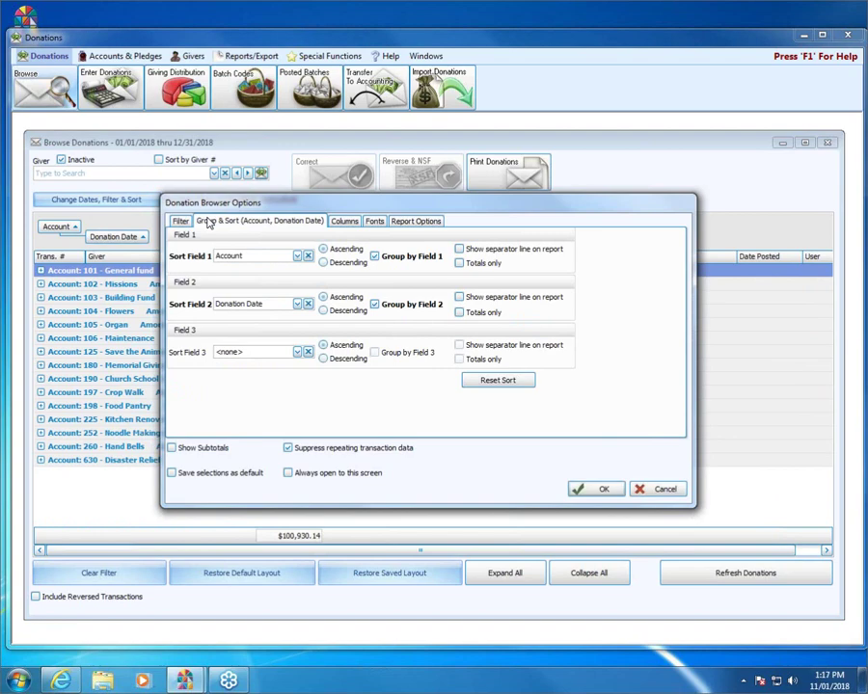
{"action": "left_click", "coordinate": [298, 257]}
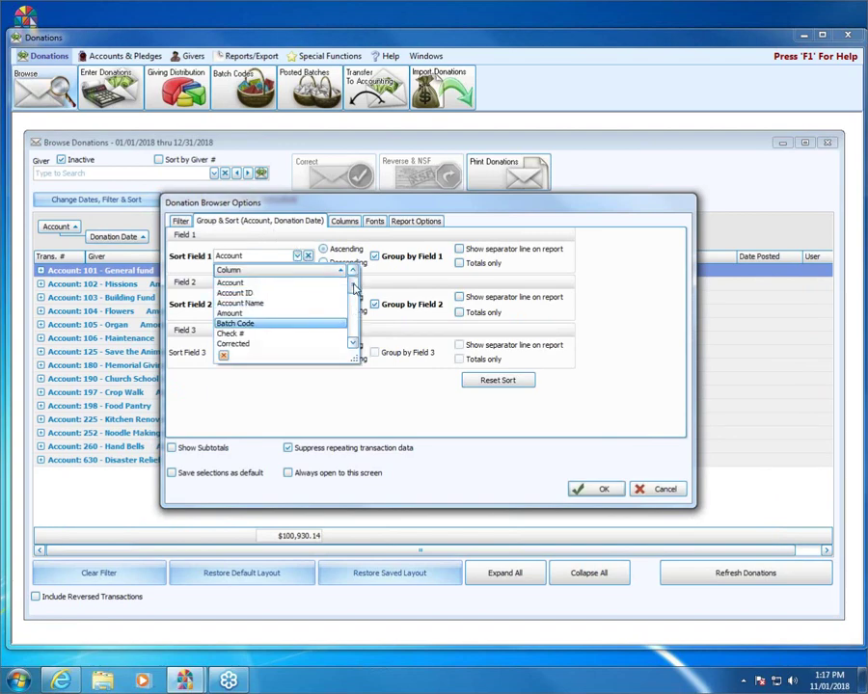
{"action": "scroll", "coordinate": [355, 310], "scroll_direction": "down", "scroll_amount": 4}
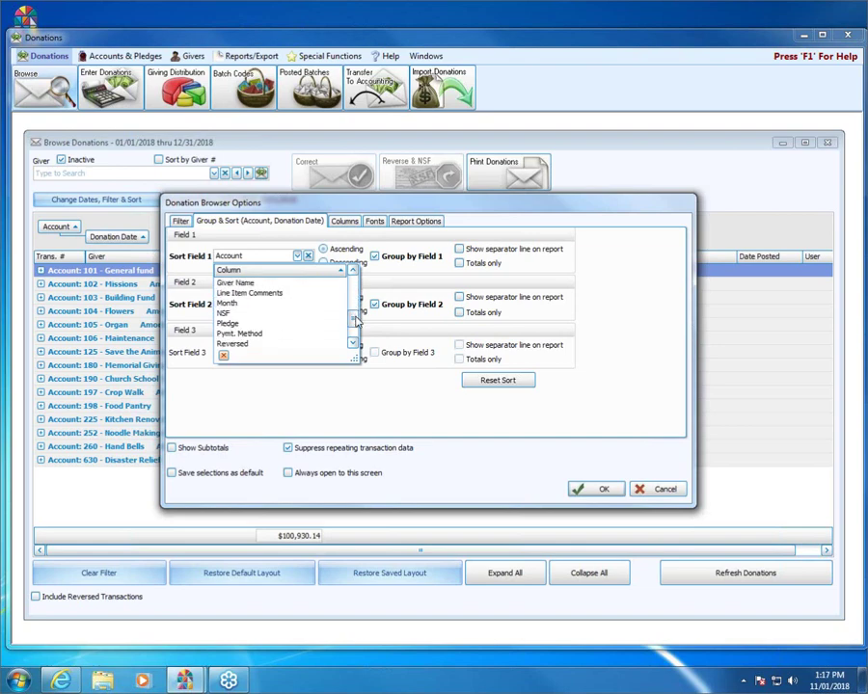
{"action": "left_click", "coordinate": [339, 333]}
Turn off grouping by the second field, set that sort field to Giver and apply the sorting
{"action": "left_click", "coordinate": [376, 305]}
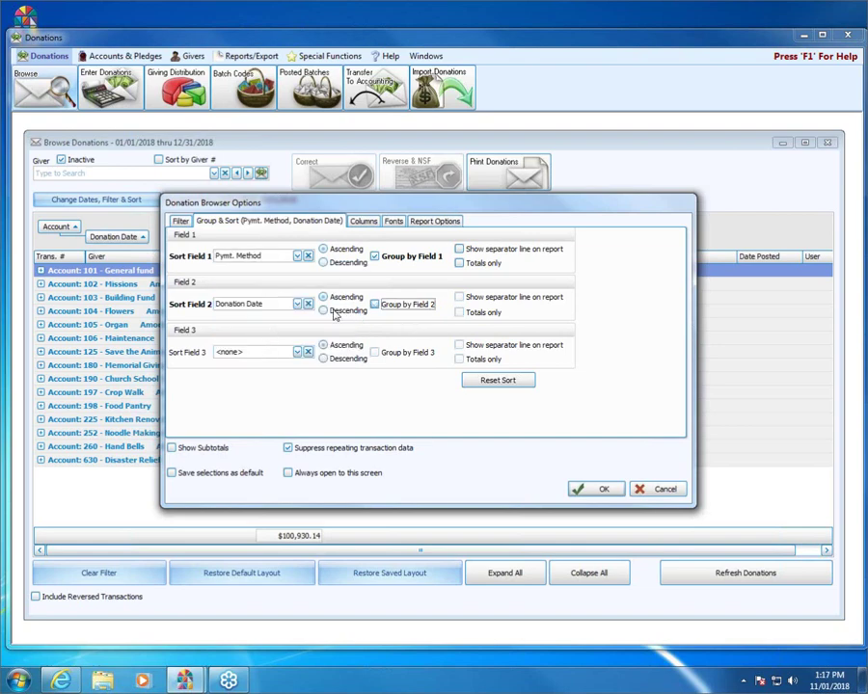
{"action": "left_click", "coordinate": [298, 303]}
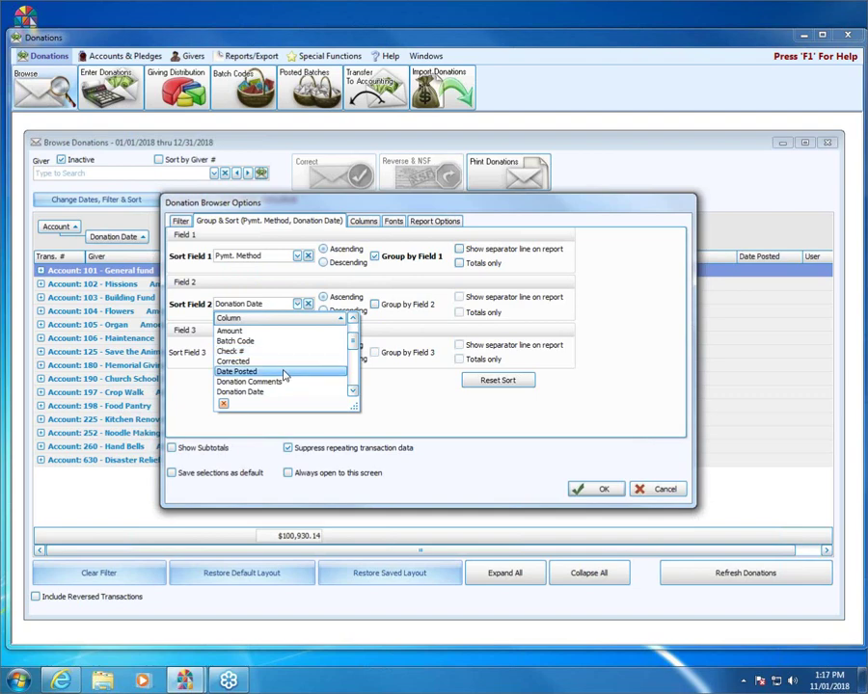
{"action": "scroll", "coordinate": [354, 355], "scroll_direction": "up", "scroll_amount": 1}
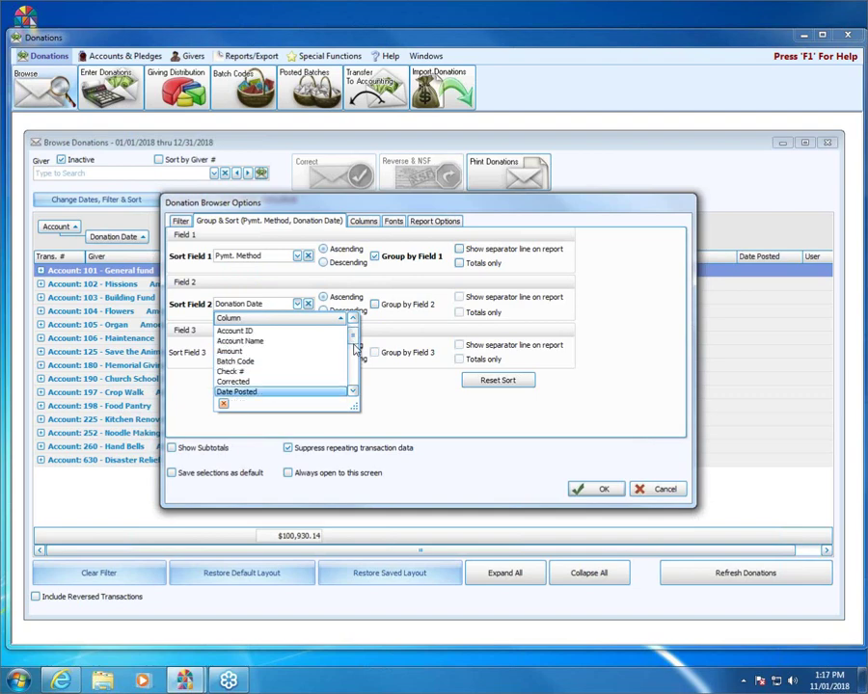
{"action": "scroll", "coordinate": [355, 361], "scroll_direction": "down", "scroll_amount": 2}
{"action": "scroll", "coordinate": [354, 361], "scroll_direction": "down", "scroll_amount": 2}
{"action": "left_click", "coordinate": [285, 361]}
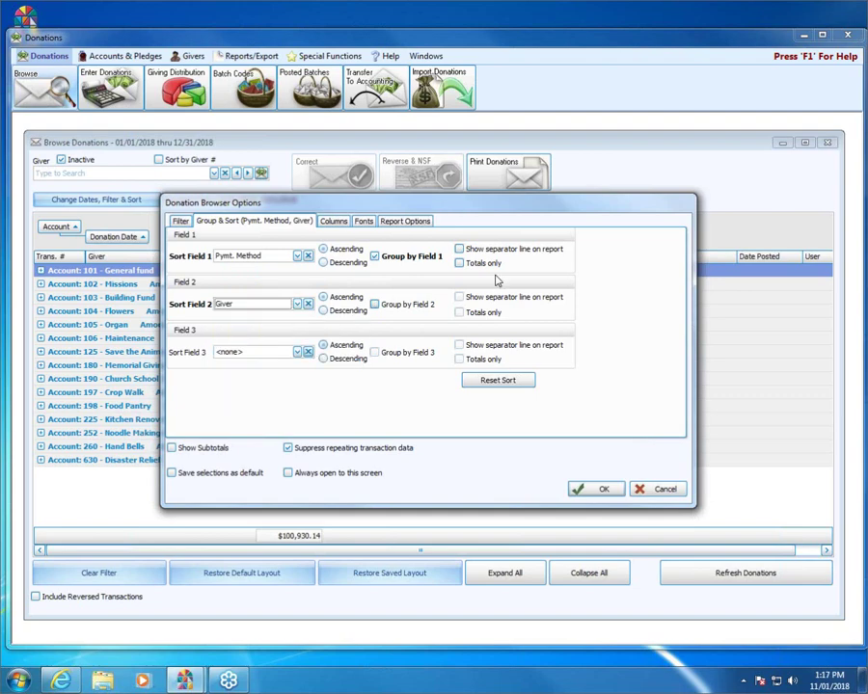
{"action": "left_click", "coordinate": [604, 489]}
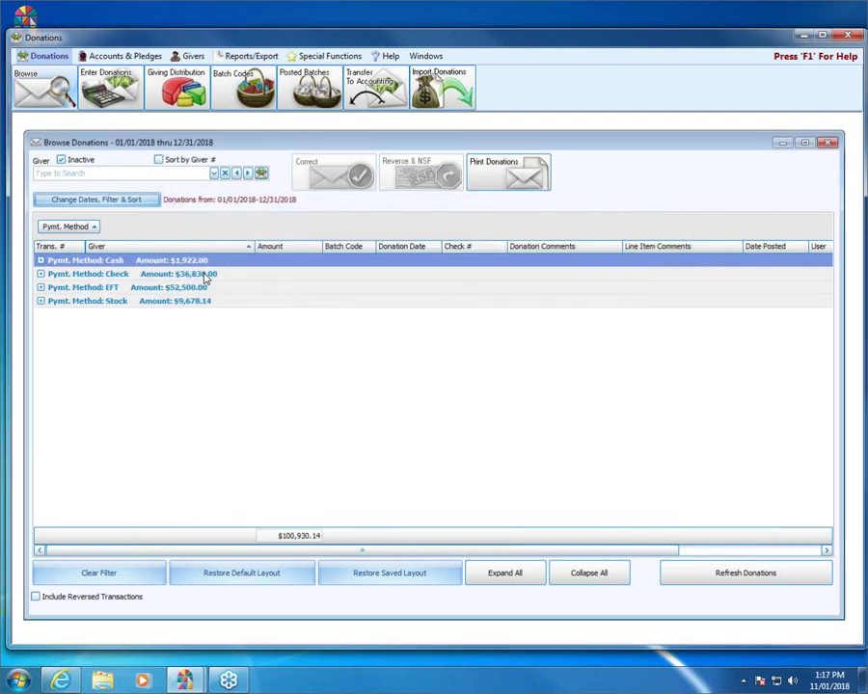
Expand the Cash payment method group to view its donations, and restore the default layout
{"action": "left_click", "coordinate": [41, 260]}
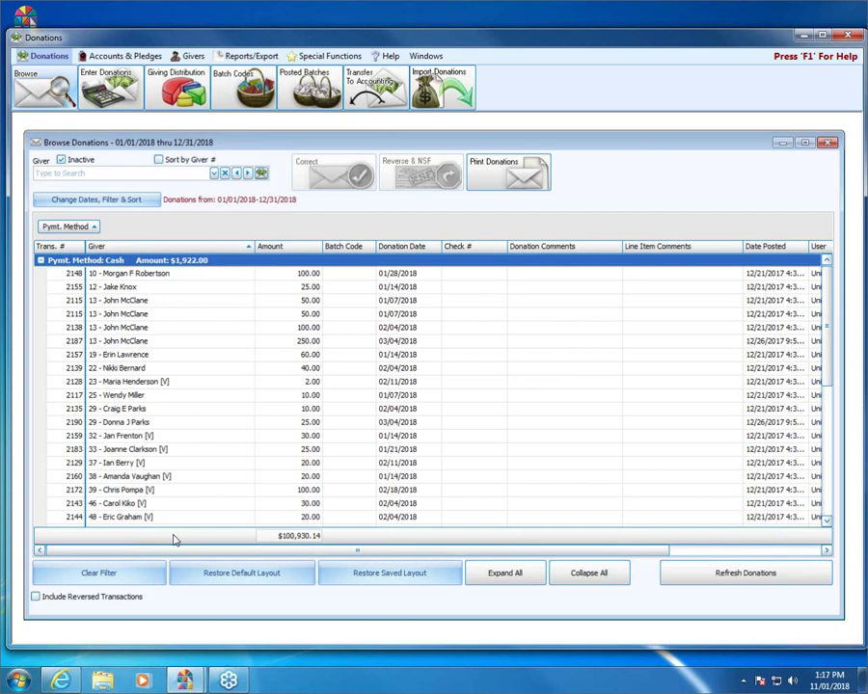
{"action": "left_click", "coordinate": [234, 576]}
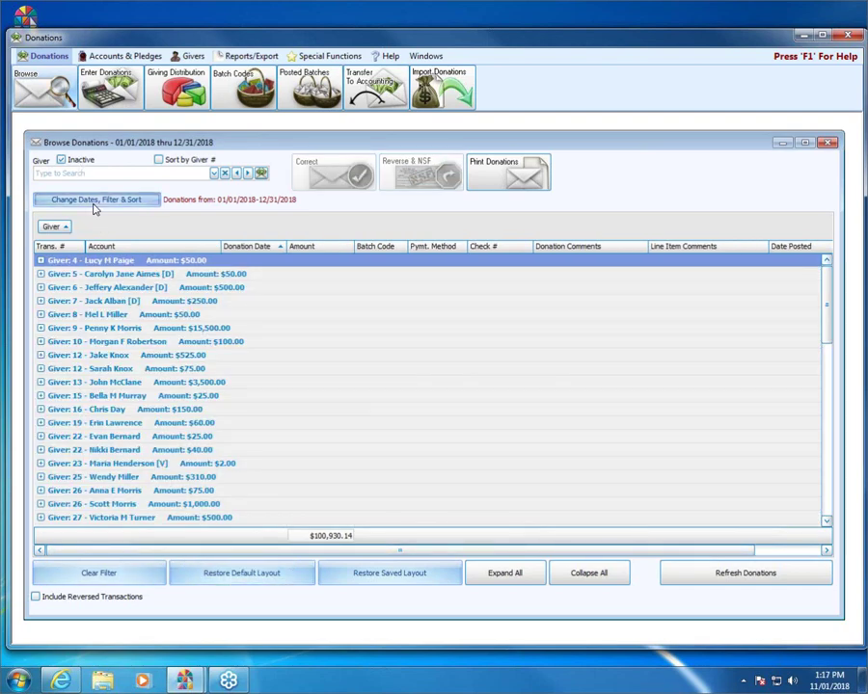
Remove Batch Code, Pymt. Method, Check #, Donation Comments and Line Item Comments from the visible columns and apply the change
{"action": "left_click", "coordinate": [95, 206]}
{"action": "left_click", "coordinate": [283, 220]}
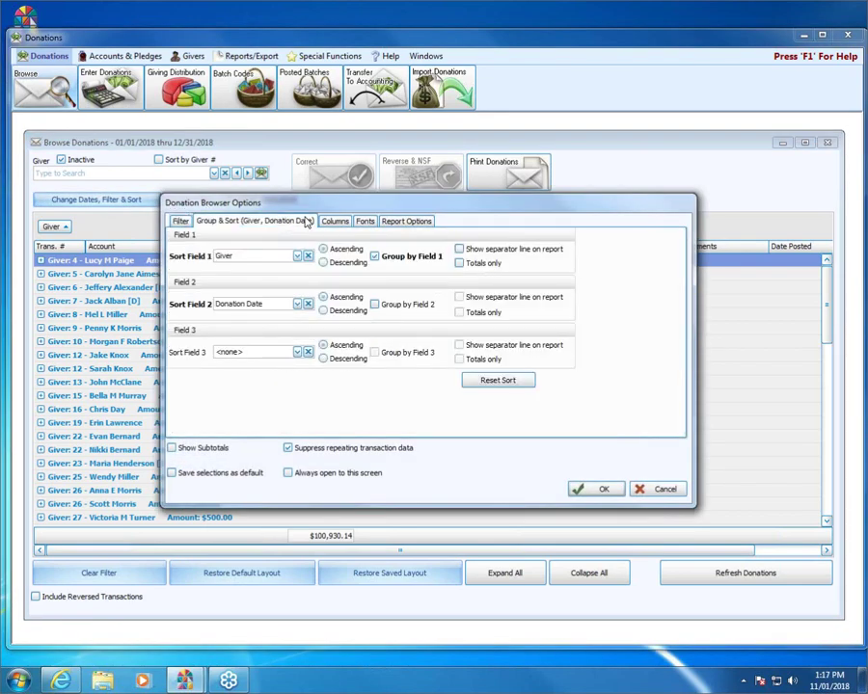
{"action": "left_click", "coordinate": [335, 222]}
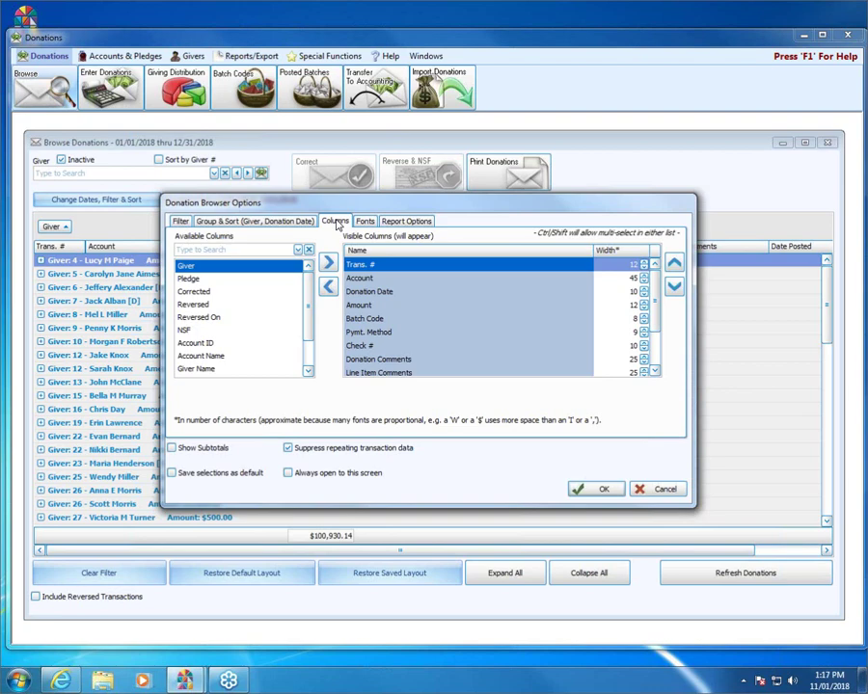
{"action": "left_click_drag", "start_coordinate": [337, 210], "coordinate": [302, 292]}
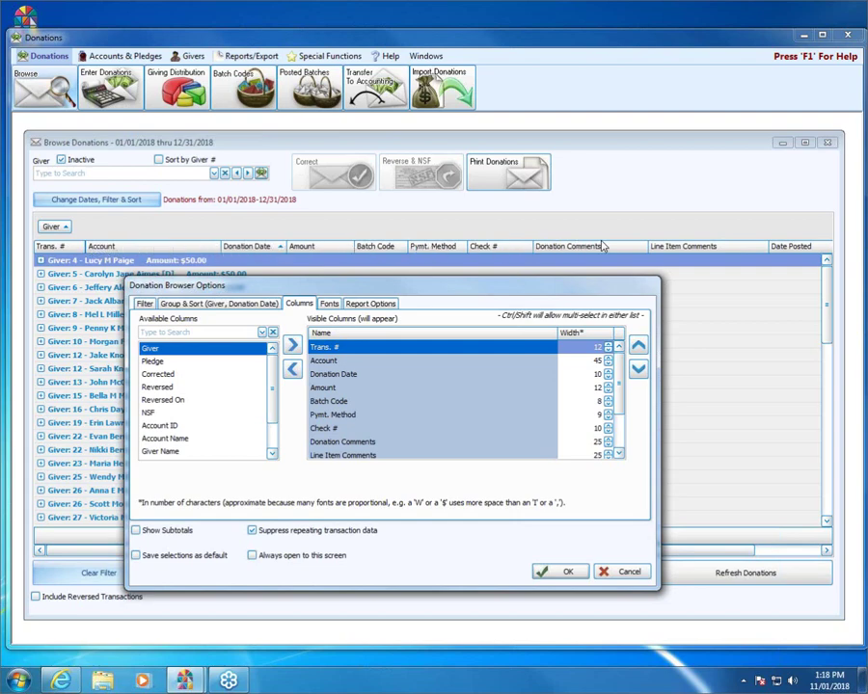
{"action": "left_click", "coordinate": [337, 401]}
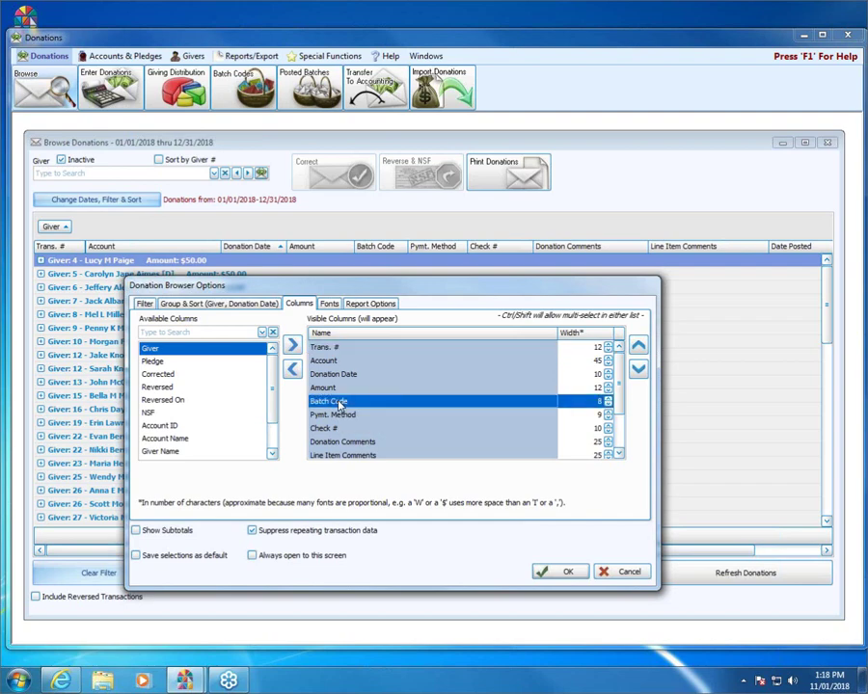
{"action": "left_click", "coordinate": [293, 372]}
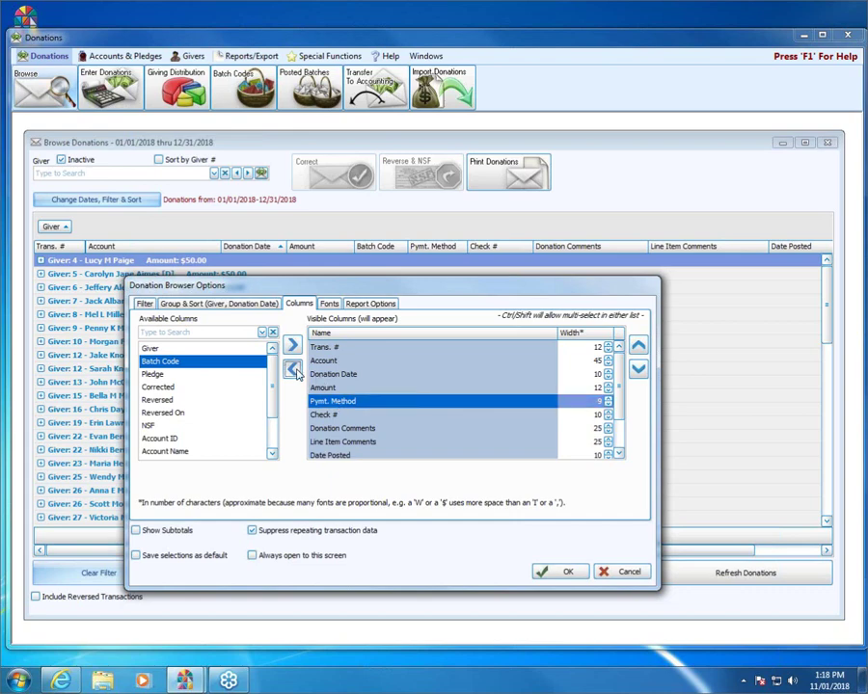
{"action": "left_click", "coordinate": [294, 372]}
{"action": "left_click", "coordinate": [333, 406]}
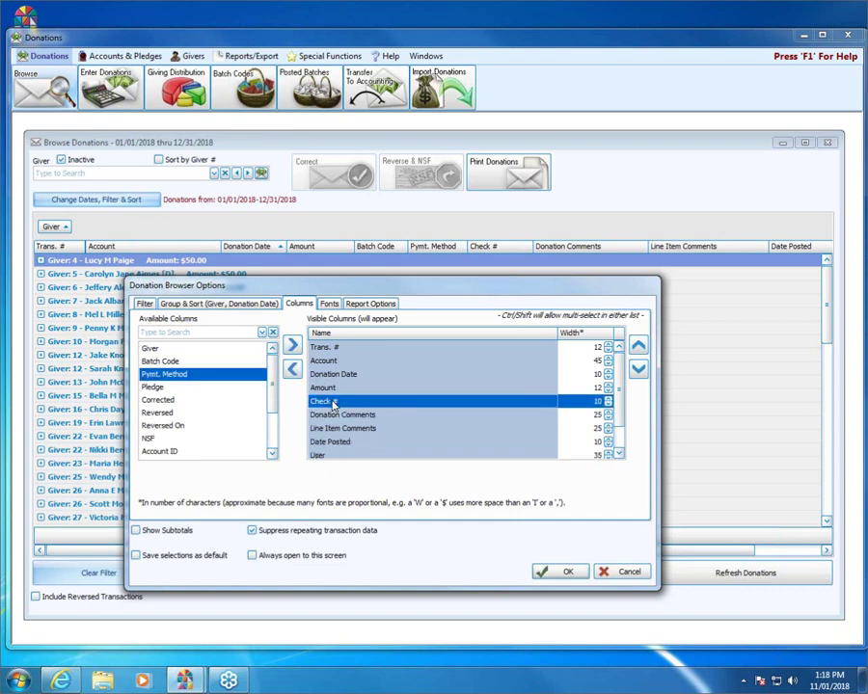
{"action": "left_click", "coordinate": [292, 370]}
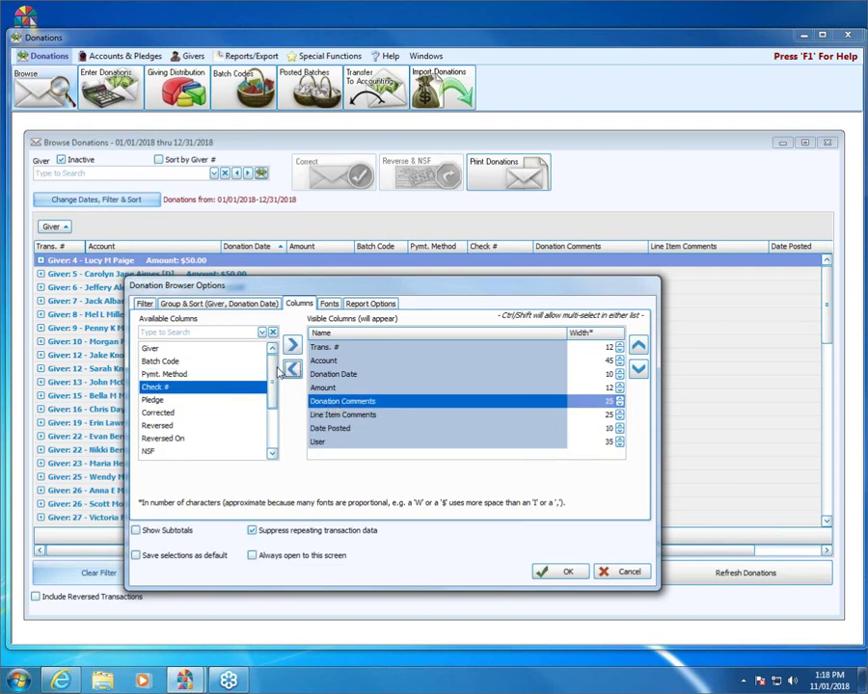
{"action": "left_click", "coordinate": [291, 371]}
{"action": "left_click", "coordinate": [291, 371]}
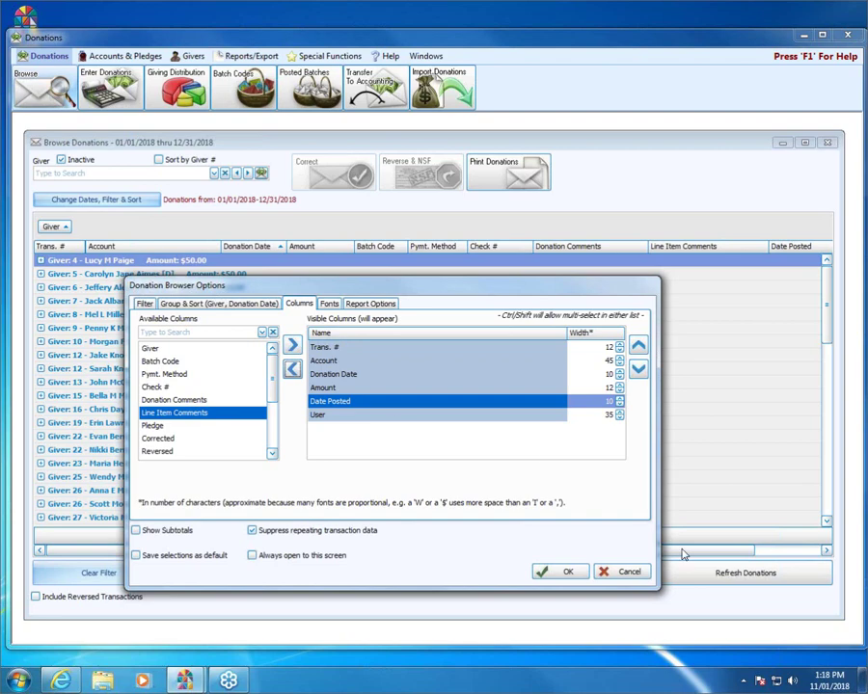
{"action": "left_click", "coordinate": [564, 577]}
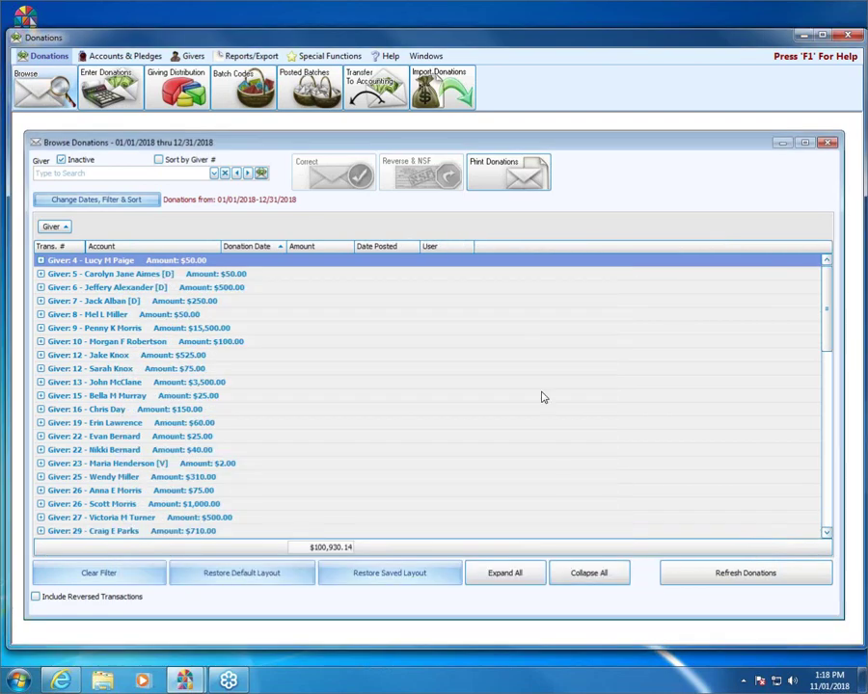
Expand the first giver's group to view its donation, then review the visible columns in the browser options and confirm them
{"action": "left_click", "coordinate": [40, 261]}
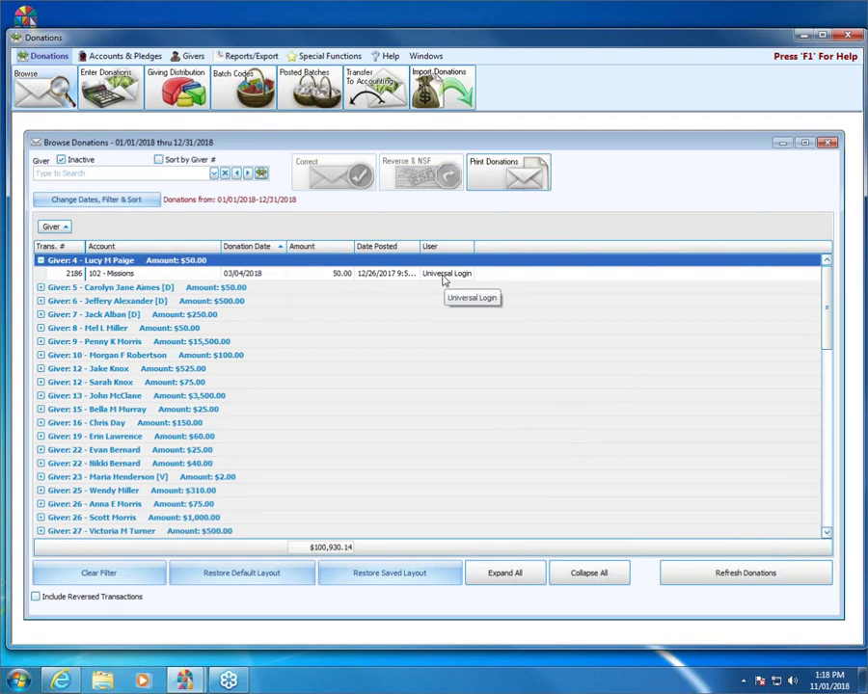
{"action": "left_click", "coordinate": [125, 200]}
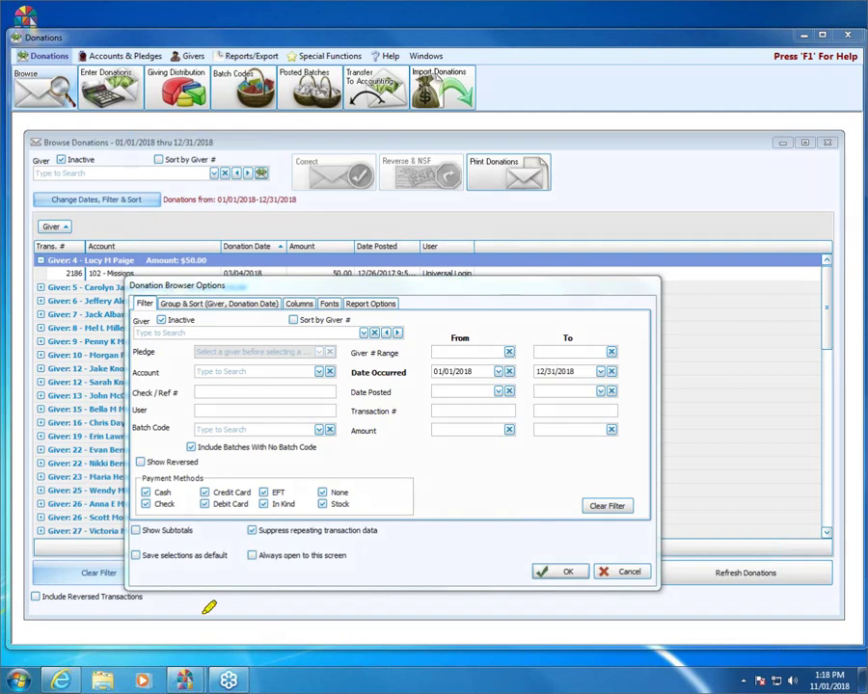
{"action": "left_click_drag", "start_coordinate": [161, 552], "coordinate": [230, 555]}
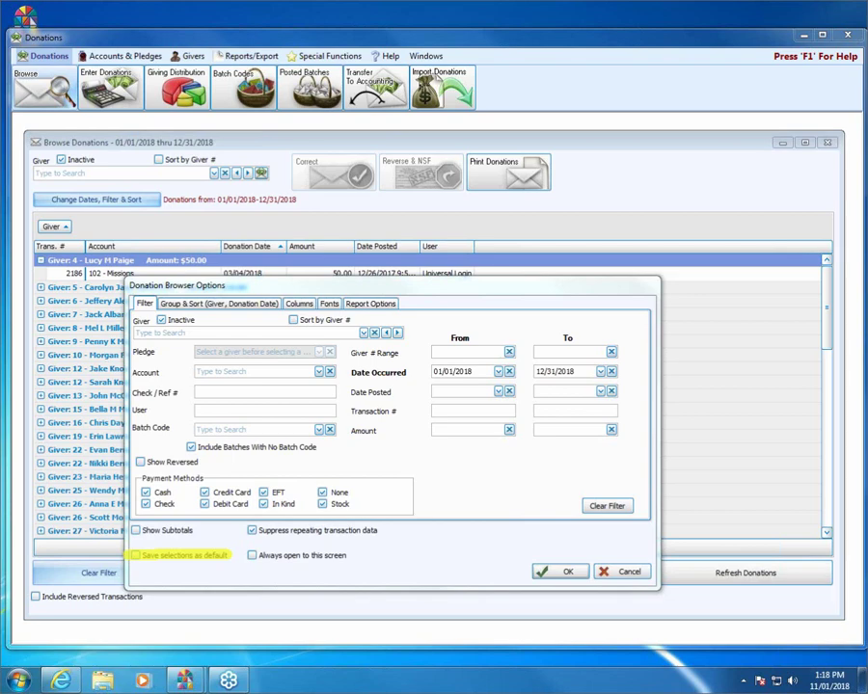
{"action": "left_click", "coordinate": [299, 304]}
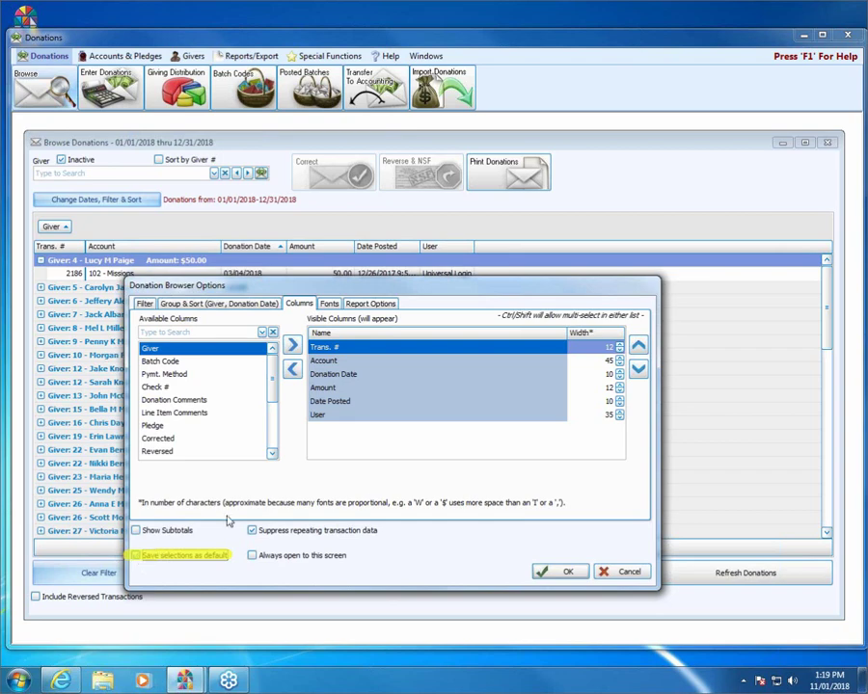
{"action": "left_click", "coordinate": [567, 573]}
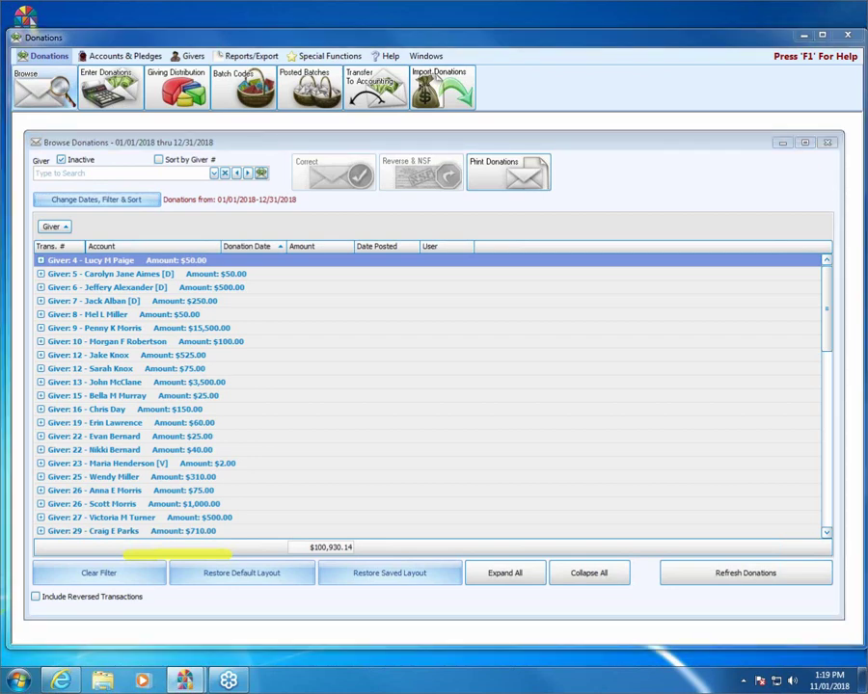
Close the donations browser and reopen it to check the column layout of the donations list
{"action": "left_click", "coordinate": [827, 142]}
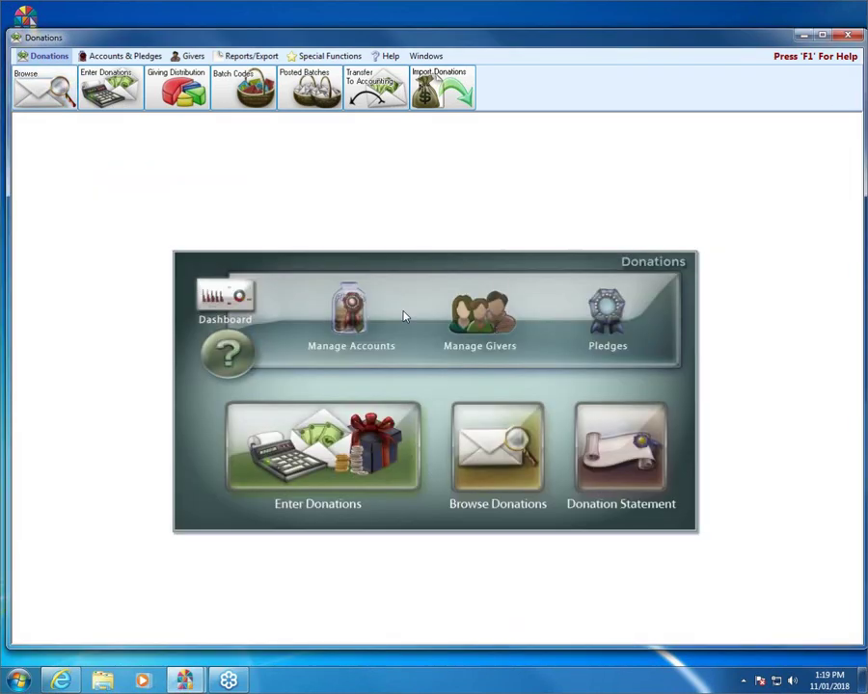
{"action": "left_click", "coordinate": [499, 439]}
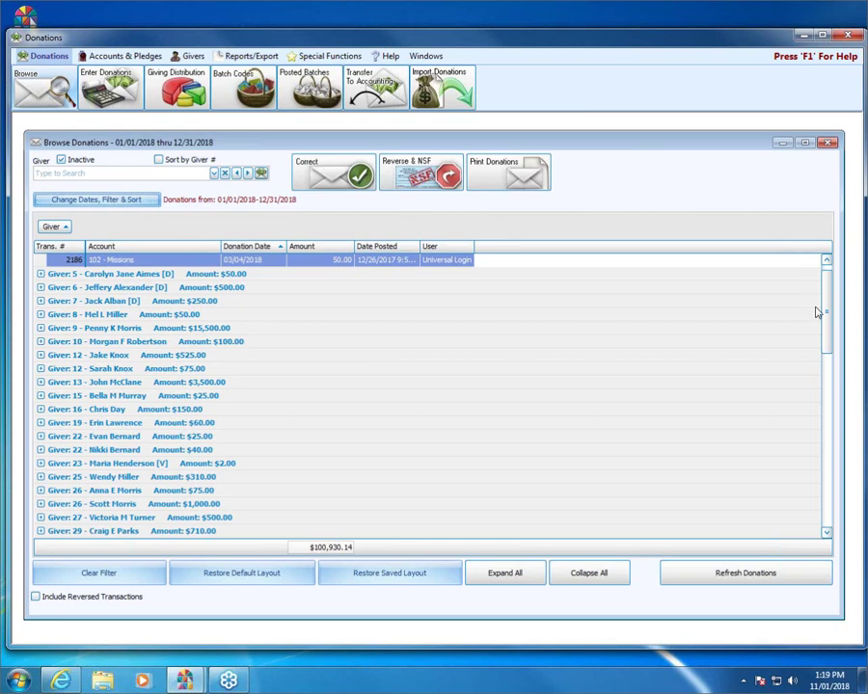
{"action": "left_click_drag", "start_coordinate": [825, 300], "coordinate": [827, 290]}
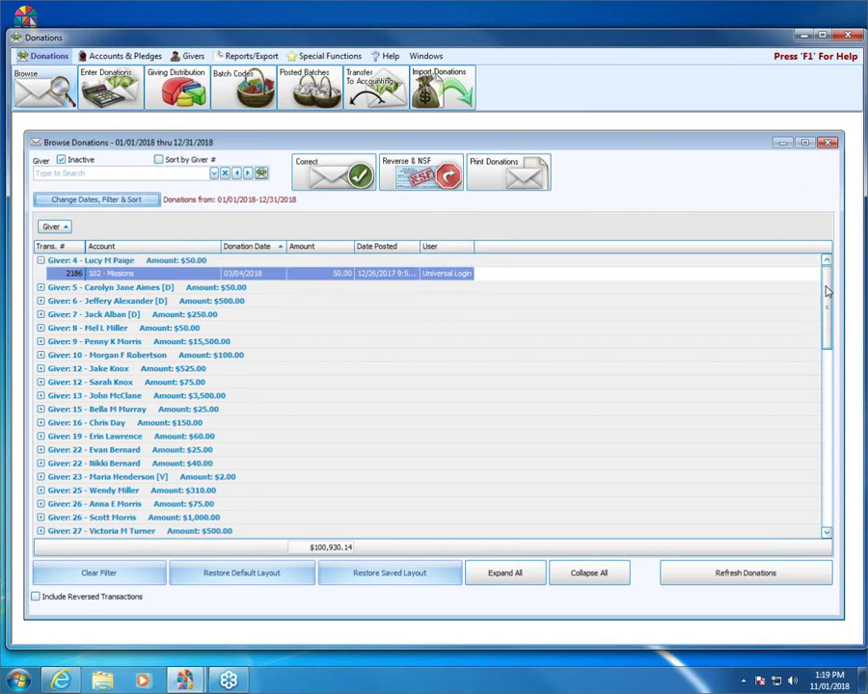
Set the report's page header font size to 20 in the donation browser options
{"action": "left_click", "coordinate": [153, 203]}
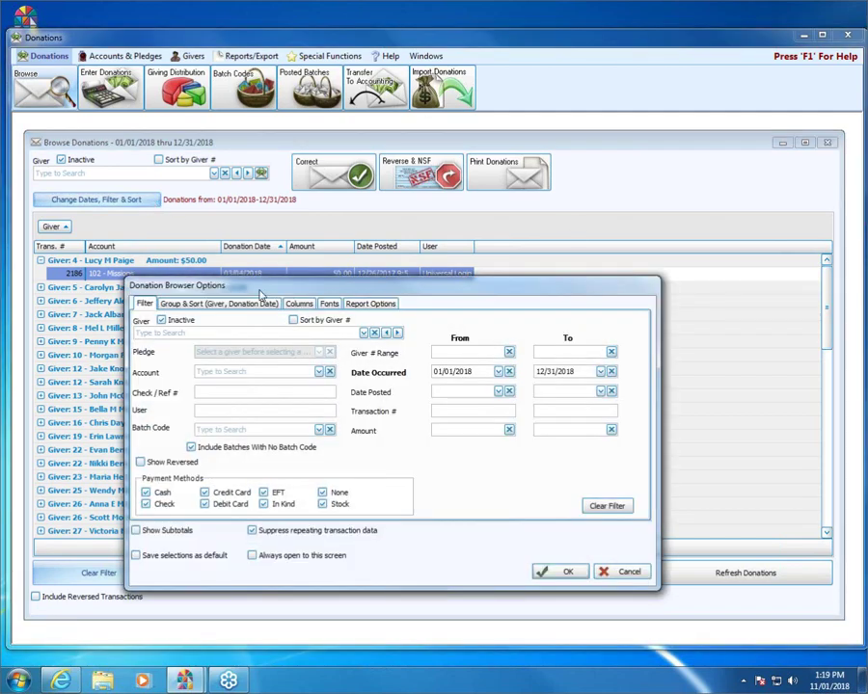
{"action": "left_click", "coordinate": [310, 305]}
{"action": "left_click", "coordinate": [327, 305]}
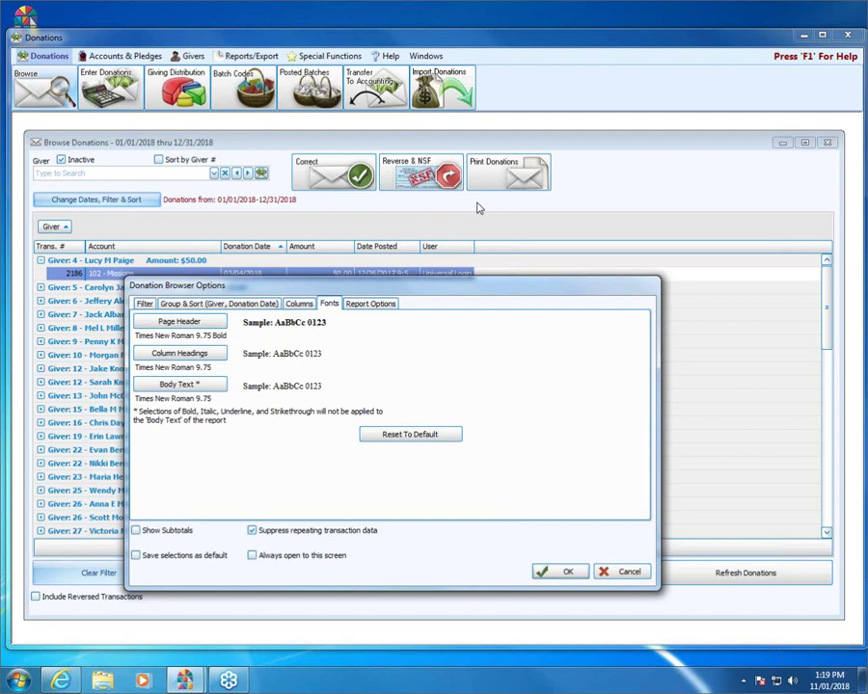
{"action": "left_click", "coordinate": [187, 323]}
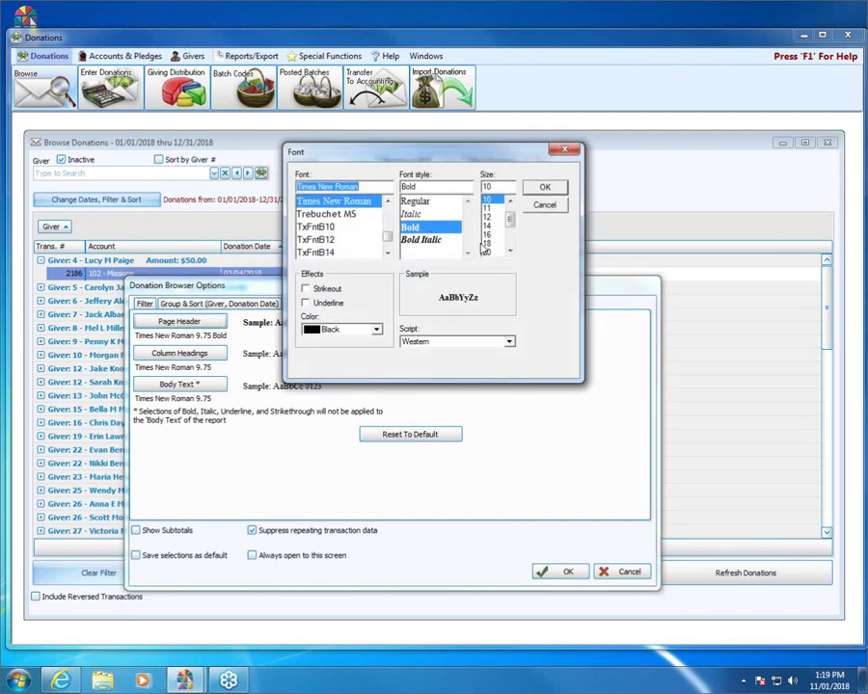
{"action": "left_click", "coordinate": [489, 251]}
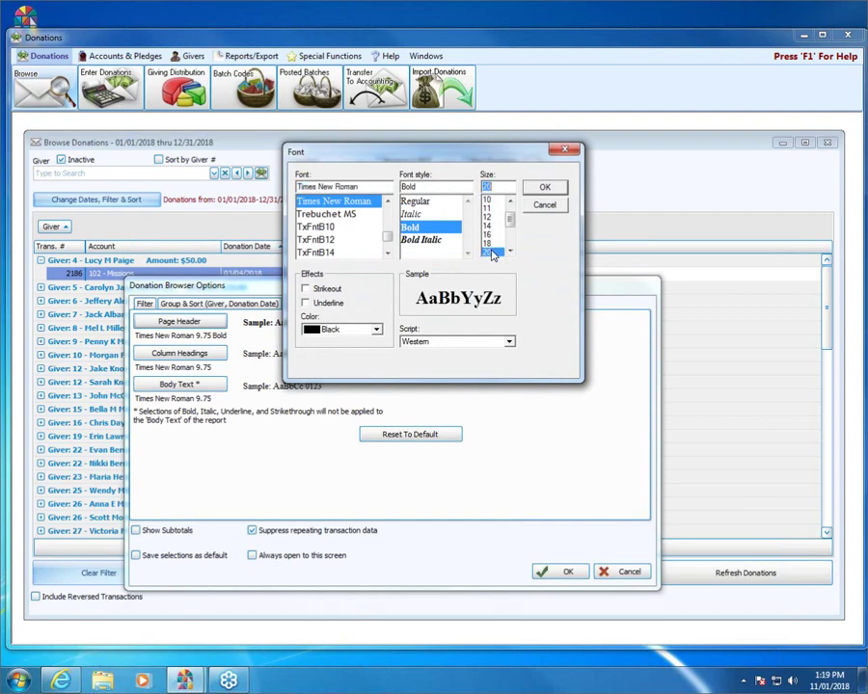
{"action": "left_click", "coordinate": [543, 189]}
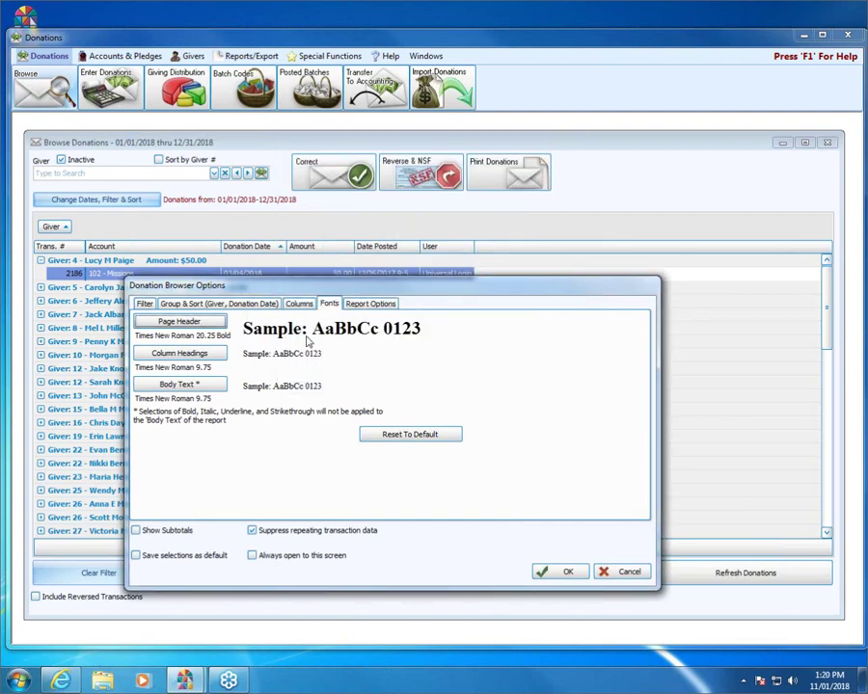
Filter the donations to a single giver searched by first name, and preview the printed donations report
{"action": "left_click", "coordinate": [144, 304]}
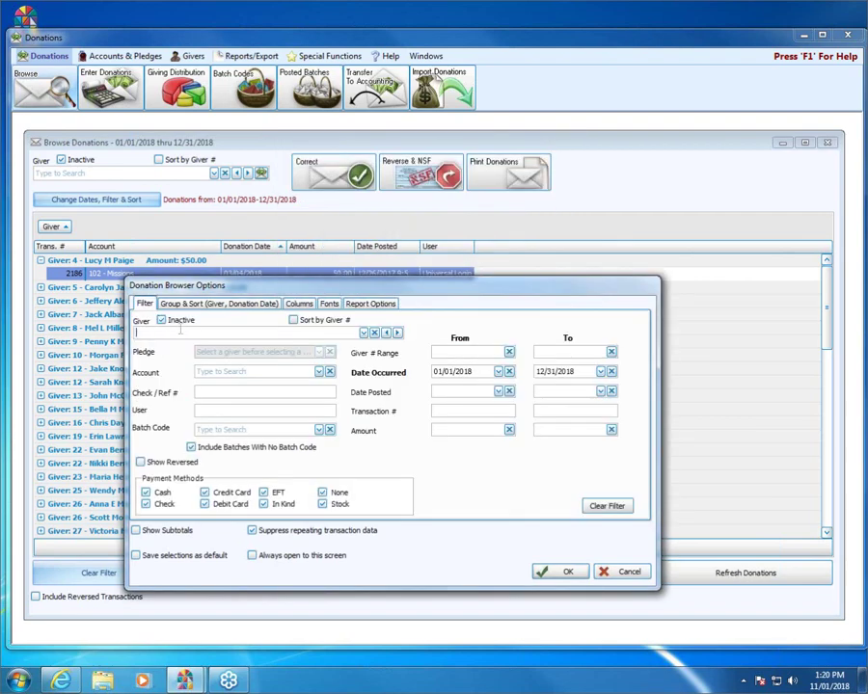
{"action": "left_click", "coordinate": [180, 329]}
{"action": "type", "text": "penny"}
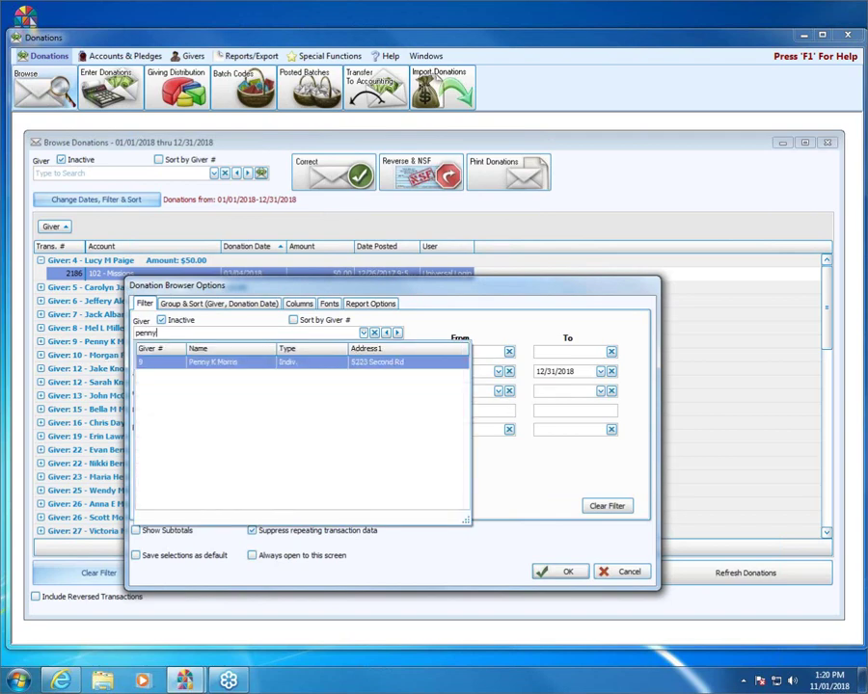
{"action": "left_click", "coordinate": [214, 362]}
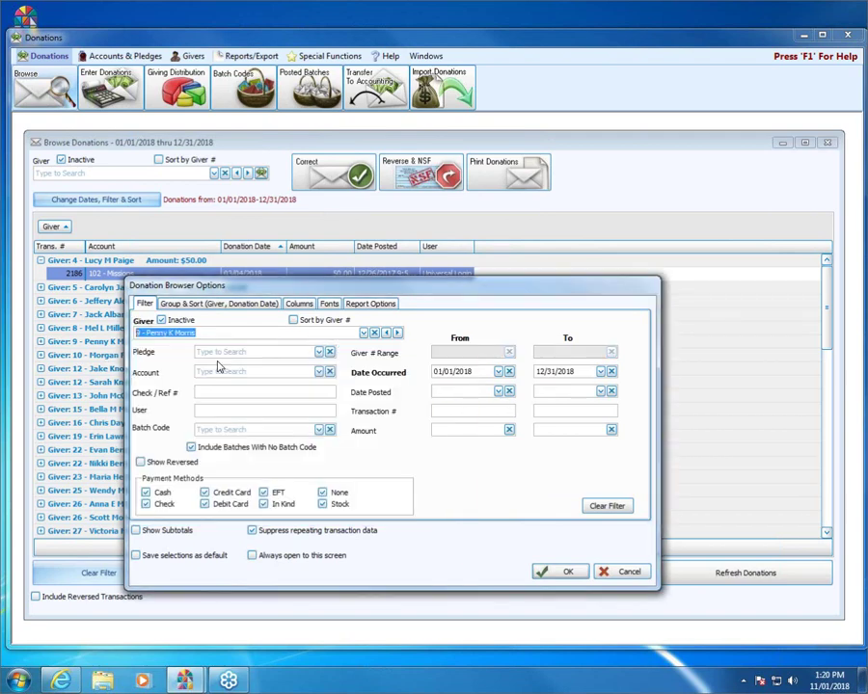
{"action": "left_click", "coordinate": [556, 573]}
{"action": "left_click", "coordinate": [514, 189]}
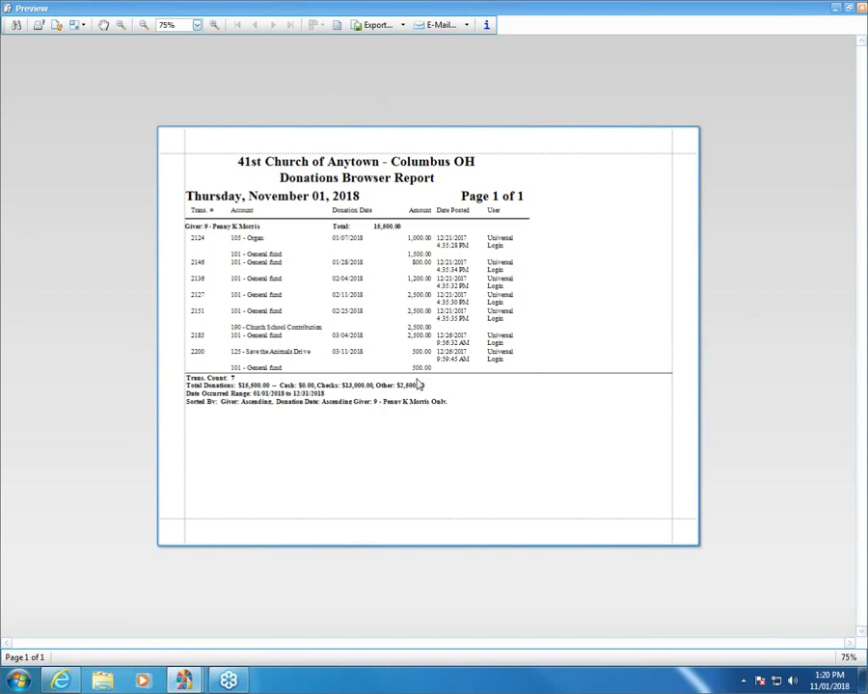
{"action": "left_click", "coordinate": [862, 8]}
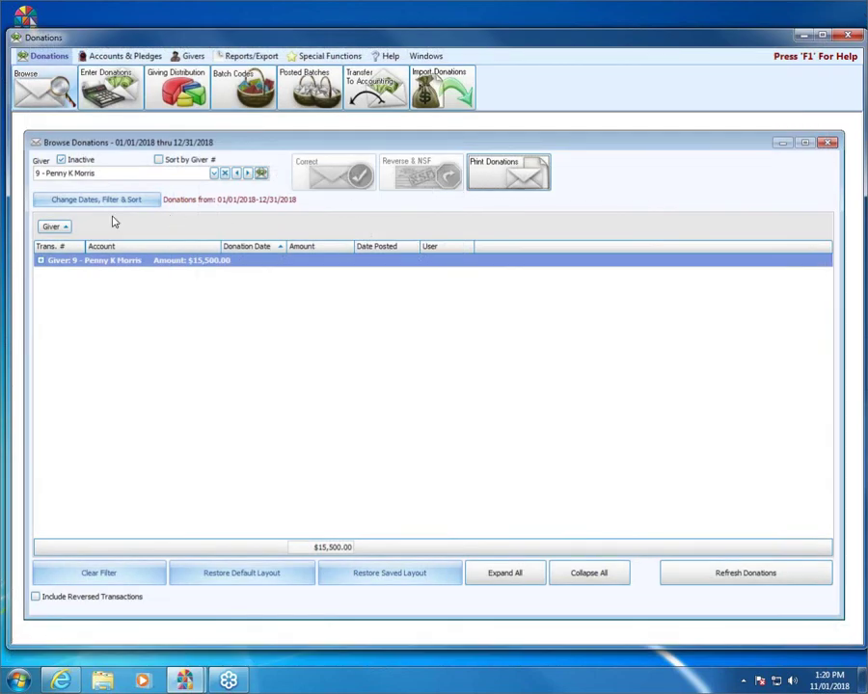
Include the Membership Category Indicator and the [D] Indicator in the report options and apply them
{"action": "left_click", "coordinate": [96, 199]}
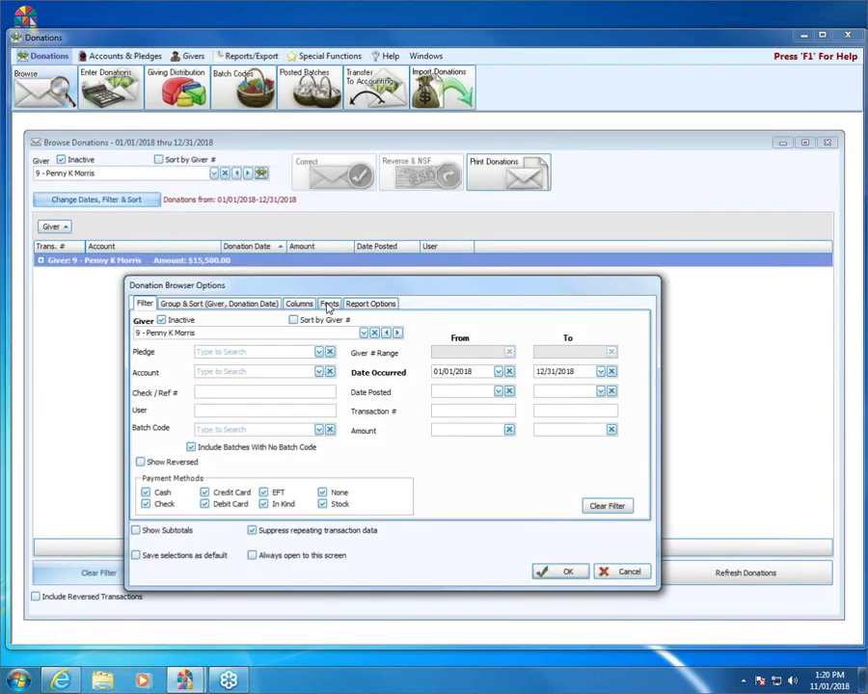
{"action": "left_click", "coordinate": [329, 304]}
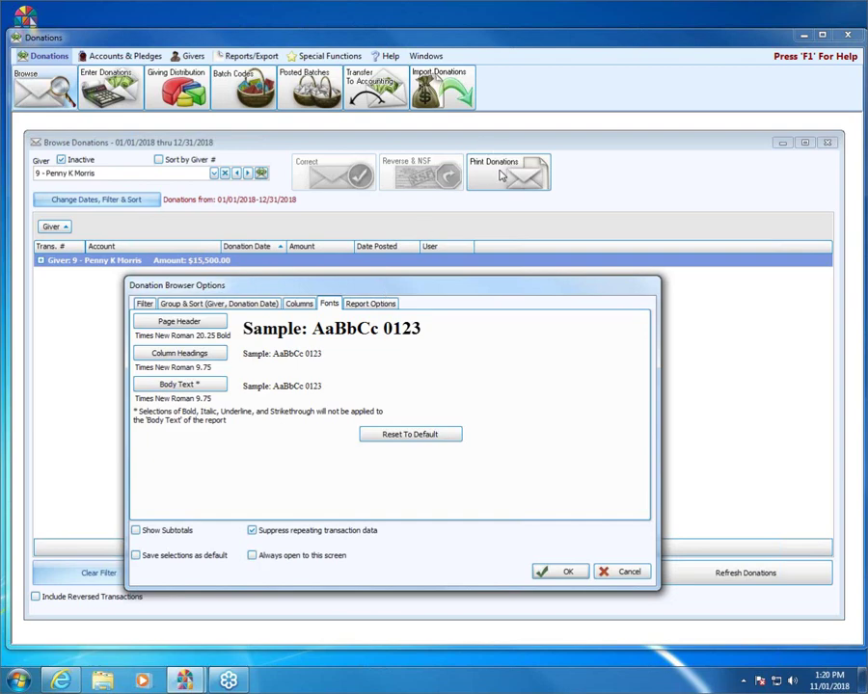
{"action": "left_click", "coordinate": [371, 307]}
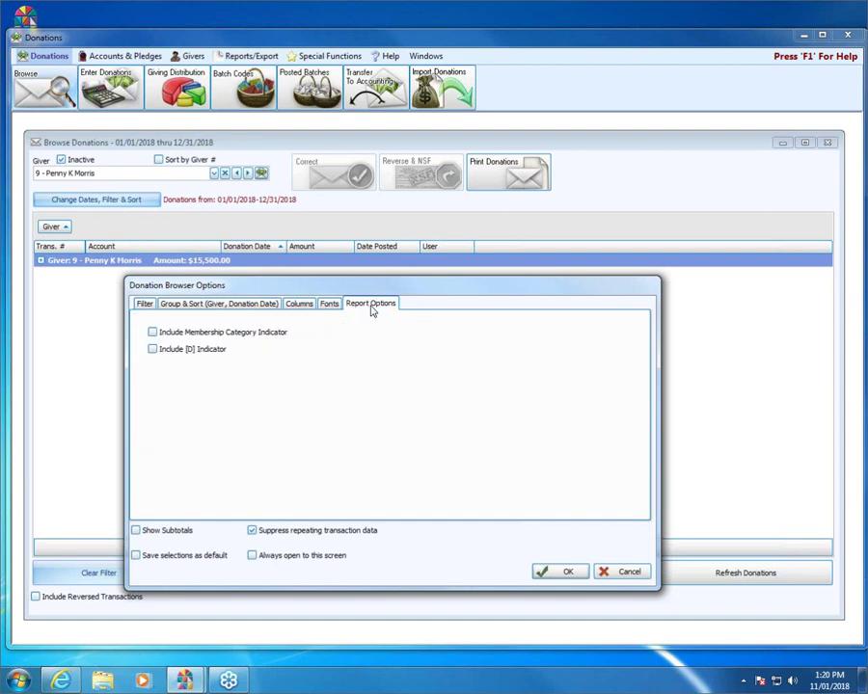
{"action": "left_click", "coordinate": [239, 334]}
{"action": "left_click", "coordinate": [222, 353]}
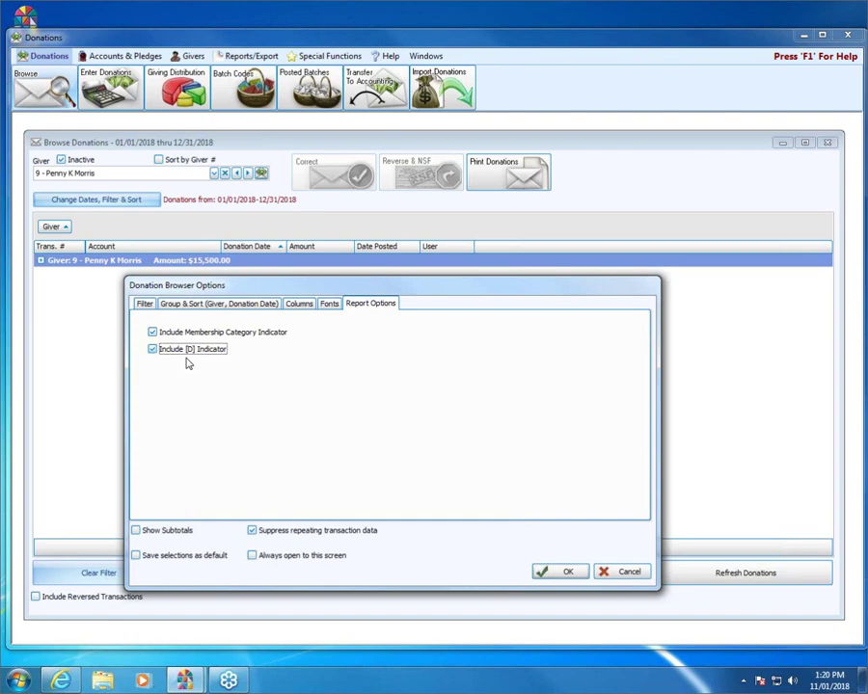
{"action": "left_click", "coordinate": [565, 573]}
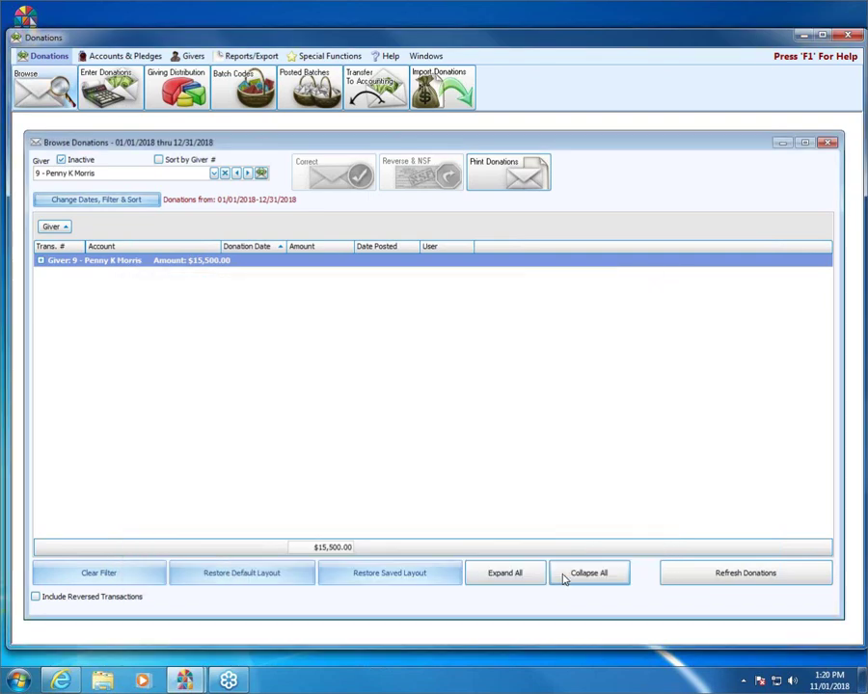
Clear the giver filter and preview the printed donations report for all givers
{"action": "left_click", "coordinate": [141, 574]}
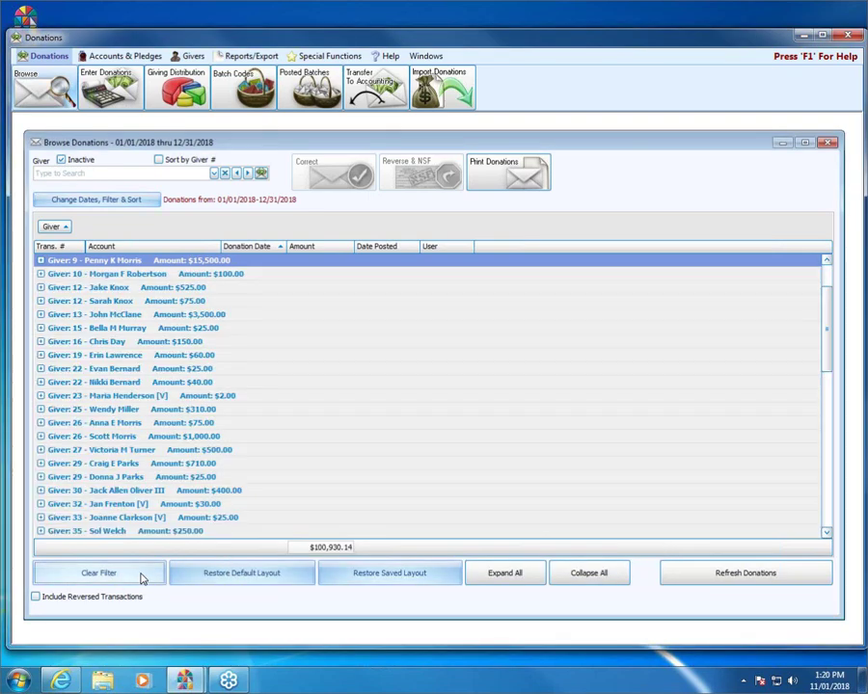
{"action": "left_click", "coordinate": [499, 194]}
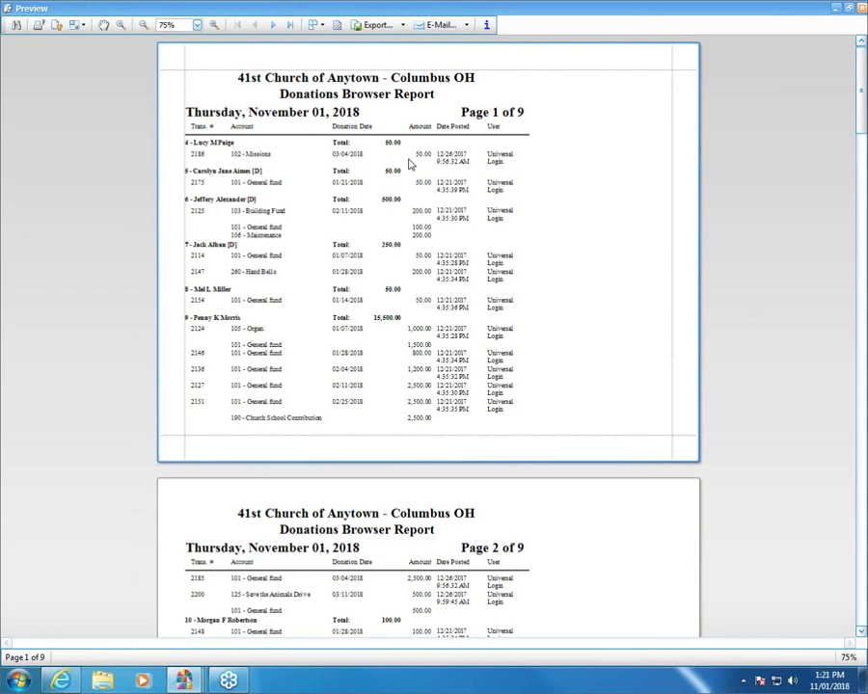
{"action": "left_click", "coordinate": [862, 8]}
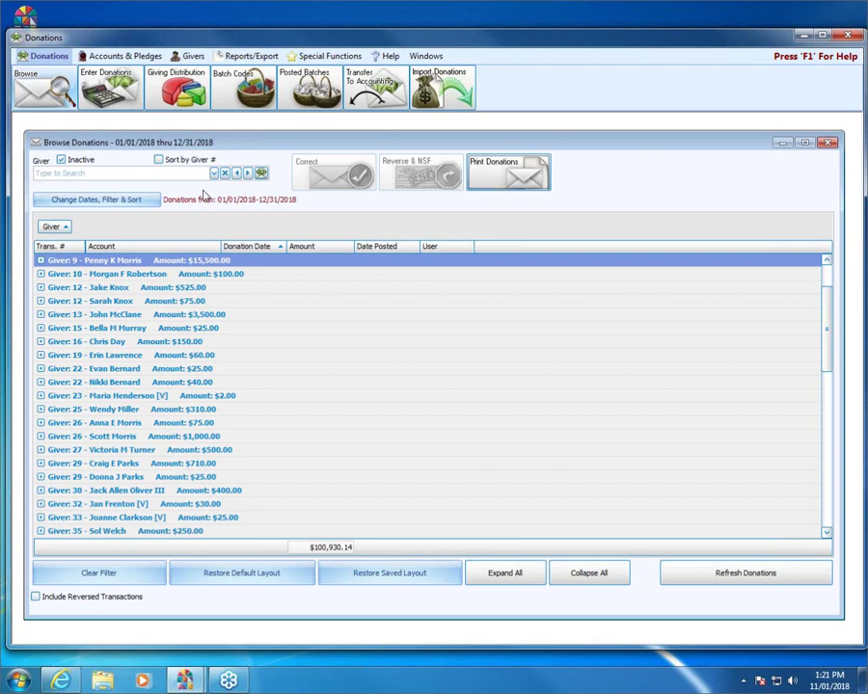
Turn off the [D] Indicator and Membership Category Indicator report options, apply the change and close the donations browser
{"action": "left_click", "coordinate": [126, 200]}
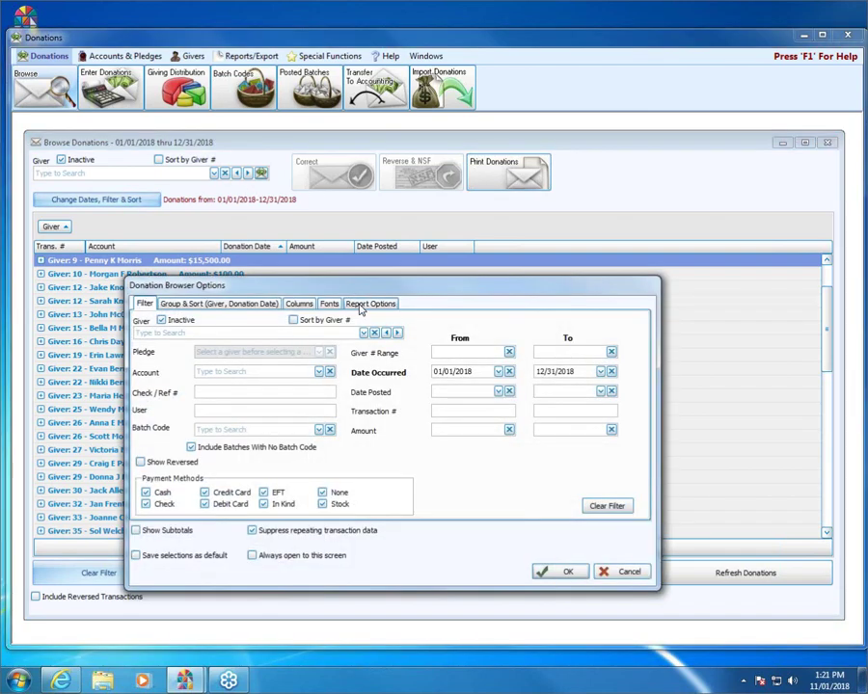
{"action": "left_click", "coordinate": [370, 303]}
{"action": "left_click", "coordinate": [200, 349]}
{"action": "left_click", "coordinate": [200, 335]}
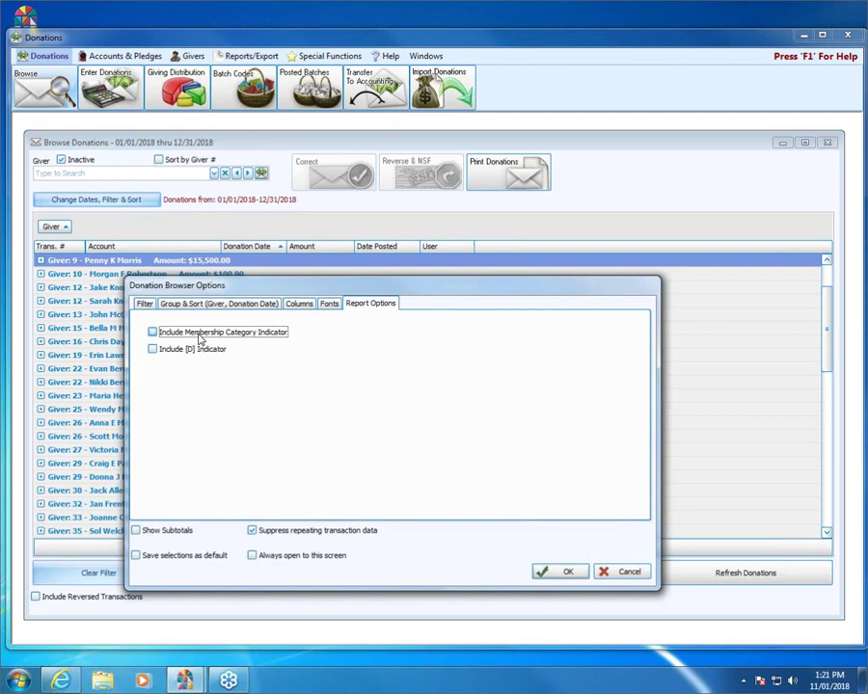
{"action": "left_click", "coordinate": [564, 577]}
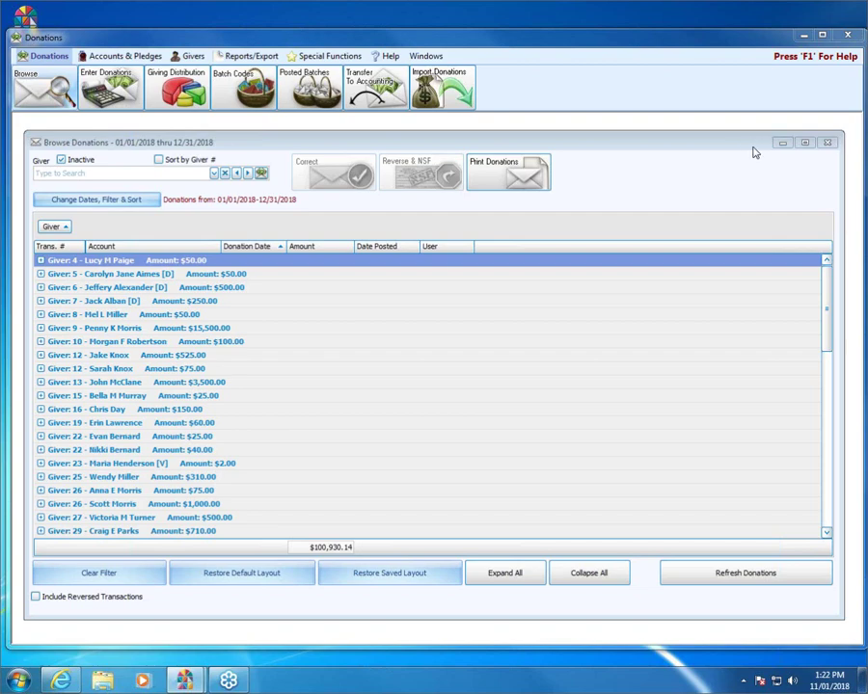
{"action": "left_click", "coordinate": [827, 145]}
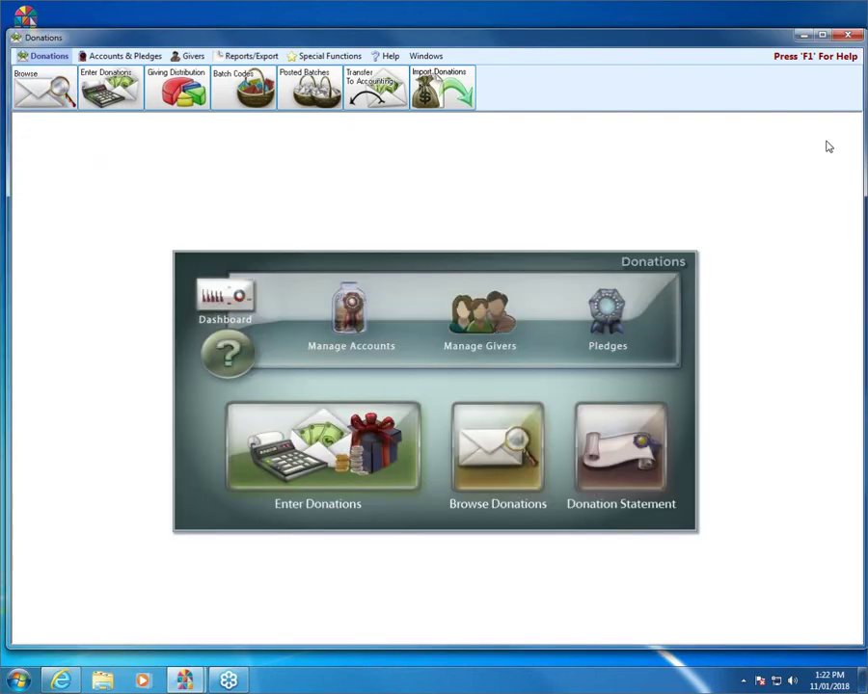